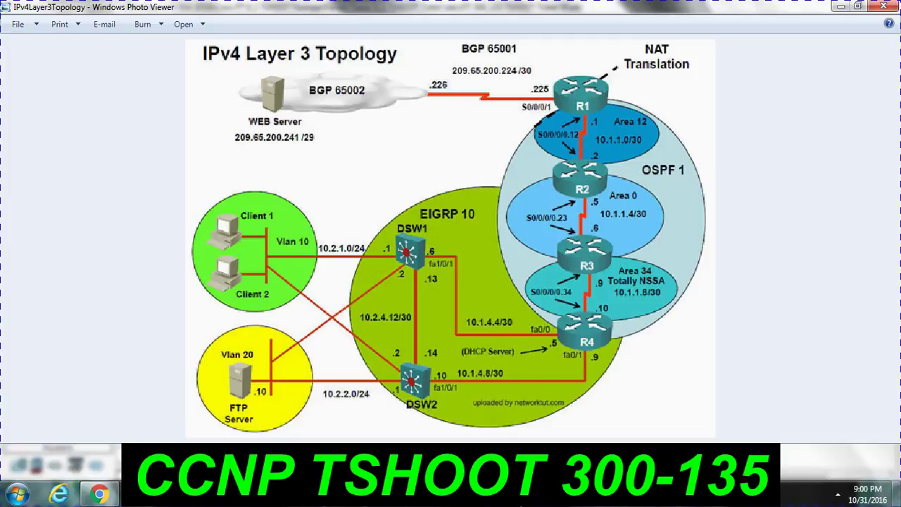
Switch from the Photo Viewer topology diagram to the Packet Tracer TSHOOT Ticket 09 lab.
left_click(508, 396)
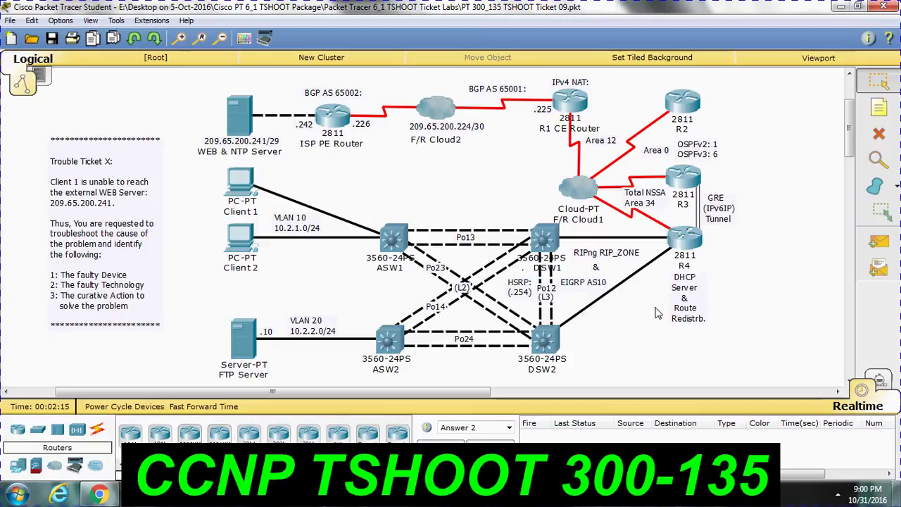
left_click(686, 240)
left_click(354, 104)
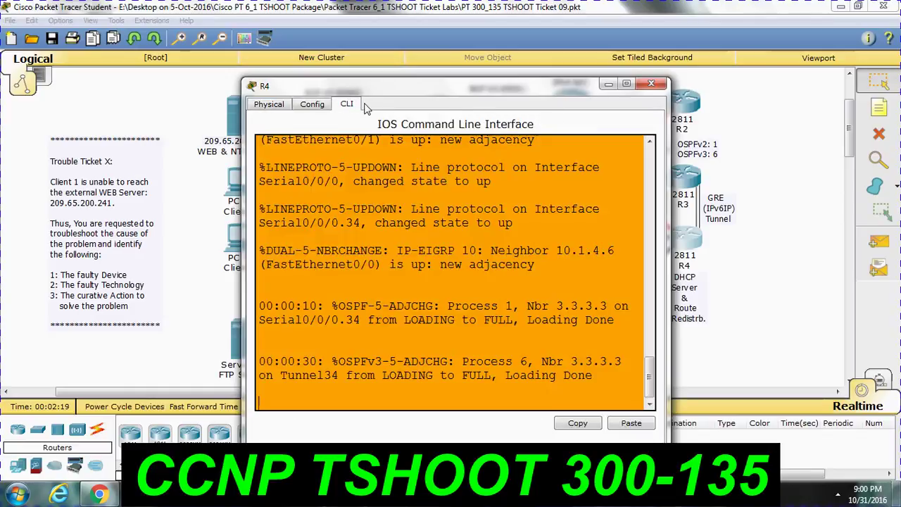
key("Return")
key("Return")
key("Return")
key("Return")
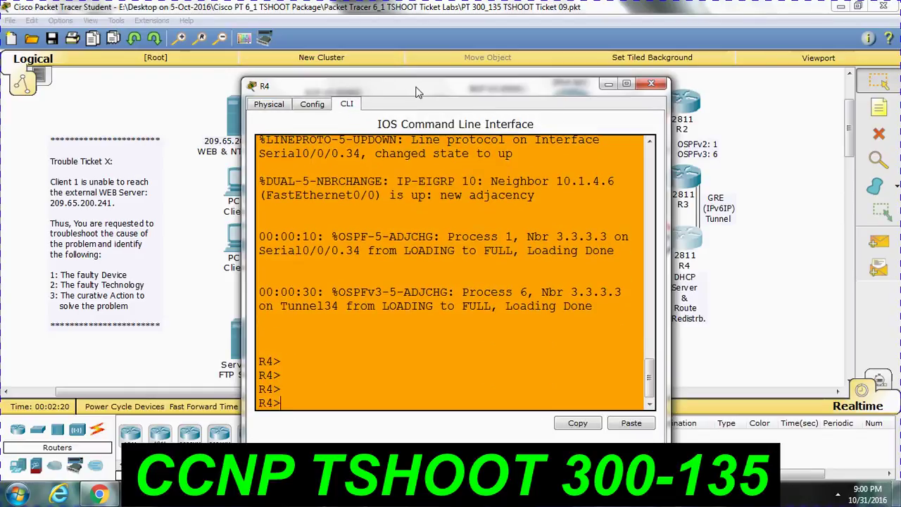
type("PING 209.65.200.241")
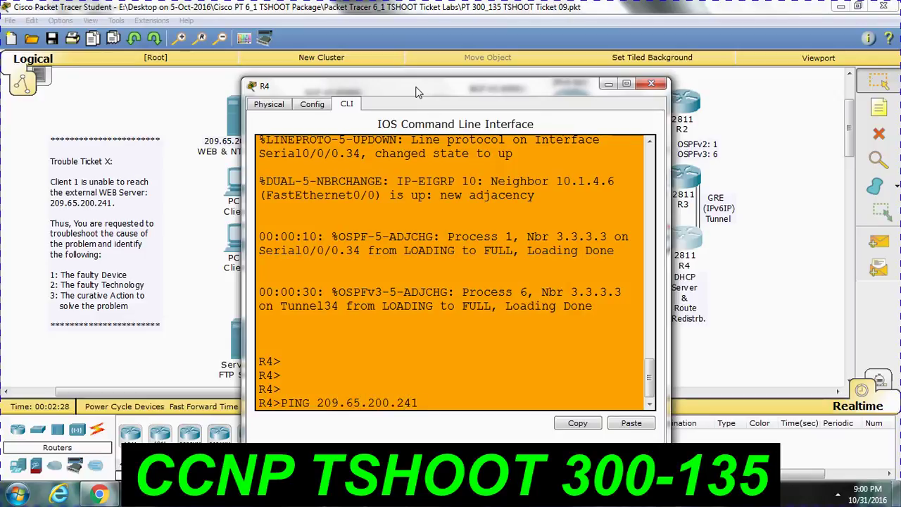
key("Return")
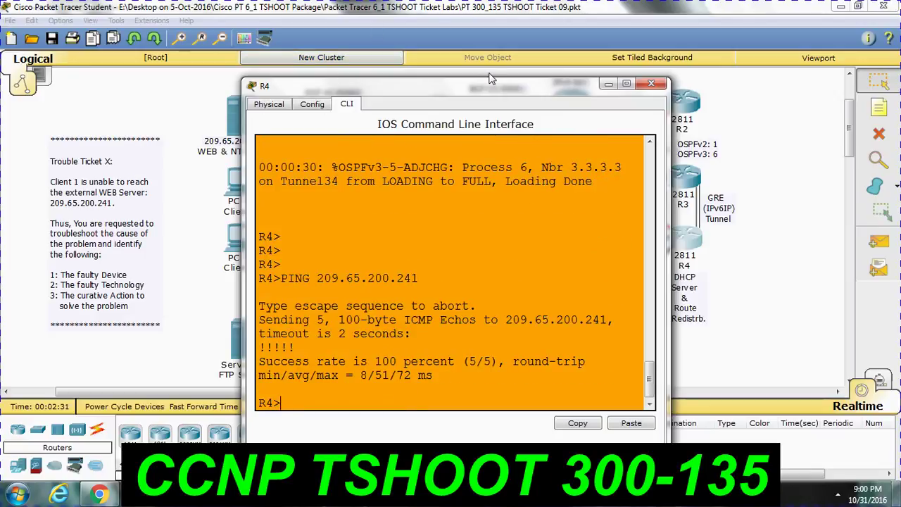
left_click(651, 83)
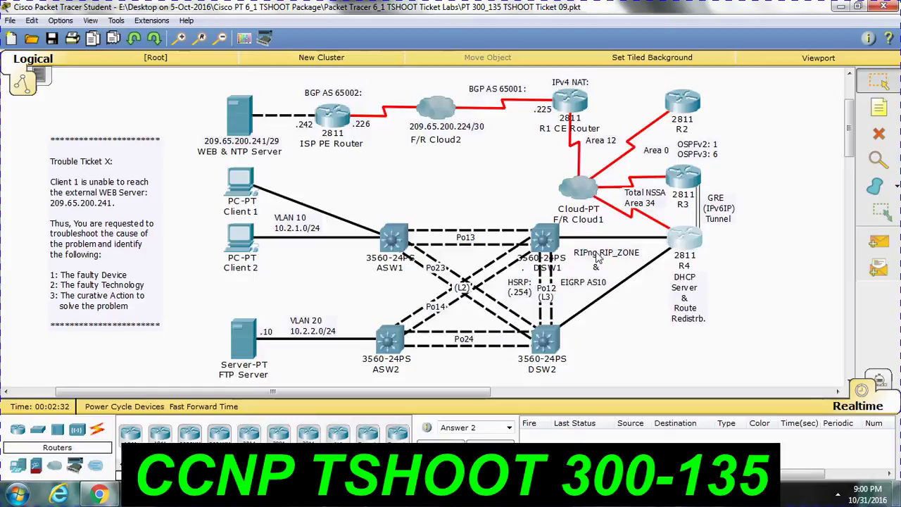
left_click(555, 242)
left_click(347, 104)
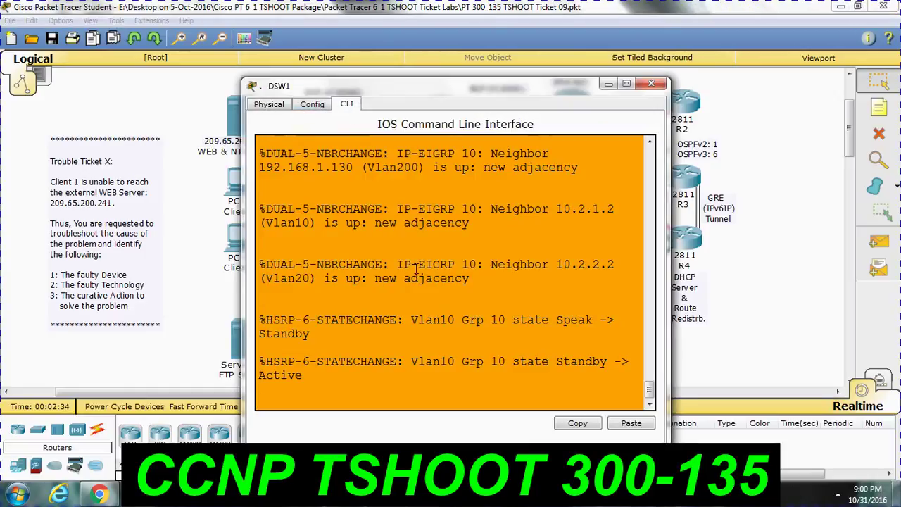
key("Return")
key("Return")
key("Return")
type("ping 209.65.200.241")
key("Return")
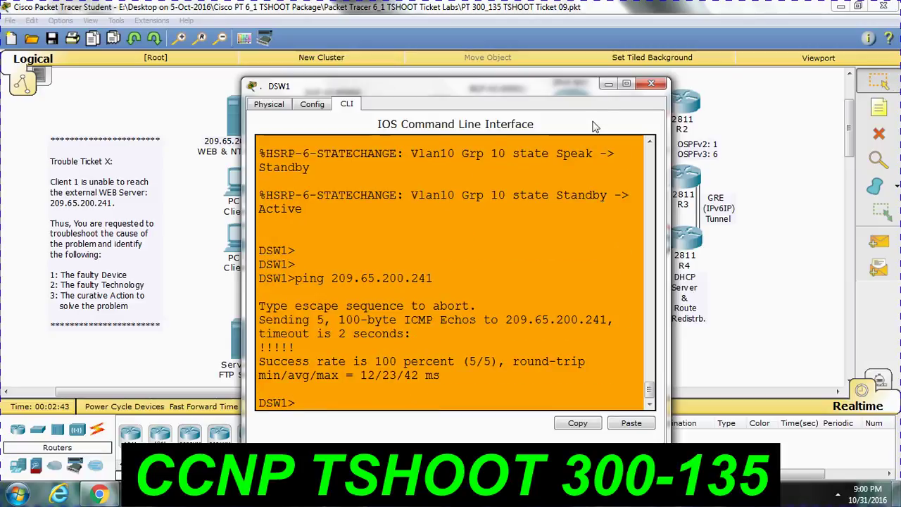
left_click(650, 84)
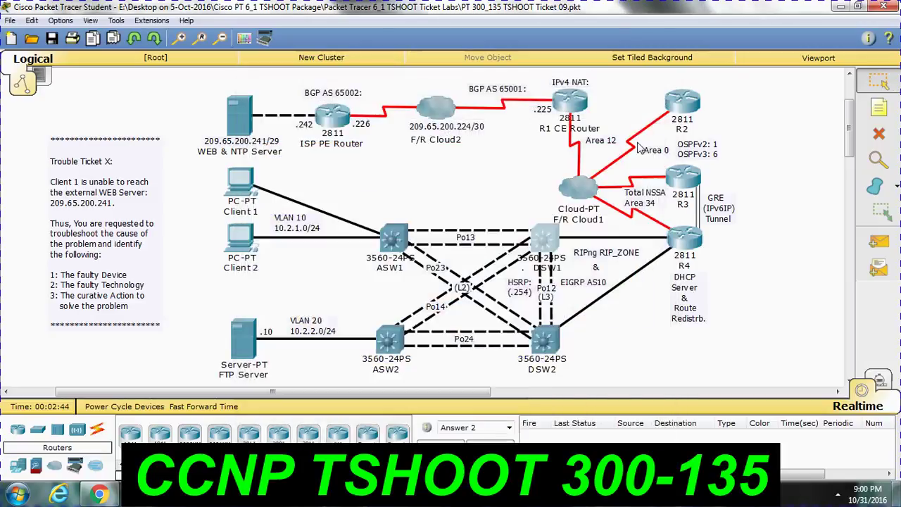
left_click(391, 241)
left_click(346, 103)
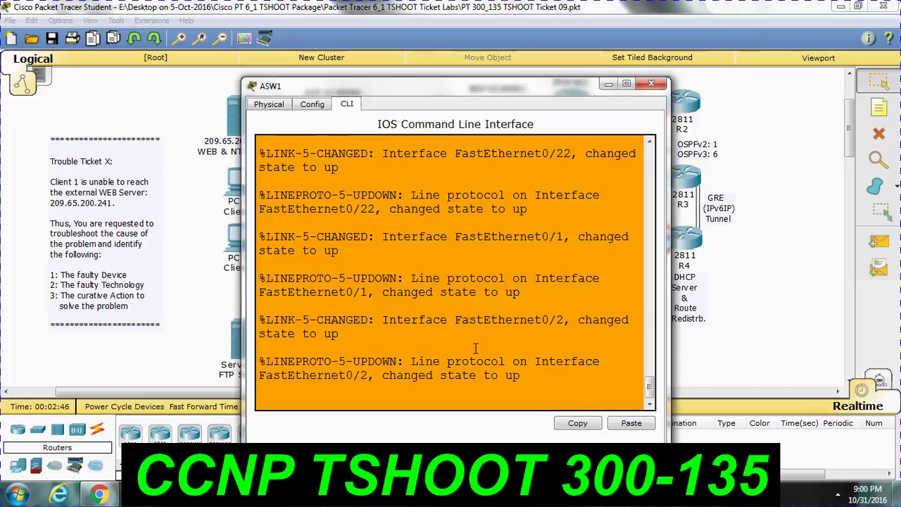
key("Return")
key("Return")
key("Return")
type("ping 209.65")
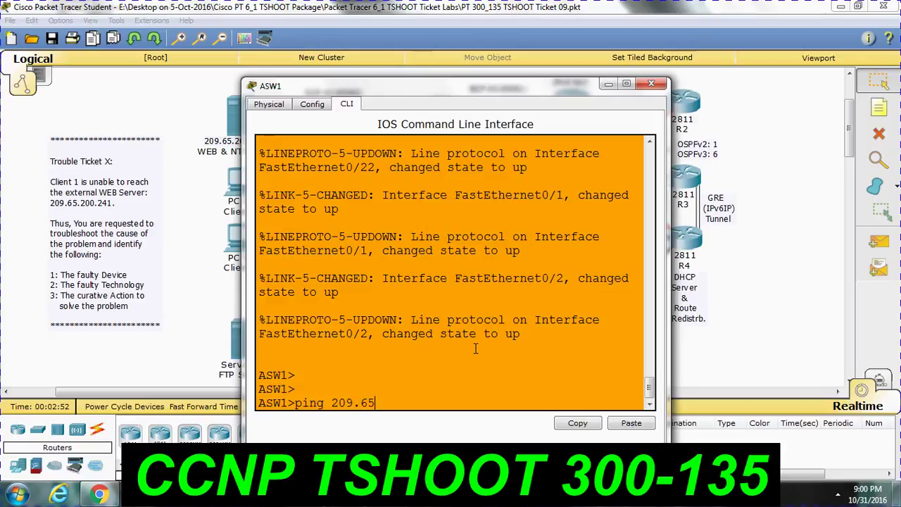
type(".200.241")
key("Return")
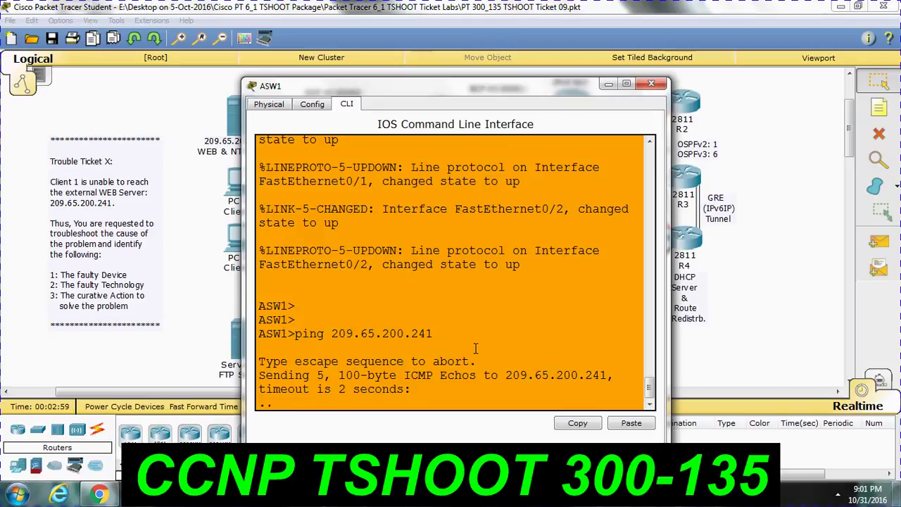
left_click(650, 85)
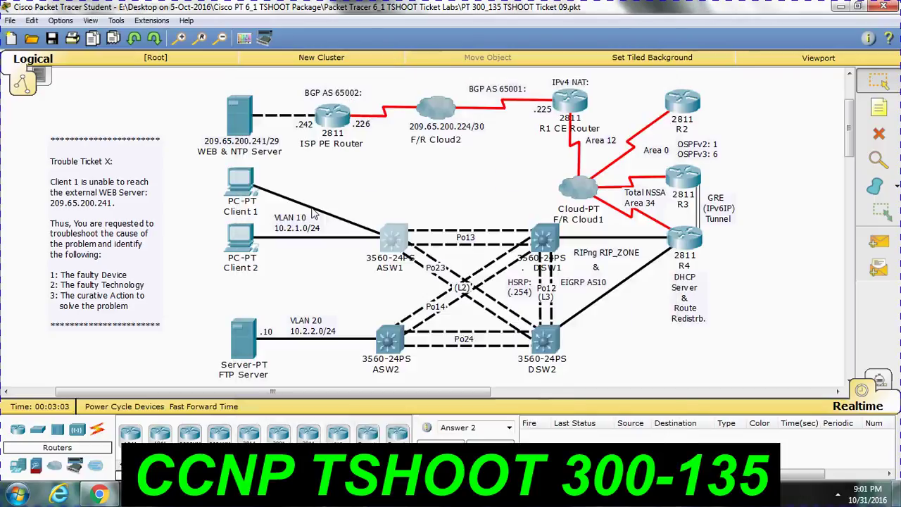
left_click(250, 176)
left_click(360, 104)
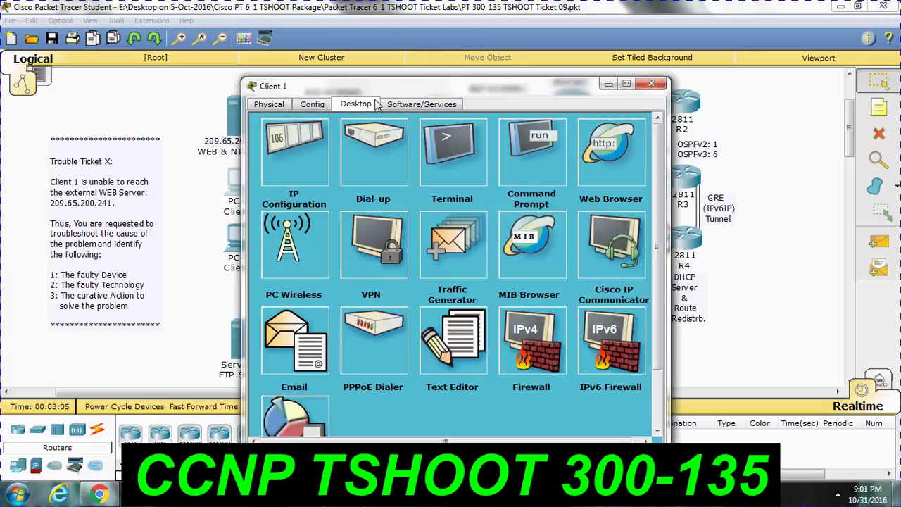
left_click(530, 141)
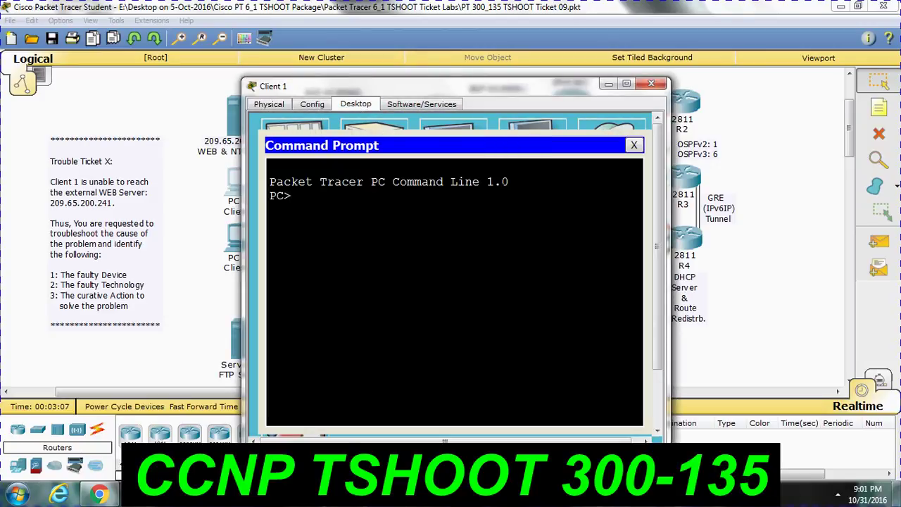
type("ipconfig")
key("Return")
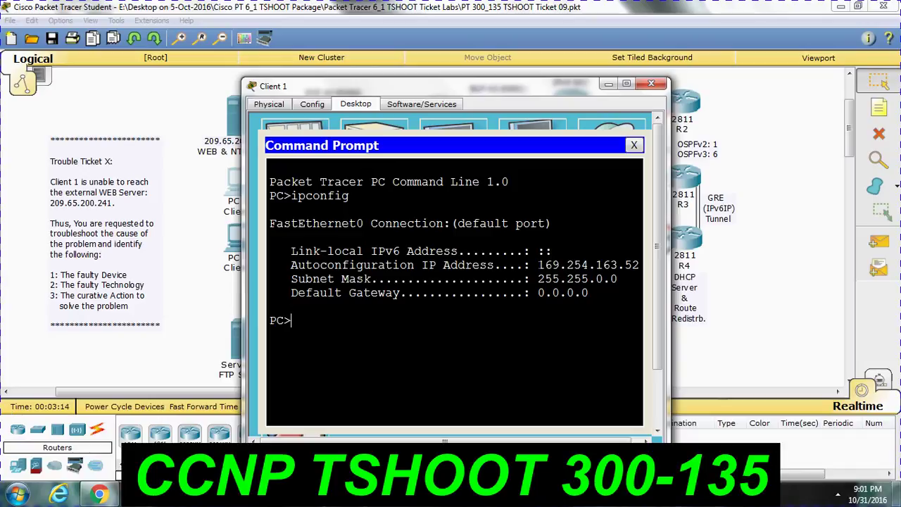
left_click_drag(537, 265, 633, 265)
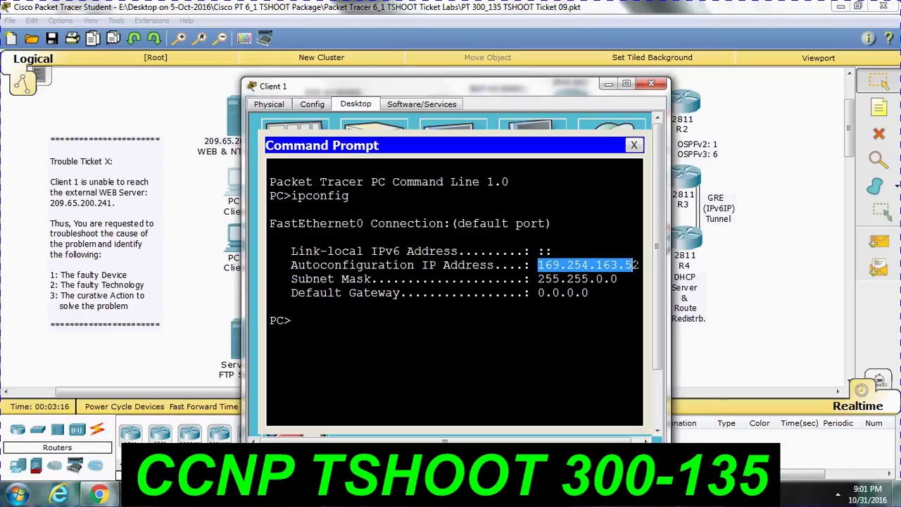
key("ctrl+c")
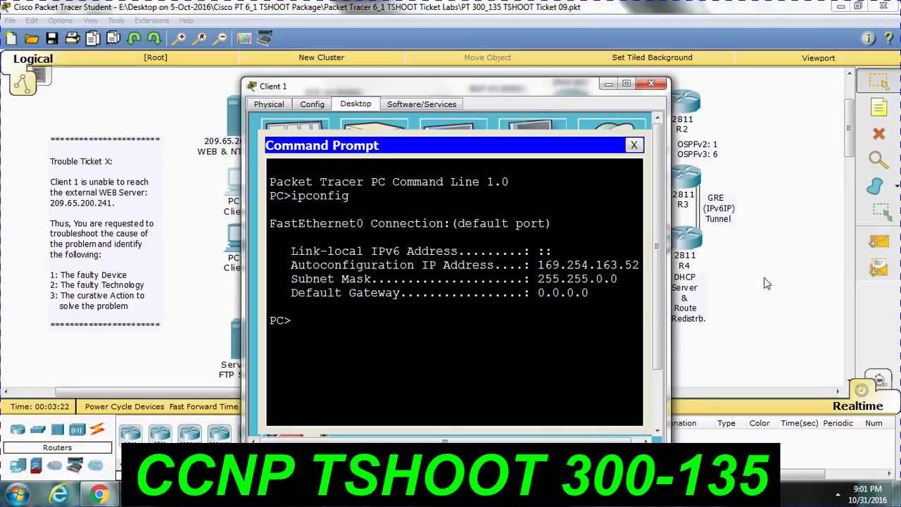
key("alt+F4")
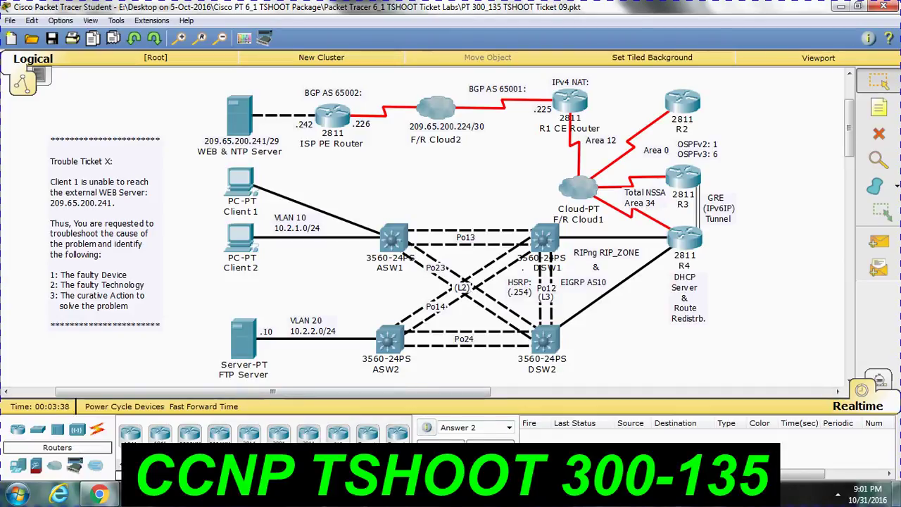
mouse_move(508, 492)
left_click(556, 408)
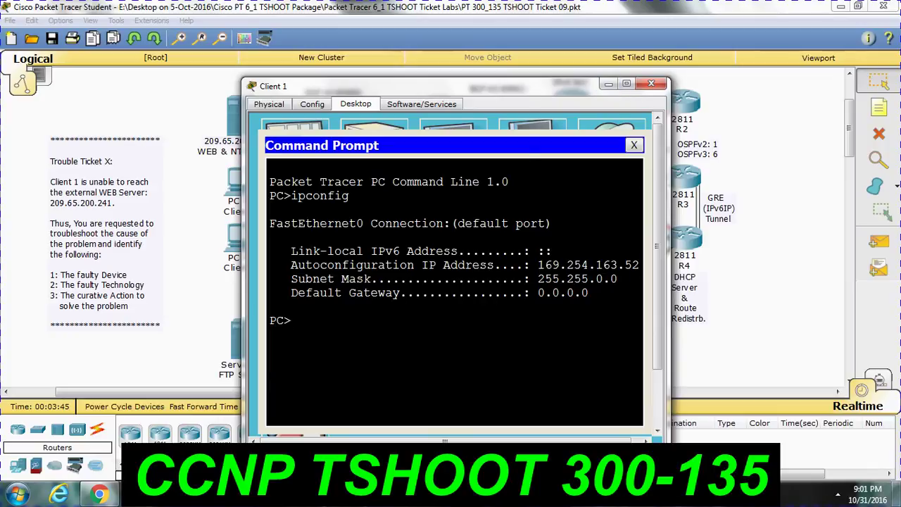
left_click_drag(535, 92, 403, 89)
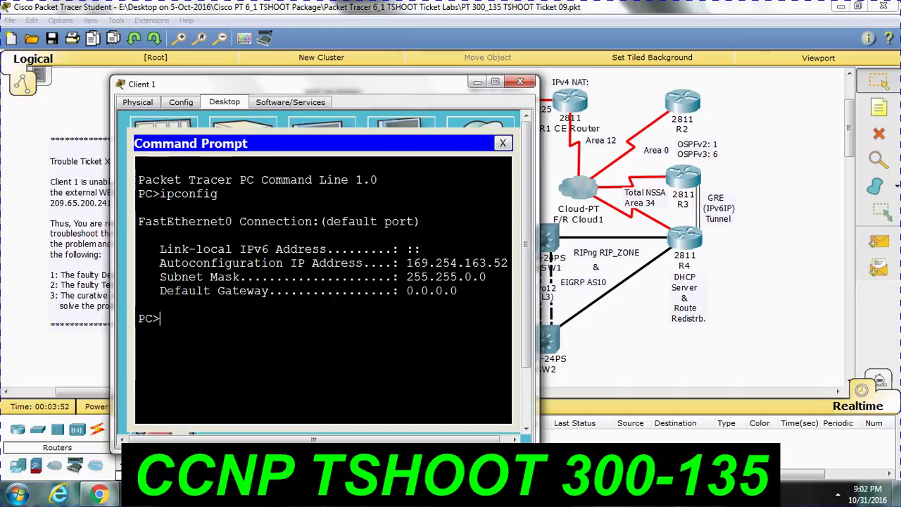
type("ping 10.2")
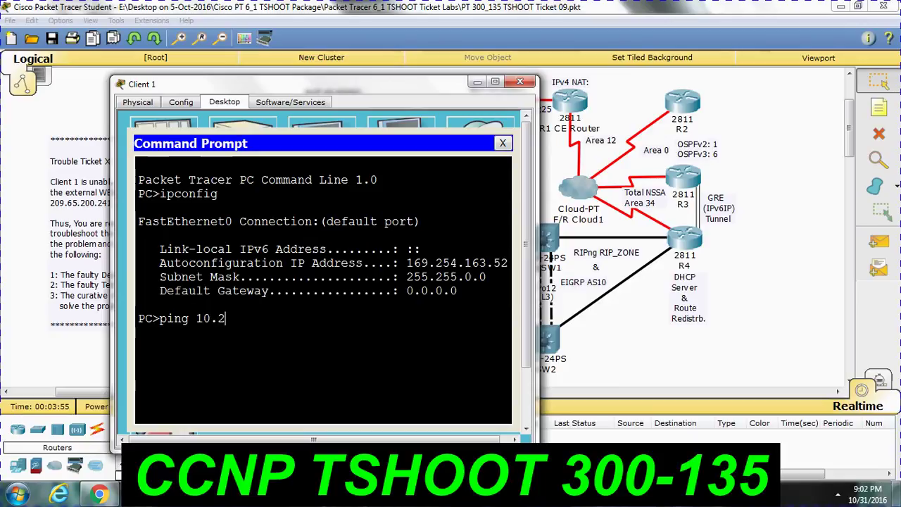
type(".1.254")
key("Return")
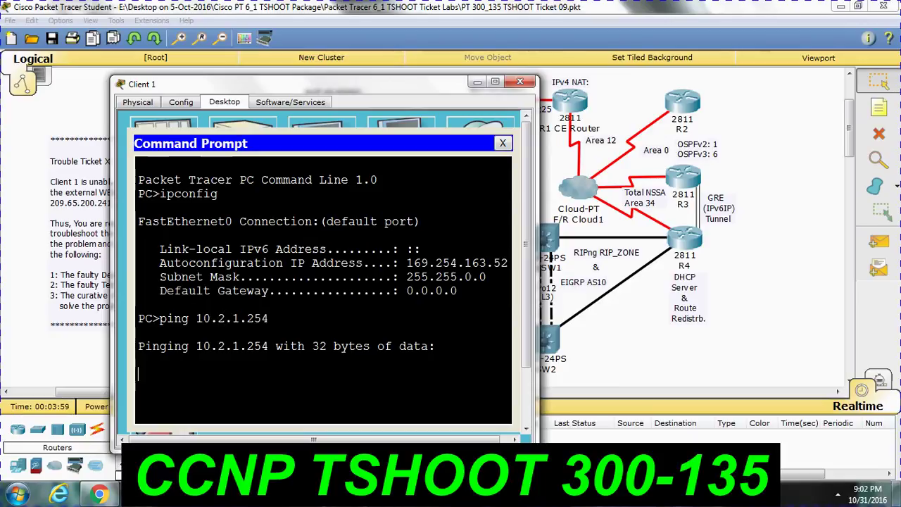
left_click(502, 143)
left_click(476, 82)
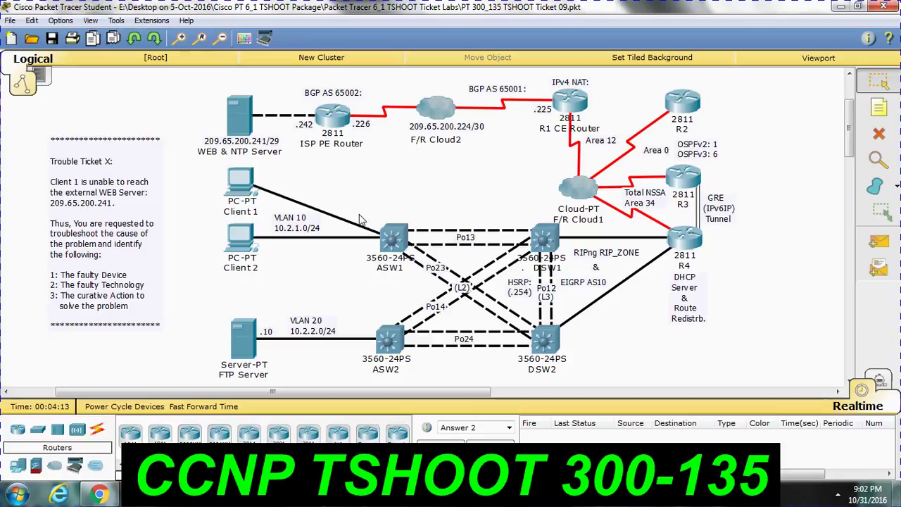
Reopen ASW1's console maximized and enter privileged EXEC mode with 'en'.
left_click(393, 238)
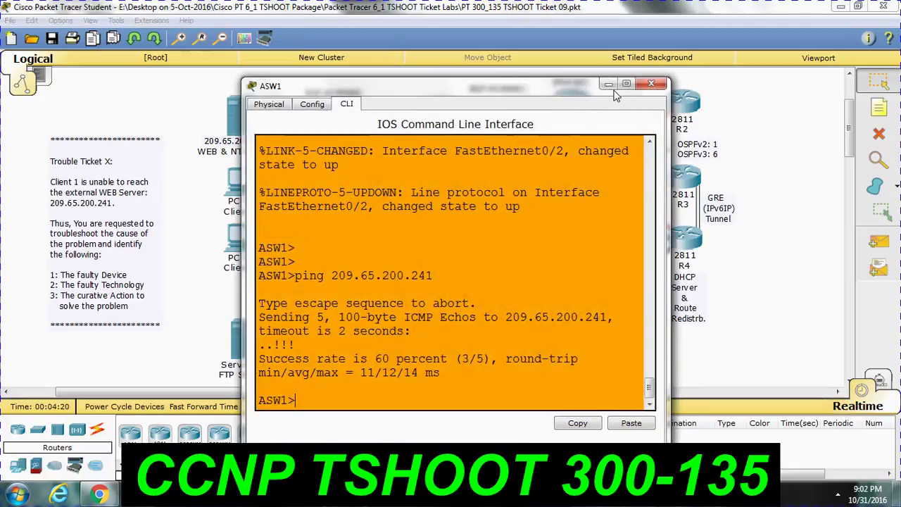
left_click(623, 86)
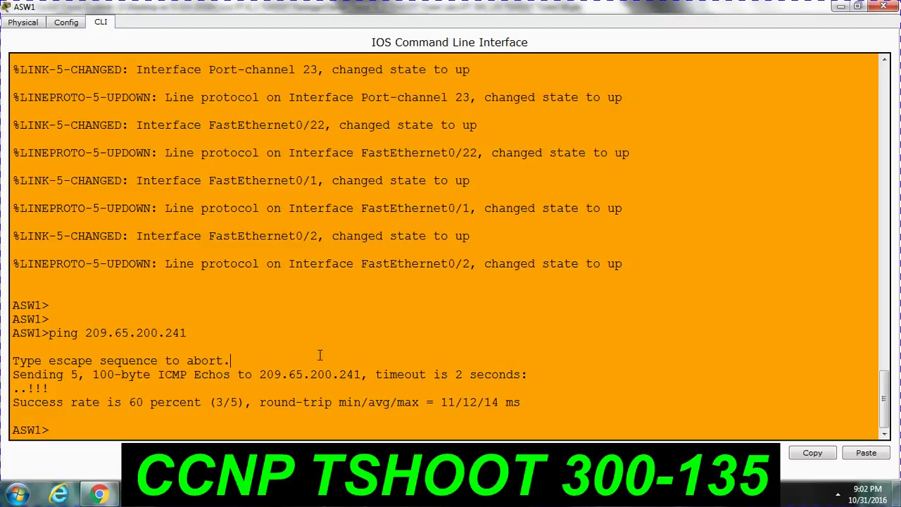
key("Return")
type("en")
key("Return")
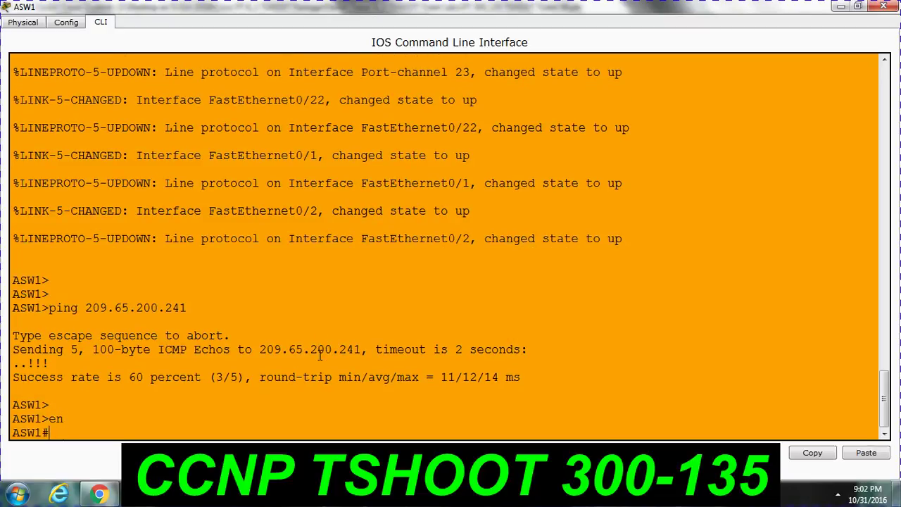
Run 'show etherchannel summary' and highlight the Po13 and Po23 bundles with Fa0/19–Fa0/22.
type("sh po")
key("Tab")
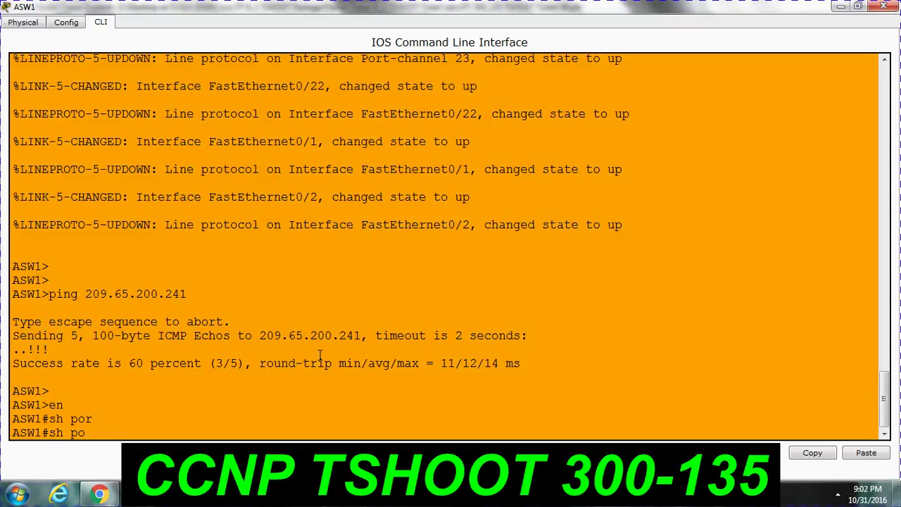
key("BackSpace")
key("BackSpace")
type("ethe")
key("Tab")
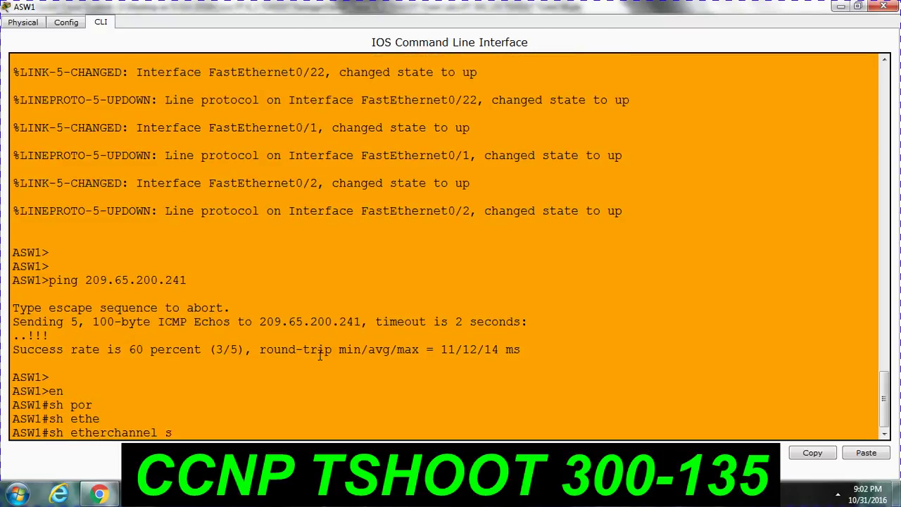
type("sum")
key("Return")
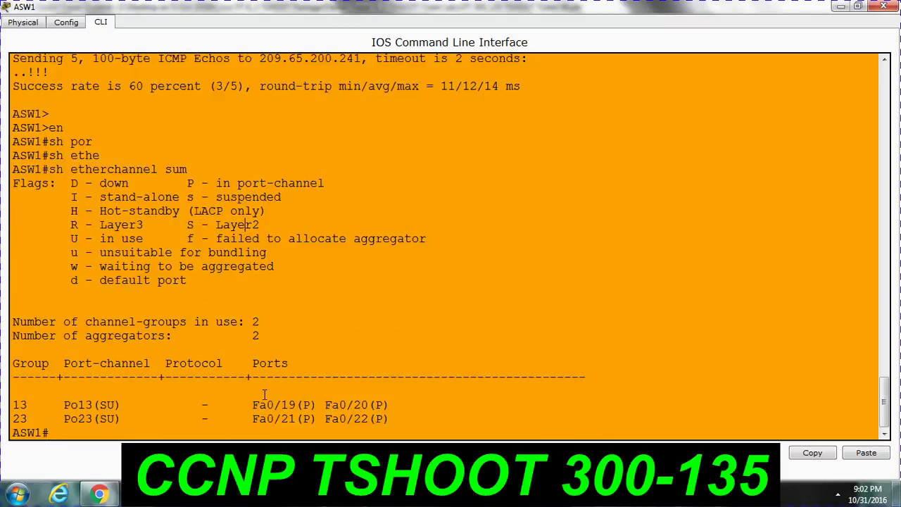
left_click_drag(252, 405, 406, 404)
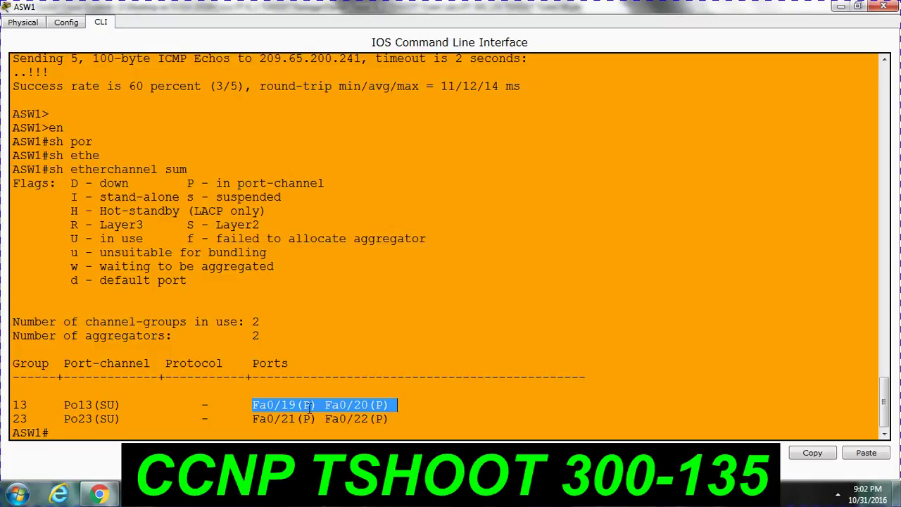
left_click_drag(64, 404, 252, 401)
left_click(119, 433)
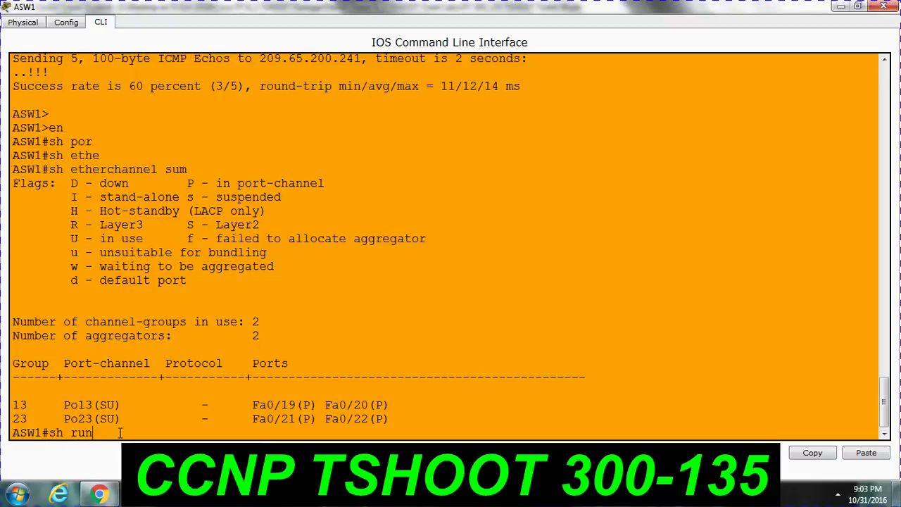
Run 'sh run' on ASW1 and highlight Port-channel 13's allowed VLAN list 1,20,200.
type("sh run")
key("Return")
key("Return")
key("Return")
key("Return")
key("Return")
key("Return")
key("Return")
key("Return")
key("Return")
key("Return")
key("Return")
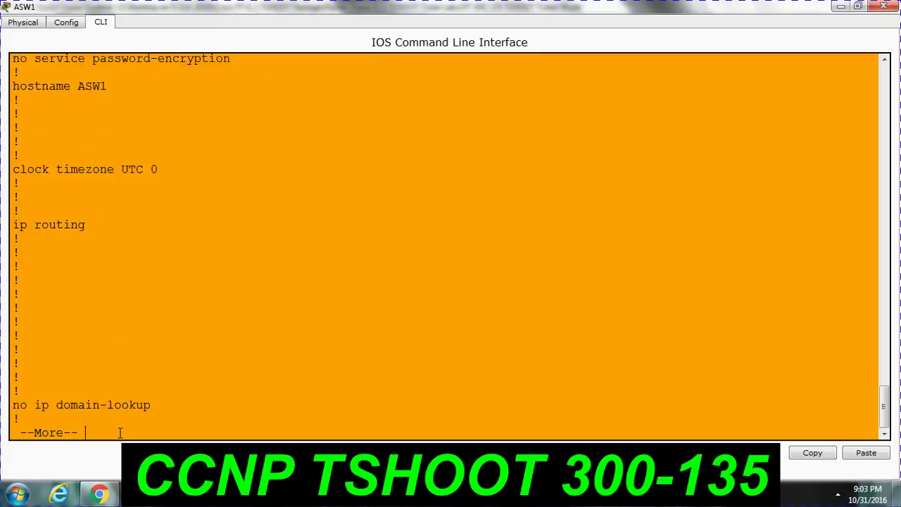
key("Return")
key("Return")
key("Return")
key("Return")
key("Return")
key("Return")
key("Return")
key("Return")
key("Return")
key("Return")
key("Return")
key("Return")
key("Return")
key("Return")
key("Return")
key("Return")
key("Return")
key("Return")
key("Return")
key("Return")
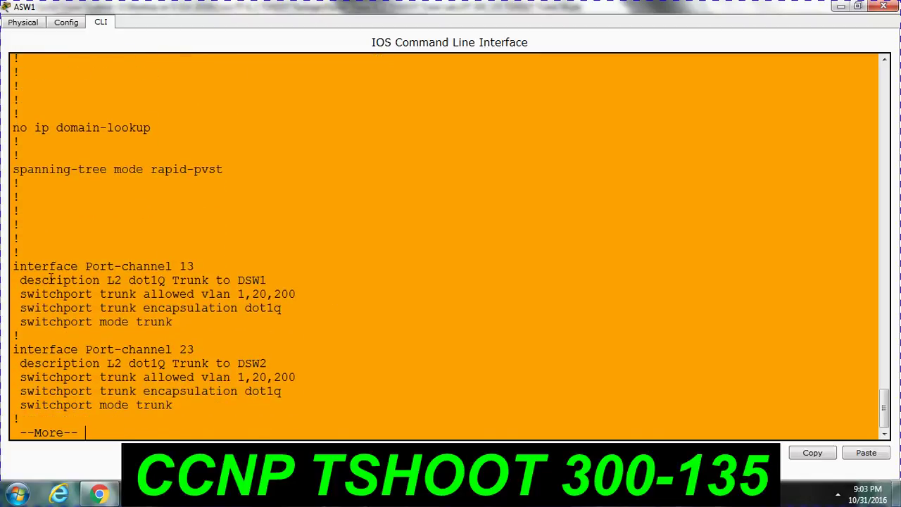
left_click_drag(19, 266, 204, 265)
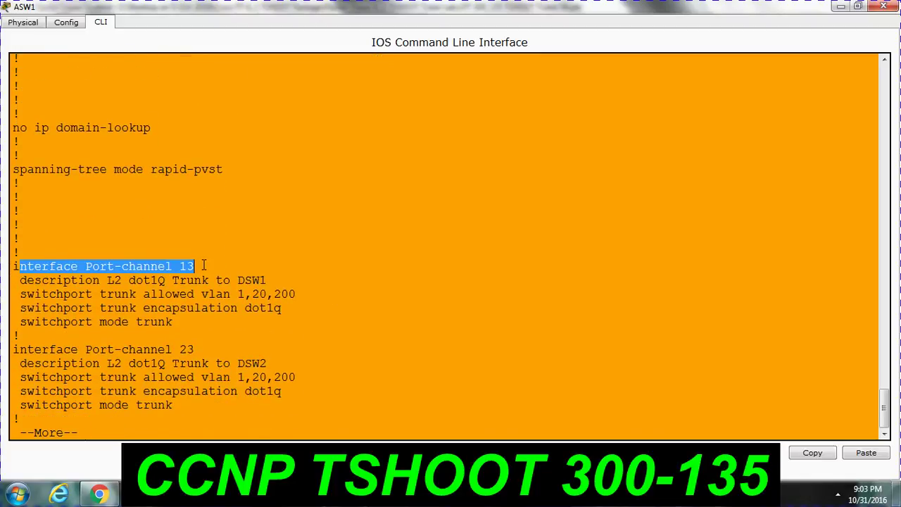
left_click_drag(25, 293, 300, 294)
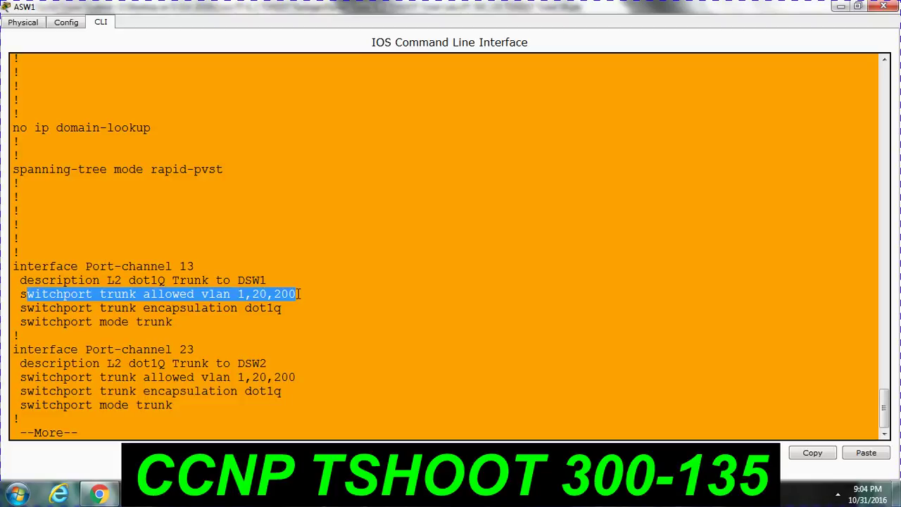
left_click(239, 294)
left_click_drag(238, 294, 297, 294)
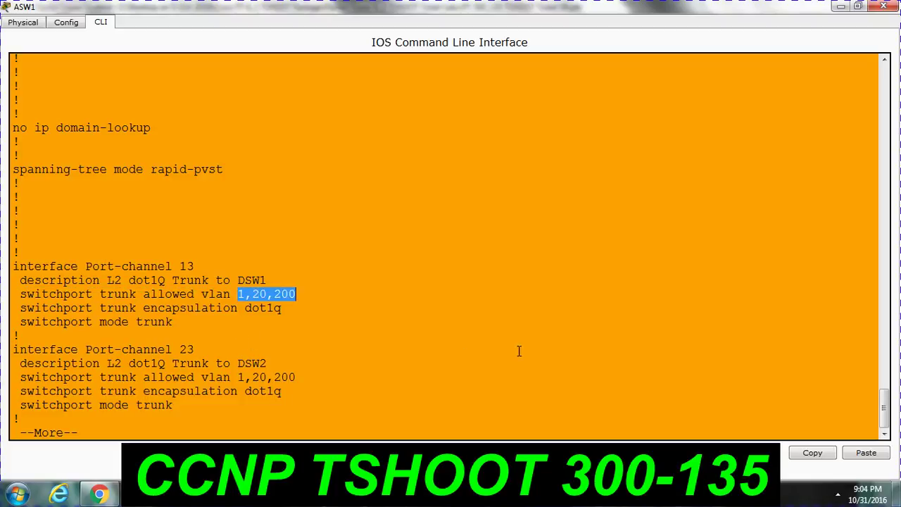
left_click(886, 434)
left_click(363, 345)
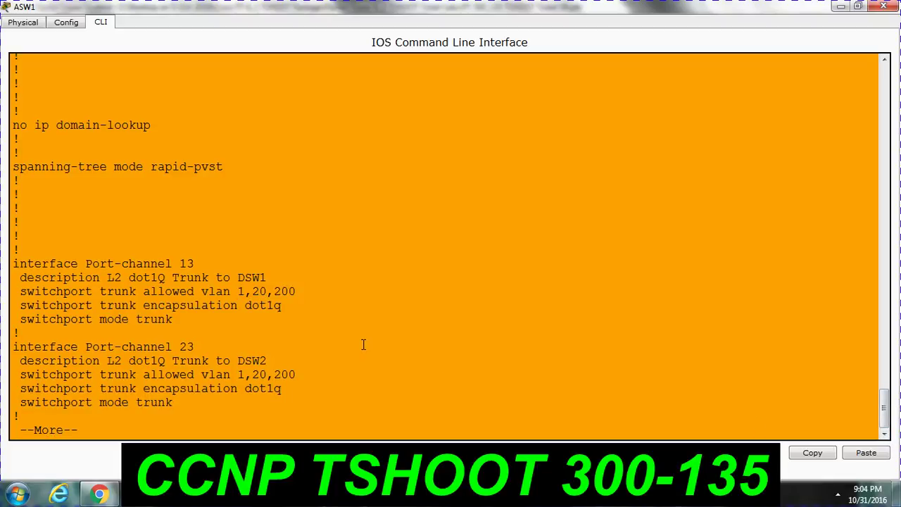
Finish paging the running configuration and enter global configuration mode with 'conf t'.
key("space")
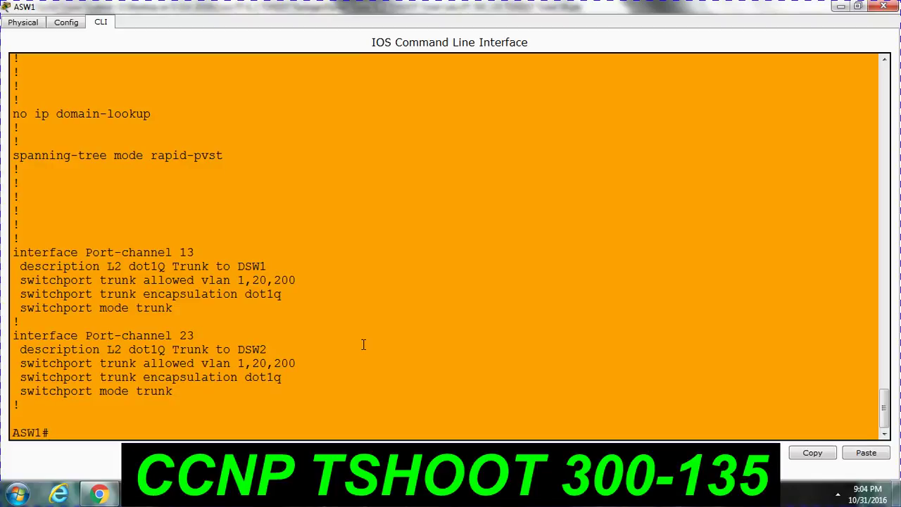
type("conf t")
key("Return")
Enter interface port-channel 13 configuration and begin a 'switchport' command.
type("inter")
key("Tab")
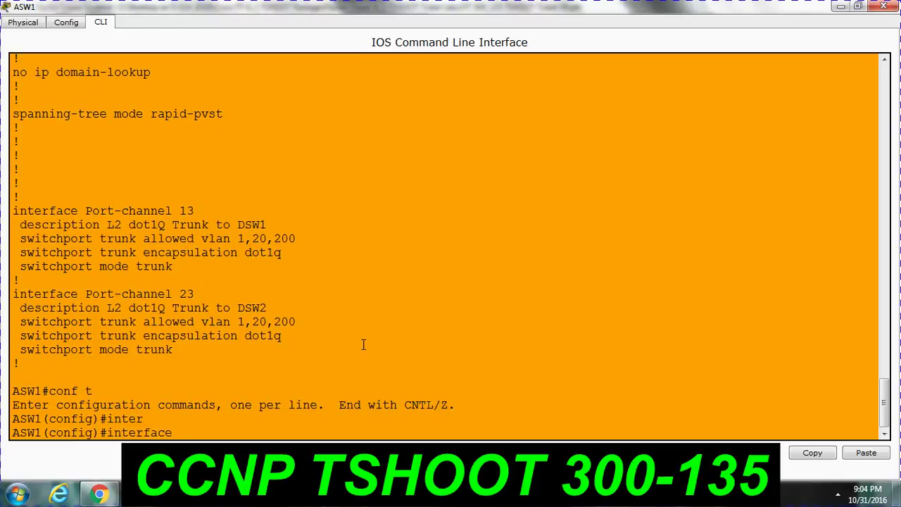
type("ch")
key("Tab")
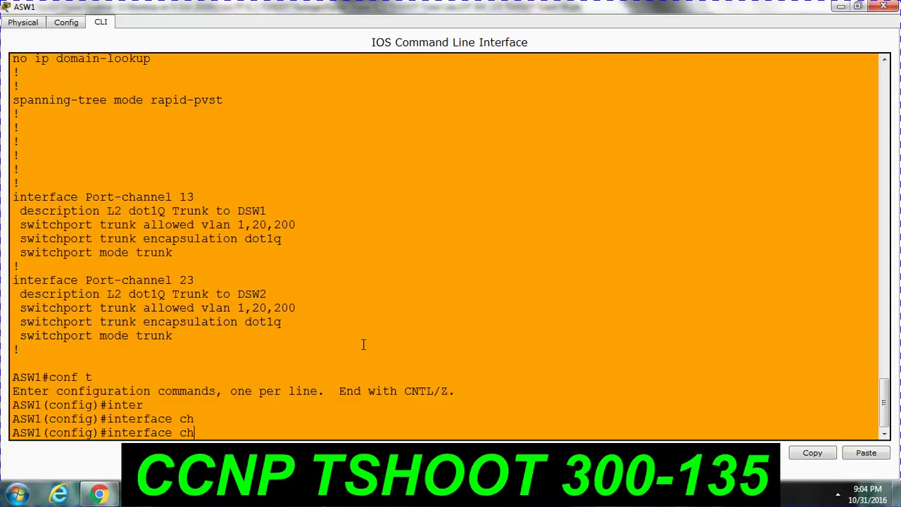
type("a")
key("Tab")
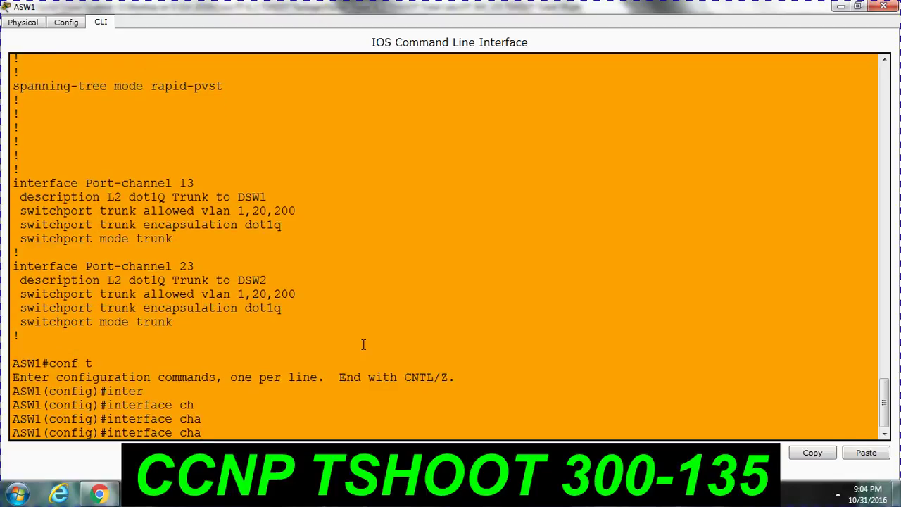
key("BackSpace")
key("BackSpace")
key("BackSpace")
type("por")
key("Tab")
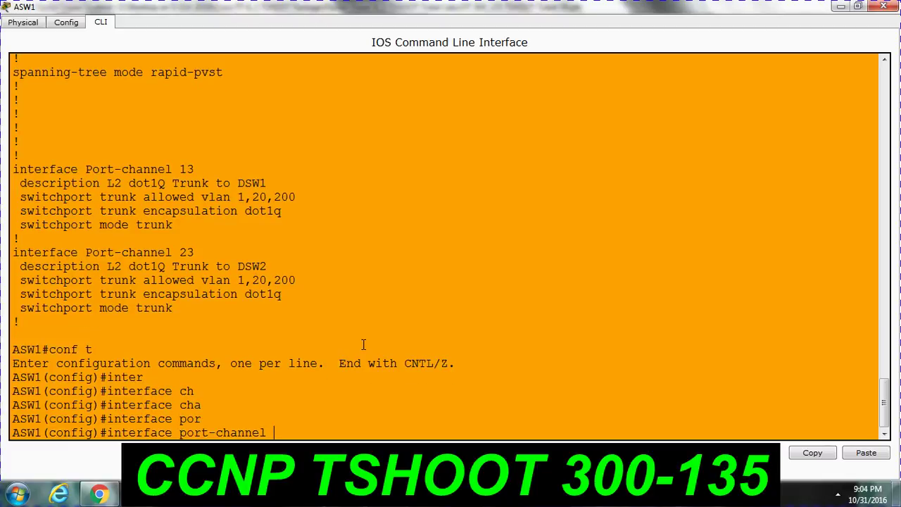
type("13")
key("Return")
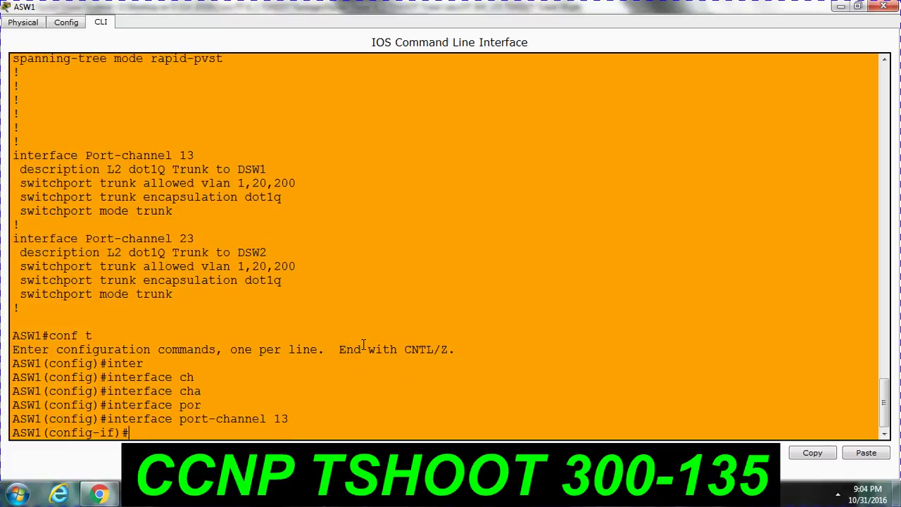
type("switc")
key("Tab")
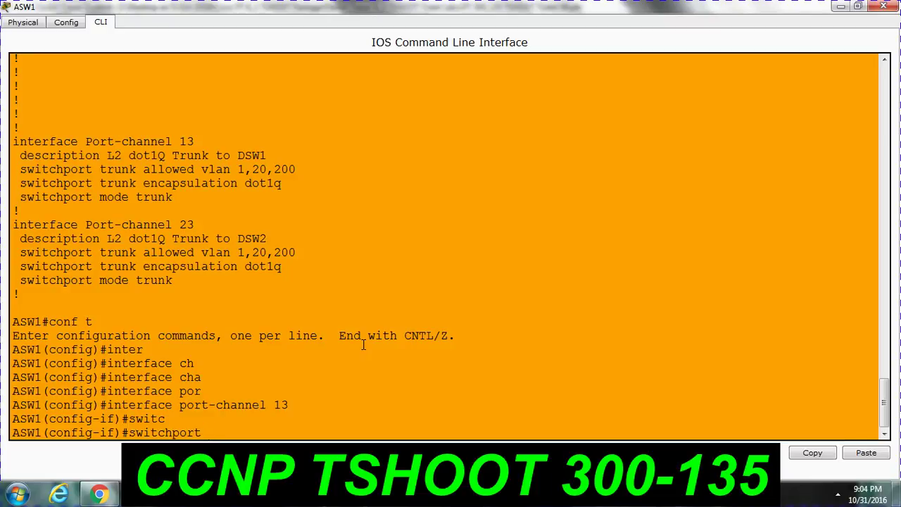
Open ASW2's CLI from the main topology and run 'sh run'.
mouse_move(508, 493)
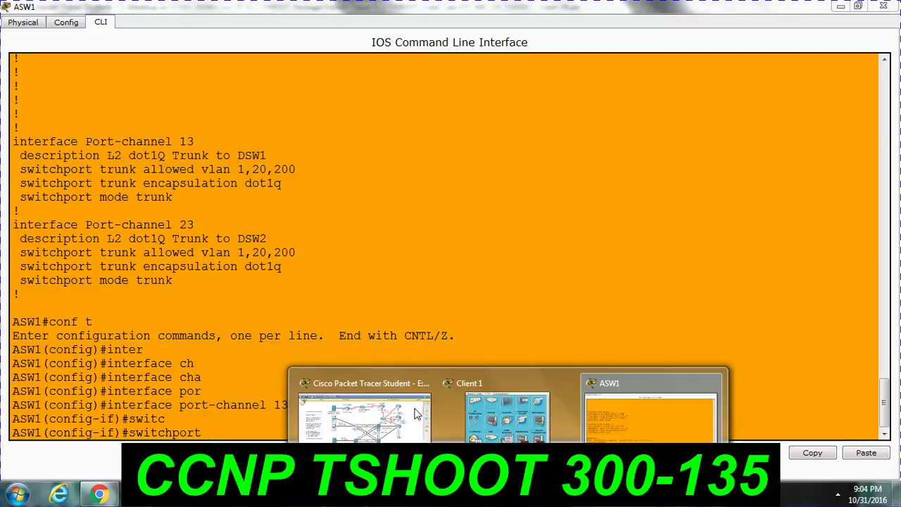
left_click(374, 464)
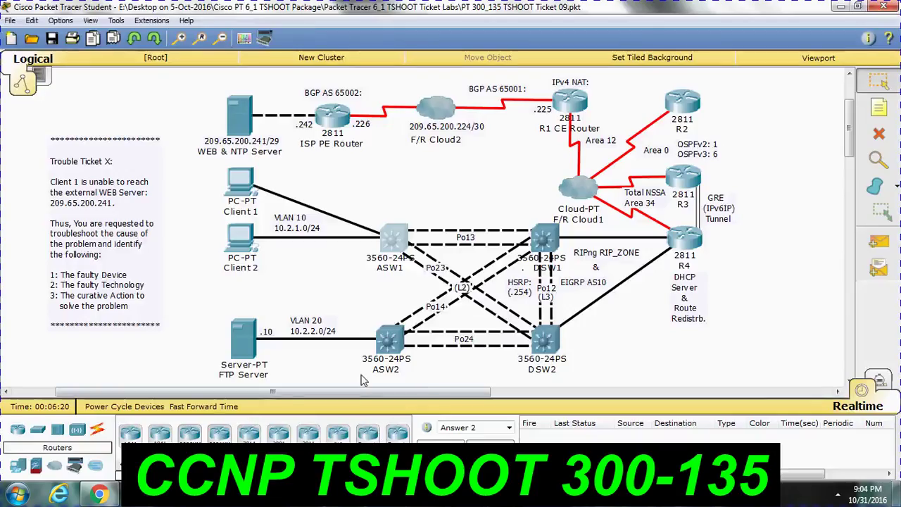
left_click(389, 341)
left_click(346, 104)
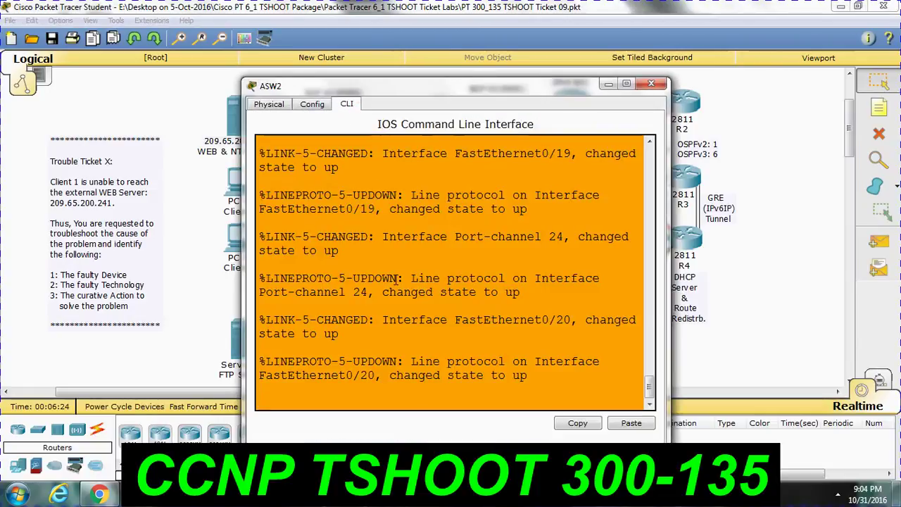
key("Return")
key("Return")
key("Return")
key("Return")
type("sh run")
key("Return")
Enter privileged mode on ASW2 and run 'show vlan brief'.
type("en")
key("Return")
type("sh vl")
key("Tab")
type("br")
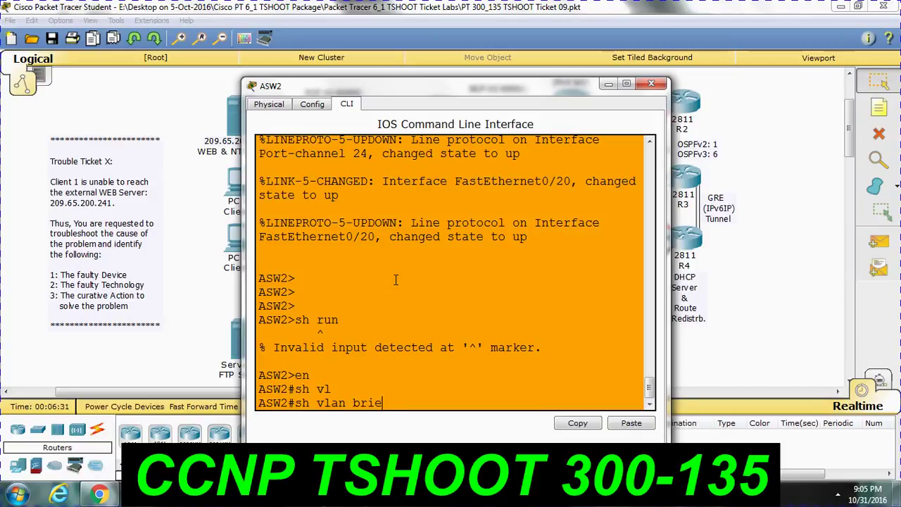
type("ie")
key("Tab")
key("Return")
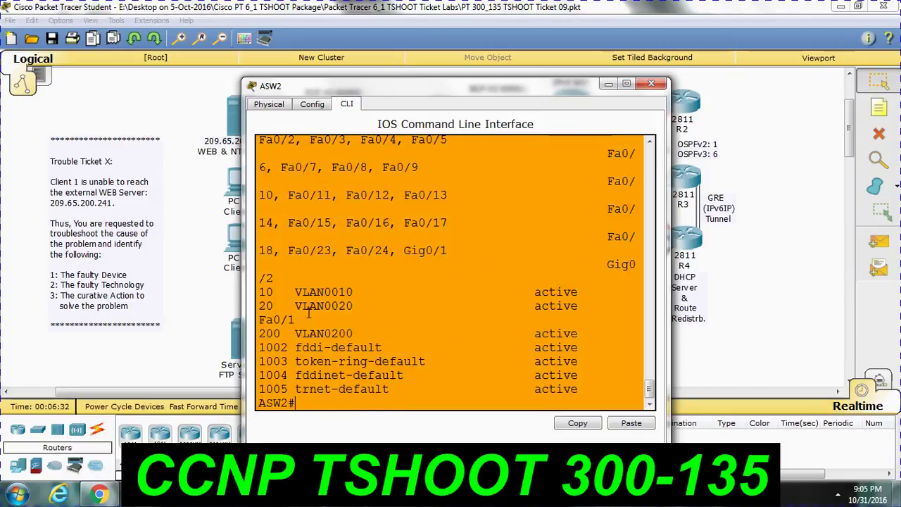
Maximize ASW2's console, highlight VLAN 20 with port Fa0/1, then close ASW2.
left_click(626, 83)
left_click_drag(78, 346, 402, 346)
left_click(443, 411)
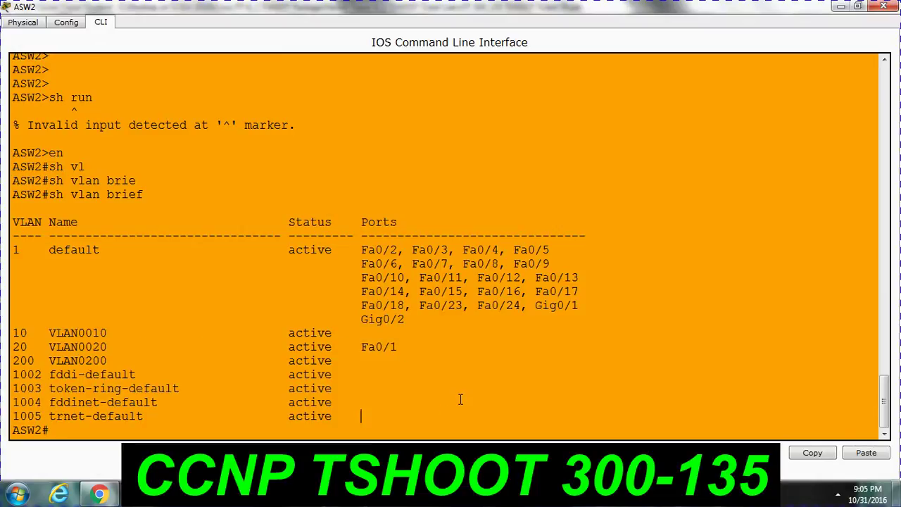
left_click(884, 6)
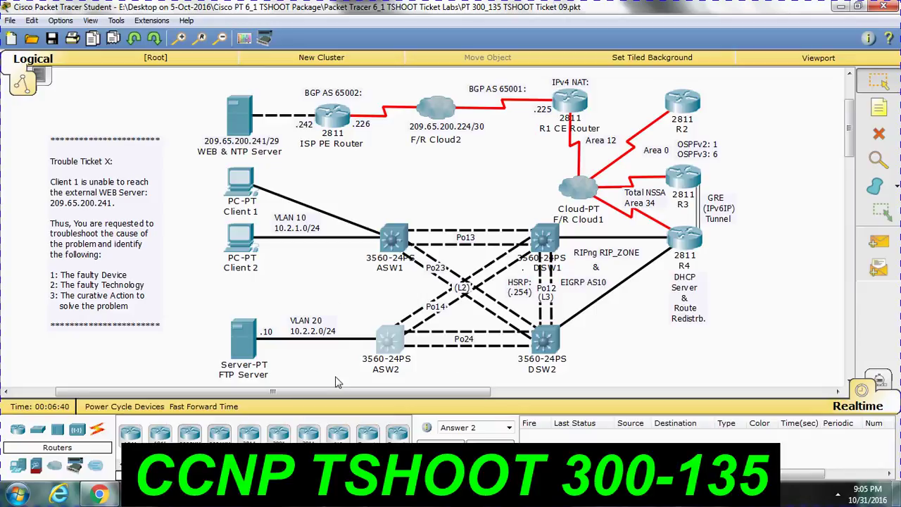
Clear Port-channel 13's trunk list with 'switchport trunk allowed vlan none'.
mouse_move(511, 495)
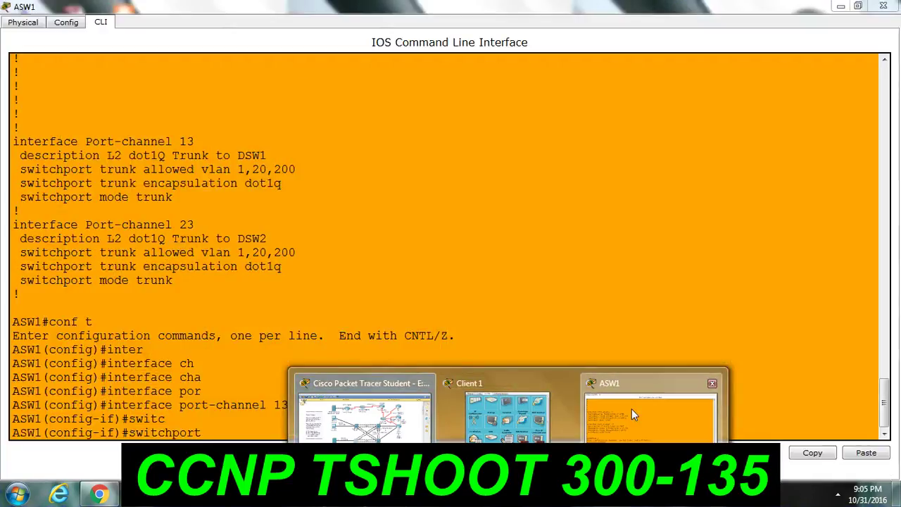
left_click(631, 412)
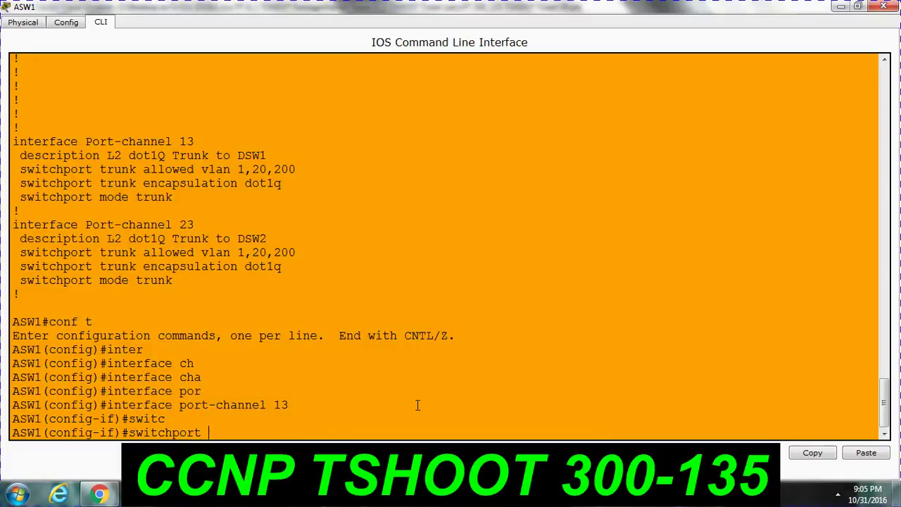
key("BackSpace")
key("BackSpace")
key("BackSpace")
key("BackSpace")
key("BackSpace")
key("BackSpace")
key("BackSpace")
key("BackSpace")
key("BackSpace")
key("BackSpace")
type("n")
type("o ")
type("swi")
type("t")
key("BackSpace")
key("BackSpace")
key("BackSpace")
key("BackSpace")
key("BackSpace")
key("BackSpace")
key("BackSpace")
type("swi")
key("Tab")
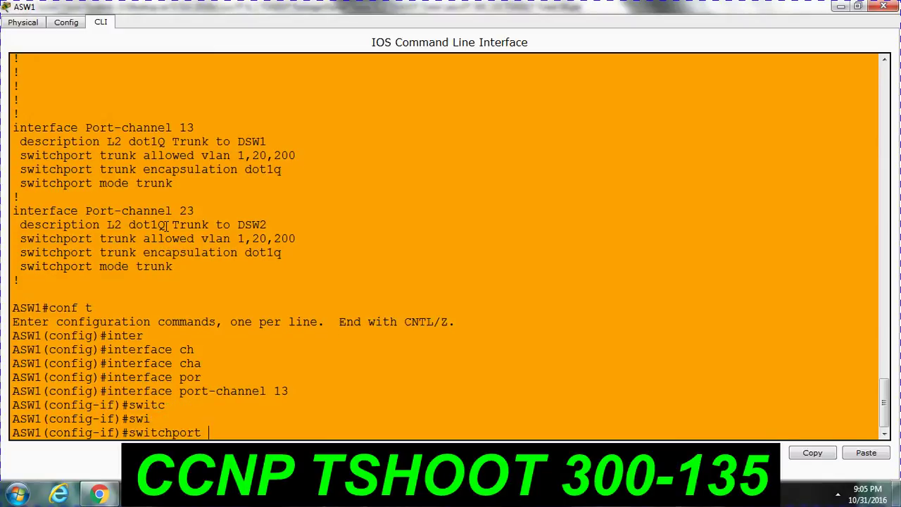
type("tr")
key("Tab")
type("alo")
key("Tab")
key("BackSpace")
type("l")
key("Tab")
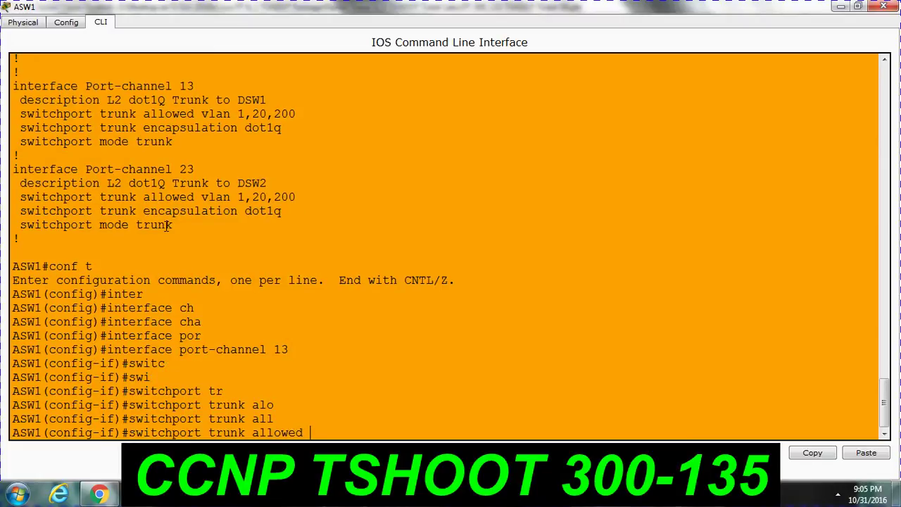
type("vl")
key("Tab")
type("b")
key("BackSpace")
type("no")
key("Tab")
key("Return")
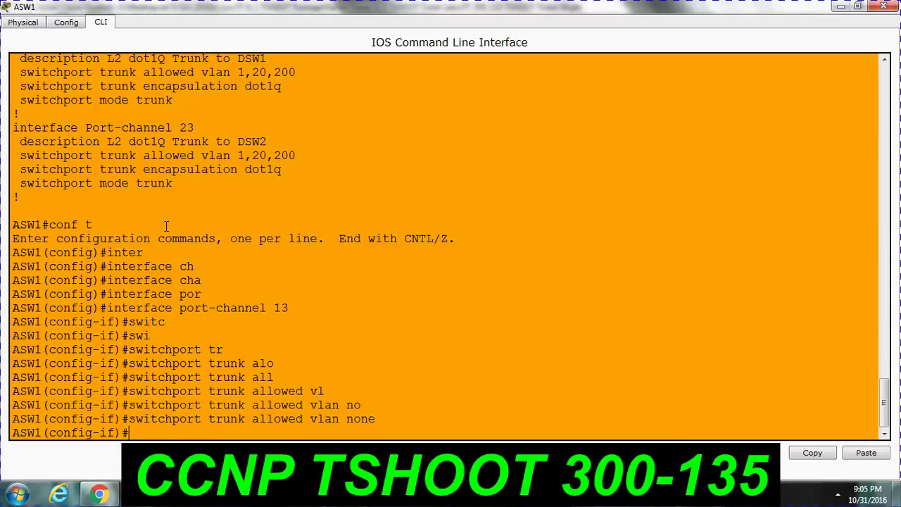
Allow VLANs 10,20,200 on Port-channel 13's trunk and highlight the new list in the output.
type("sw")
key("Tab")
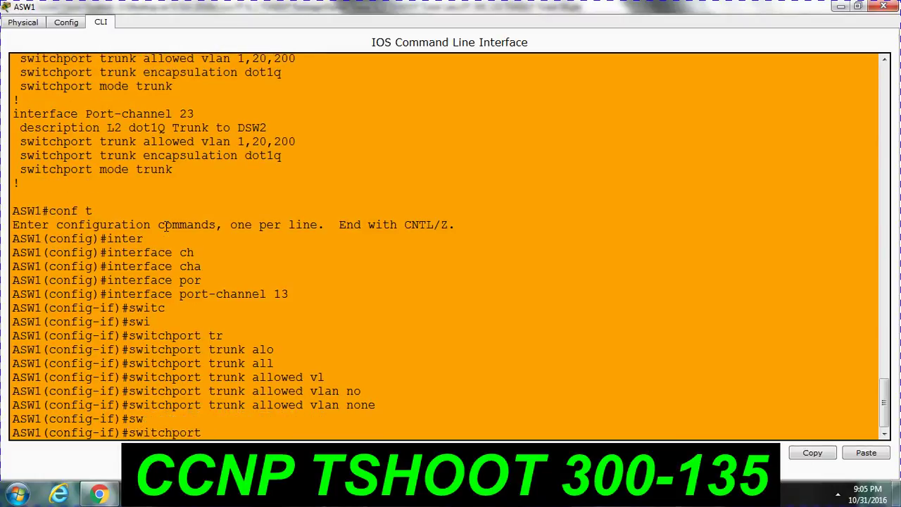
type("tr")
key("Tab")
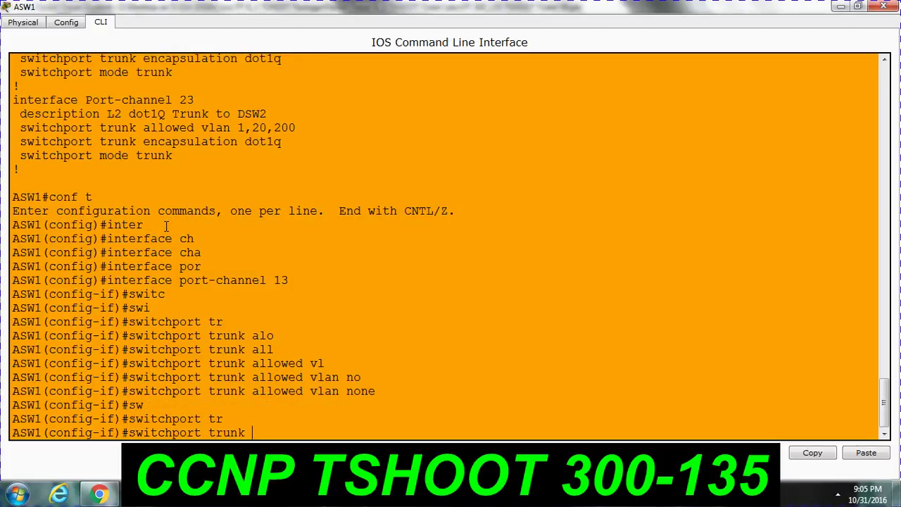
type("aloo")
key("Tab")
key("BackSpace")
key("BackSpace")
type("lo")
key("Tab")
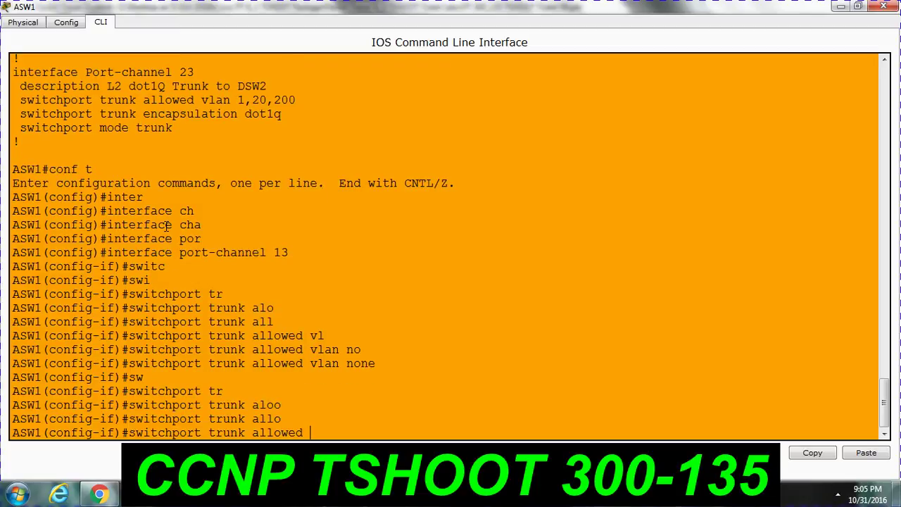
type("c")
key("BackSpace")
type("vl")
key("Tab")
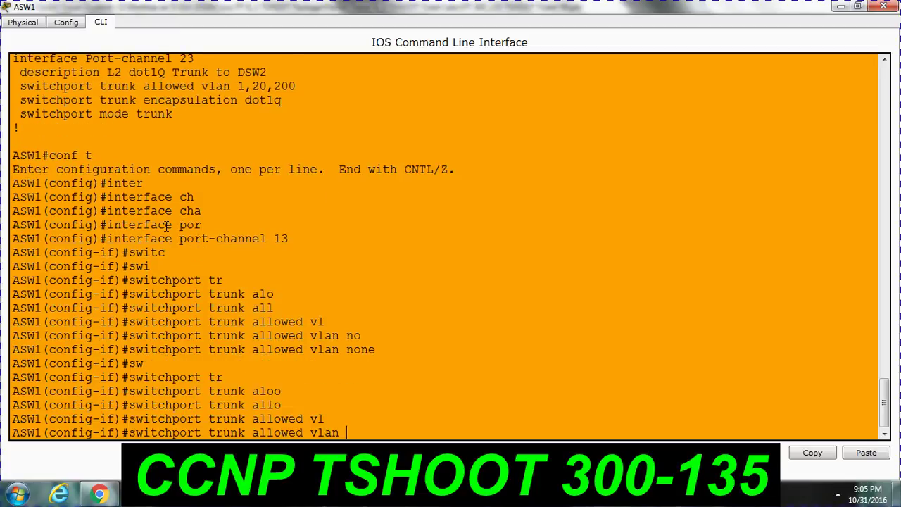
type("10,20,200")
key("Return")
key("Return")
key("Return")
key("Return")
key("Return")
key("Return")
key("Return")
key("Return")
key("Return")
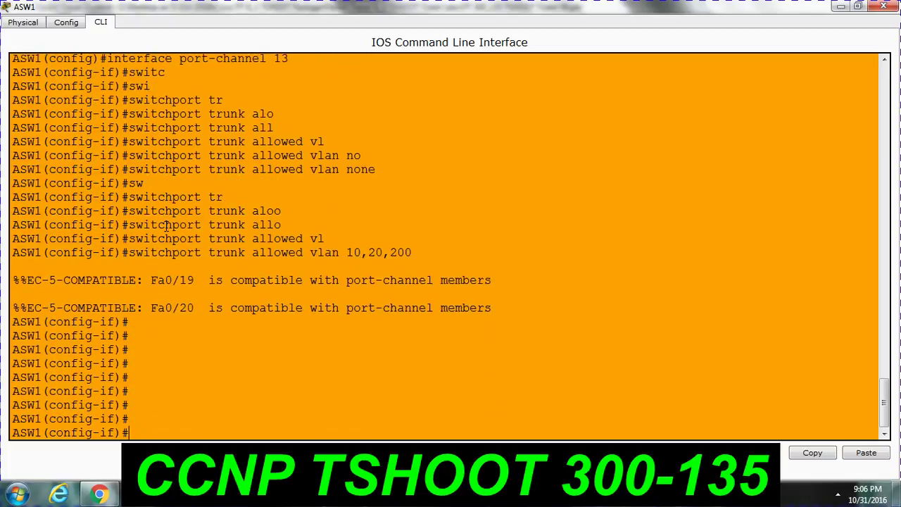
left_click_drag(340, 252, 355, 252)
left_click(166, 431)
Move to interface port-channel 23 and set its trunk allowed VLANs to none.
type("exit")
key("Return")
type("int")
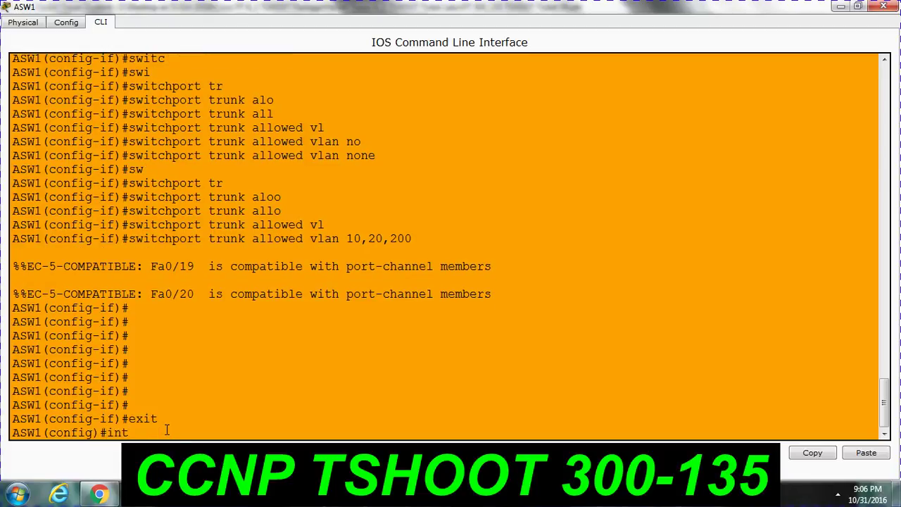
key("Tab")
type("por")
key("Tab")
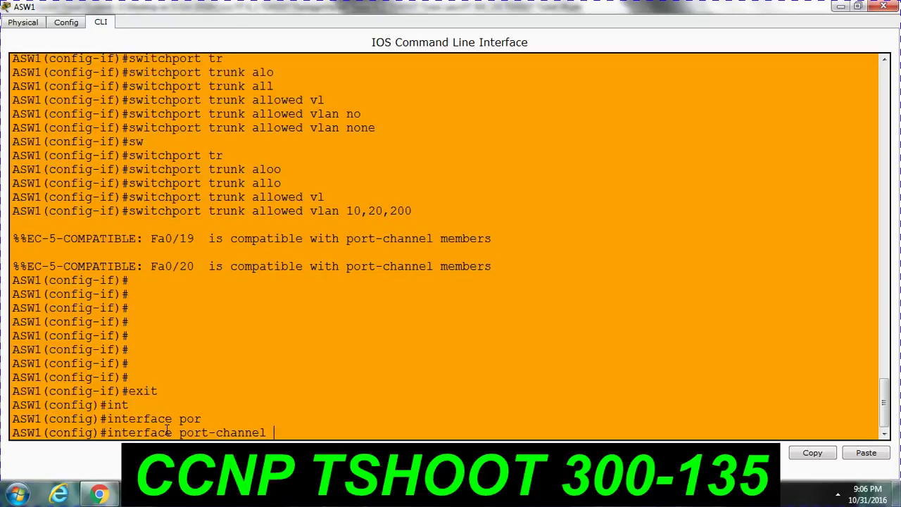
type("23")
key("Return")
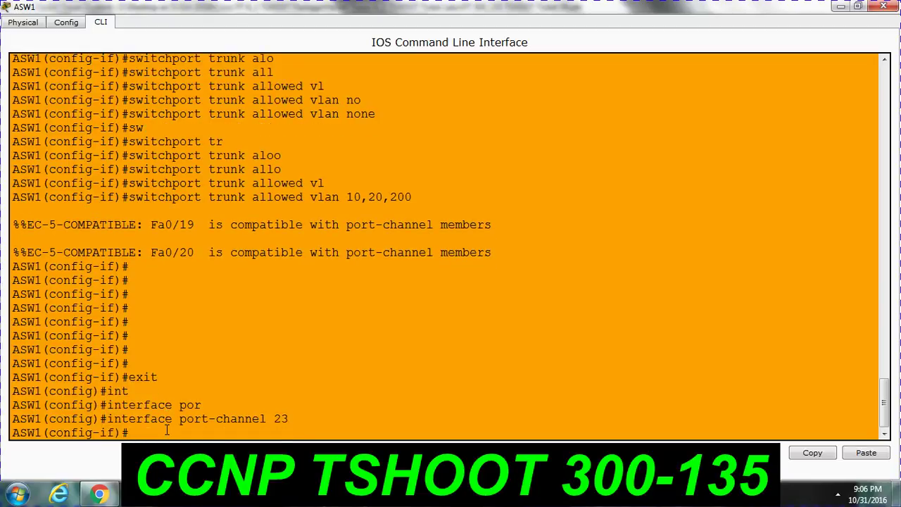
type("sw")
key("Tab")
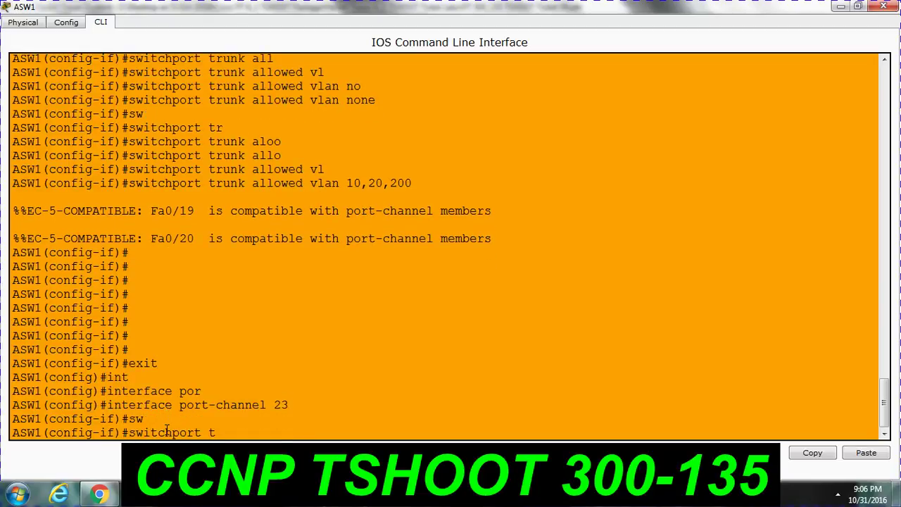
type("r")
key("Tab")
type("alolo")
key("Tab")
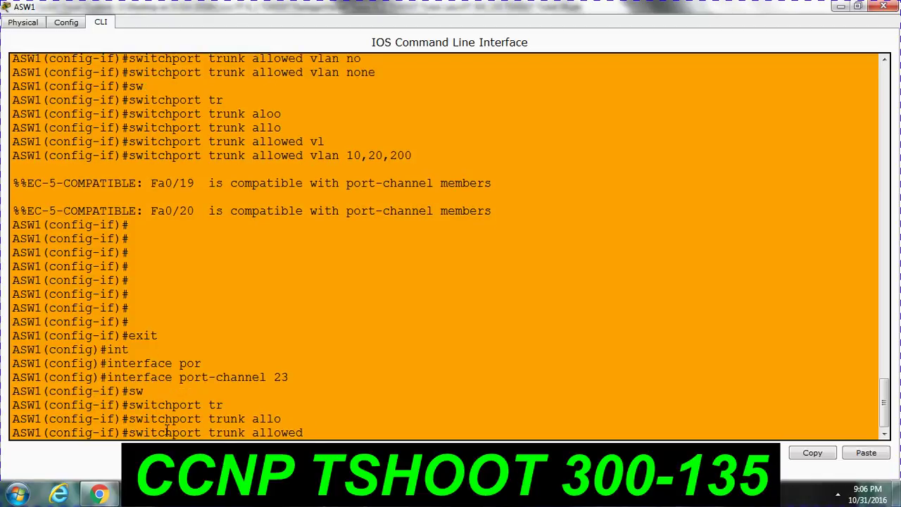
type("v")
key("Tab")
type("none")
key("Return")
Allow VLANs 10,20,200 on Port-channel 23's trunk.
type("sw")
key("Tab")
type("tr")
key("Tab")
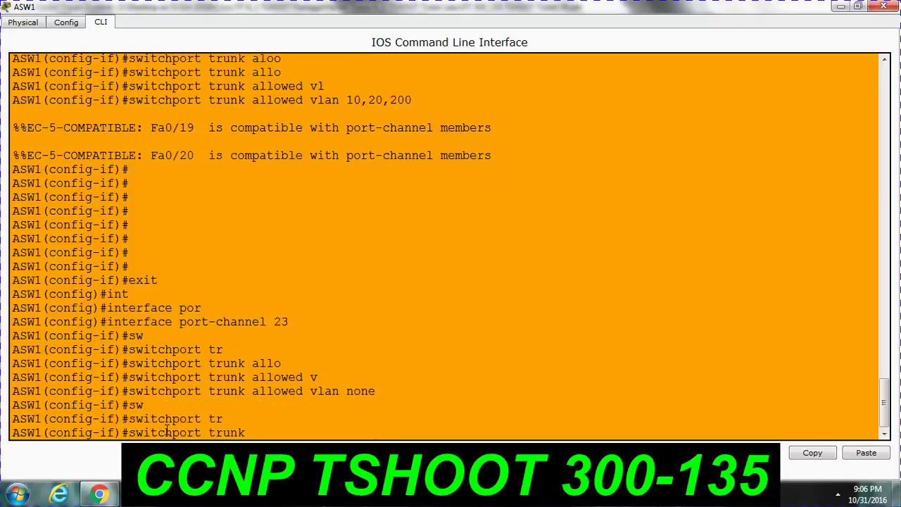
type("a")
key("Tab")
type("v")
key("Tab")
type("10,20")
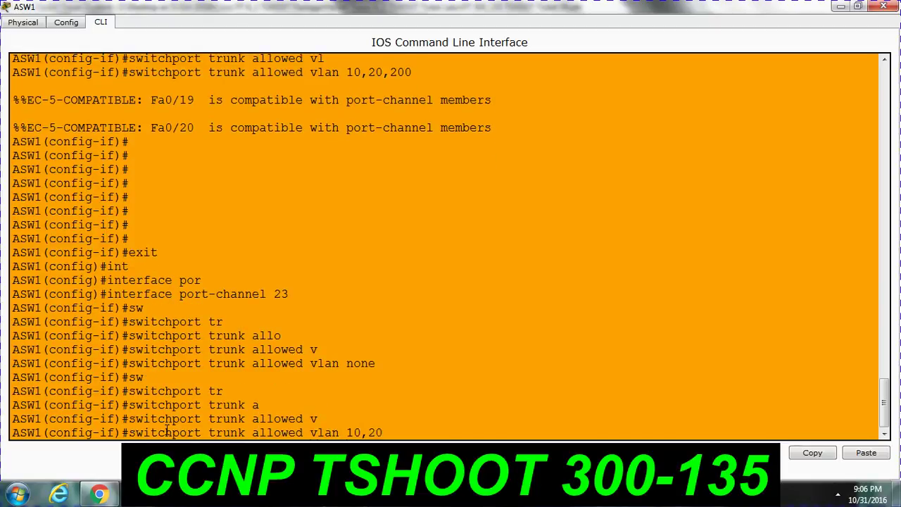
type(",20")
key("Return")
key("Return")
key("Return")
key("Return")
key("Return")
key("Return")
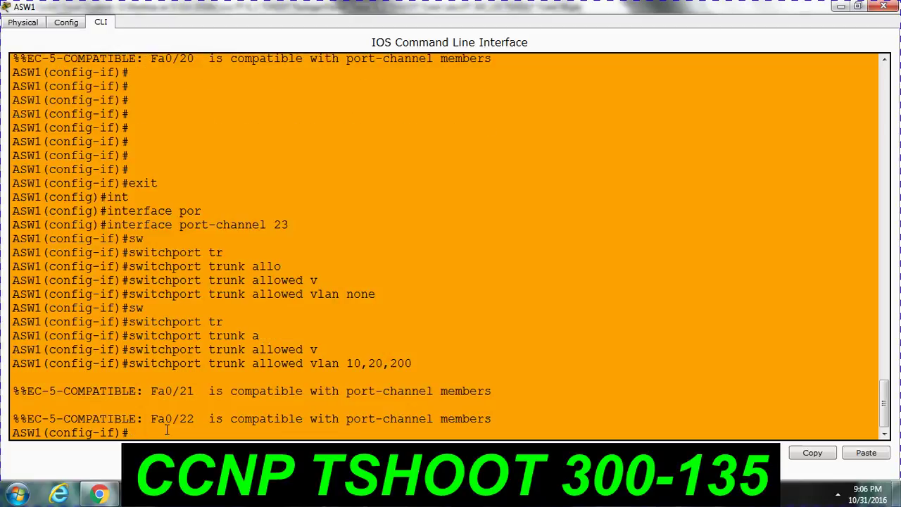
Exit configuration mode and confirm the new allowed VLAN lines in 'sh run'.
key("ctrl+z")
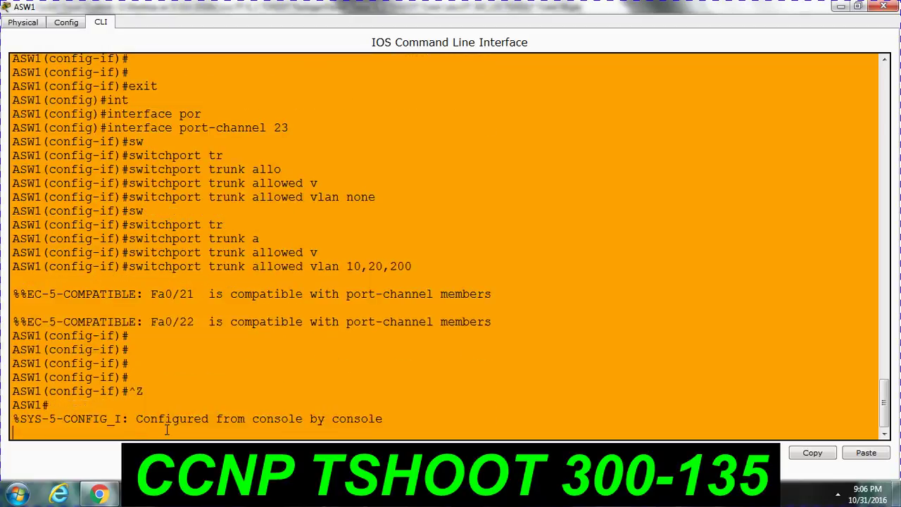
key("Return")
key("Return")
key("Return")
key("Return")
type("sh run")
key("Return")
key("Return")
key("Return")
key("Return")
key("Return")
key("Return")
key("Return")
key("Return")
key("Return")
key("Return")
key("Return")
key("Return")
key("Return")
key("Return")
key("Return")
key("Return")
key("Return")
key("Return")
key("Return")
key("Return")
key("Return")
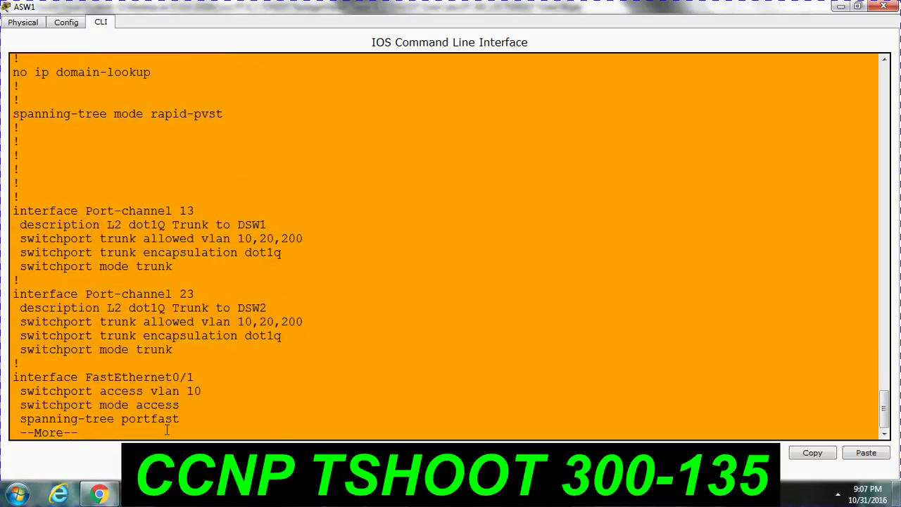
left_click_drag(132, 228, 293, 237)
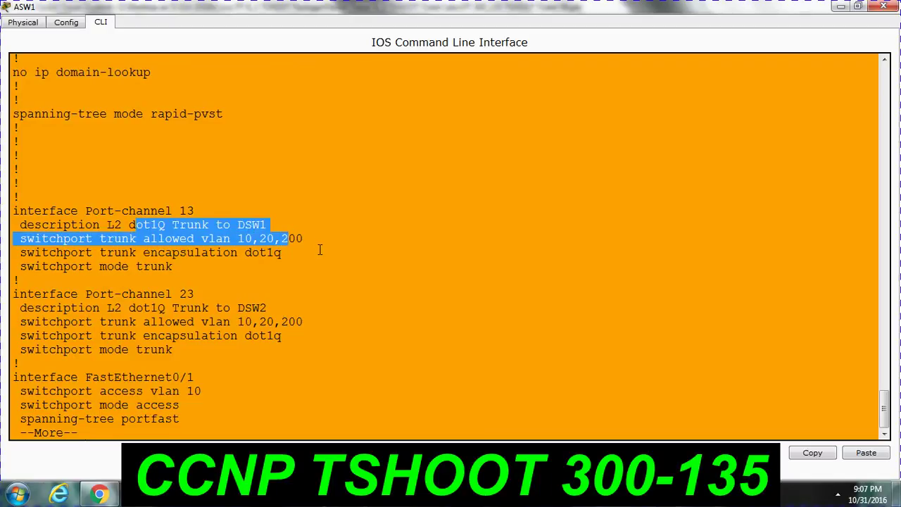
left_click(319, 249)
Open DSW1's command line full screen and enter privileged mode with en.
mouse_move(563, 495)
left_click(376, 415)
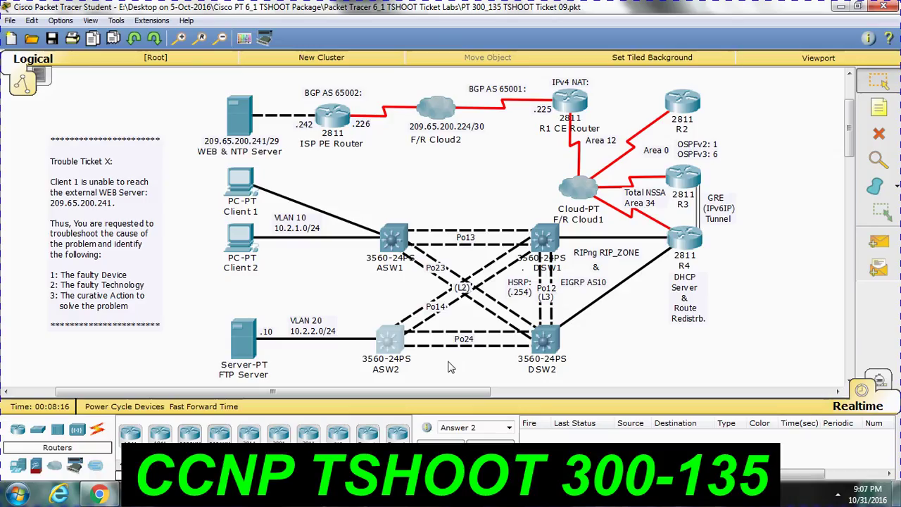
left_click(539, 228)
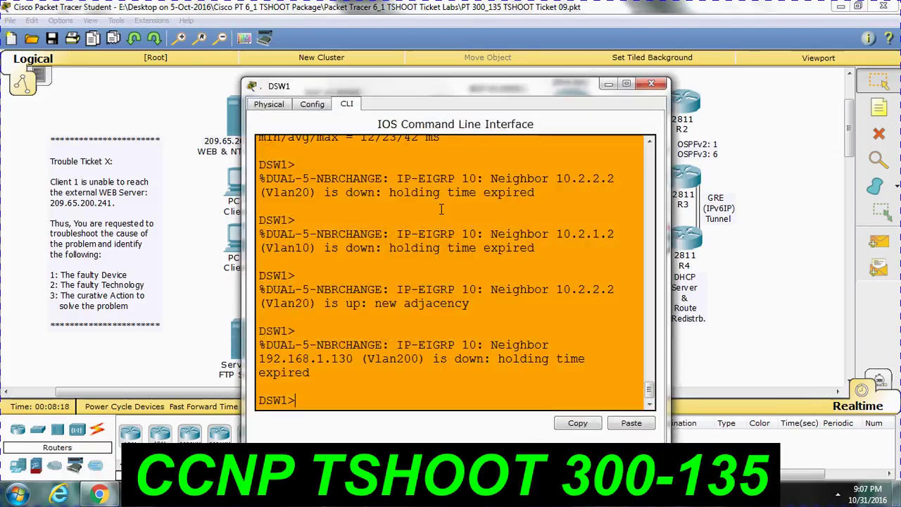
left_click(625, 84)
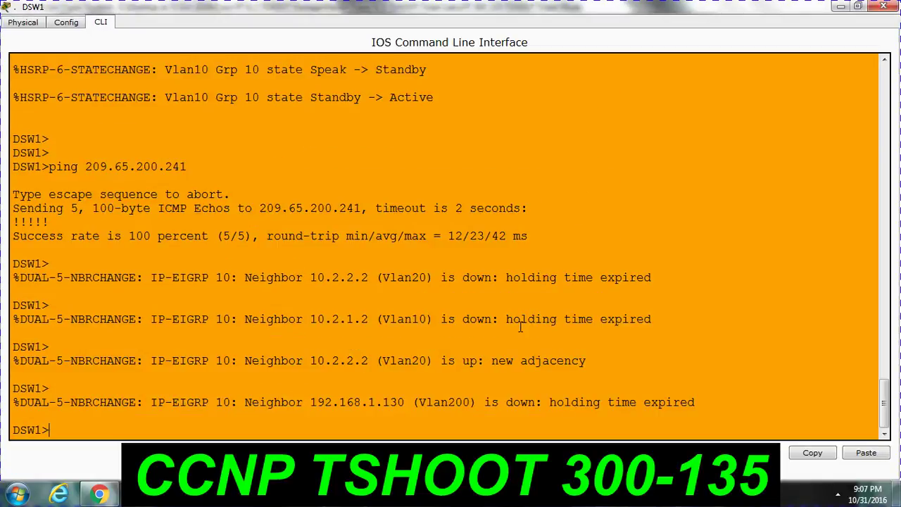
type("sh")
key("BackSpace")
key("BackSpace")
type("e")
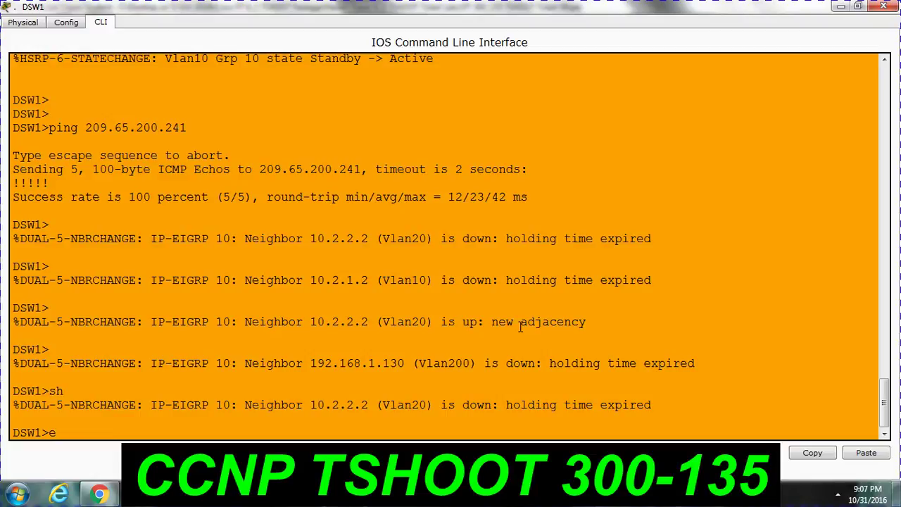
type("n run")
key("BackSpace")
key("Return")
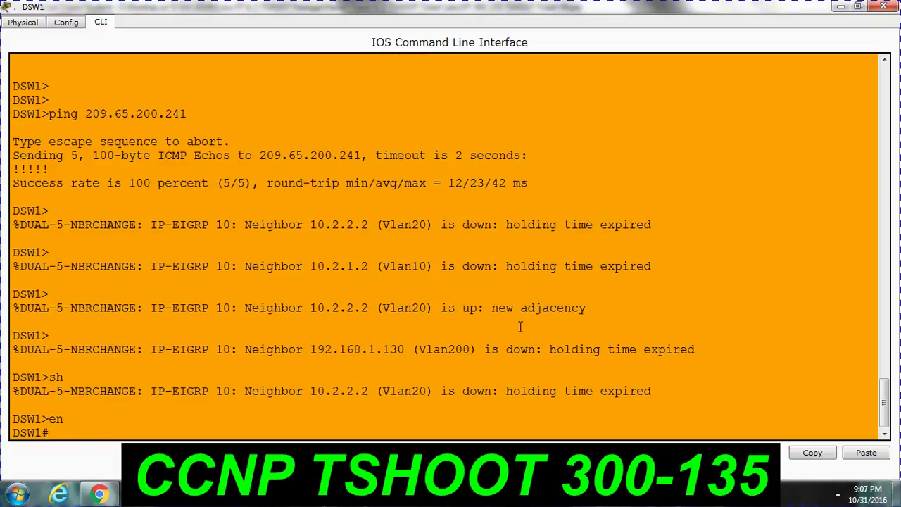
Run sh run on DSW1 and page to the Port-channel 13 and 14 trunk settings.
type("sh run")
key("Return")
key("Return")
key("Return")
key("Return")
key("Return")
key("Return")
key("Return")
key("Return")
key("Return")
key("Return")
key("Return")
key("Return")
key("Return")
key("Return")
key("Return")
key("Return")
key("Return")
key("Return")
key("Return")
key("Return")
key("Return")
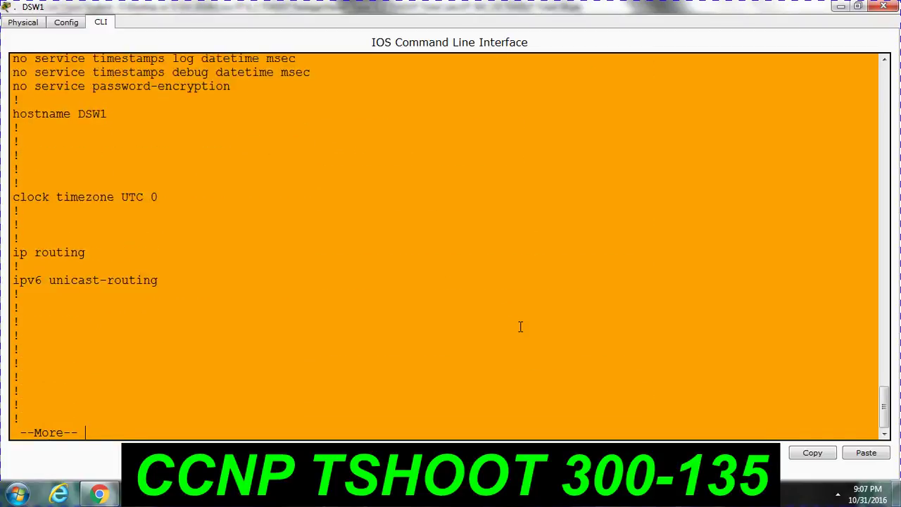
key("Return")
key("Return")
key("Return")
key("Return")
key("Return")
key("Return")
key("Return")
key("Return")
key("Return")
key("Return")
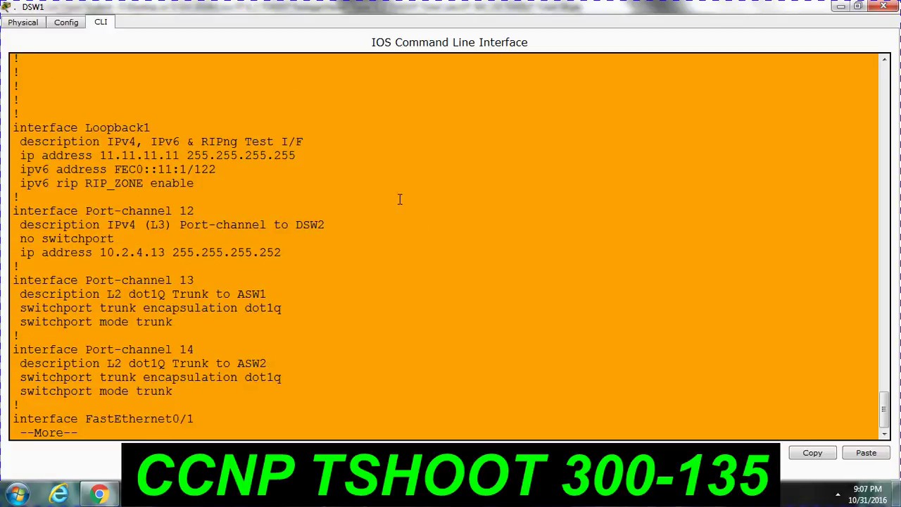
left_click_drag(24, 307, 290, 314)
left_click_drag(176, 322, 28, 311)
left_click(371, 361)
key("Return")
key("Return")
key("Return")
key("Return")
key("Return")
key("Return")
key("Return")
key("Return")
key("Return")
key("Return")
key("Return")
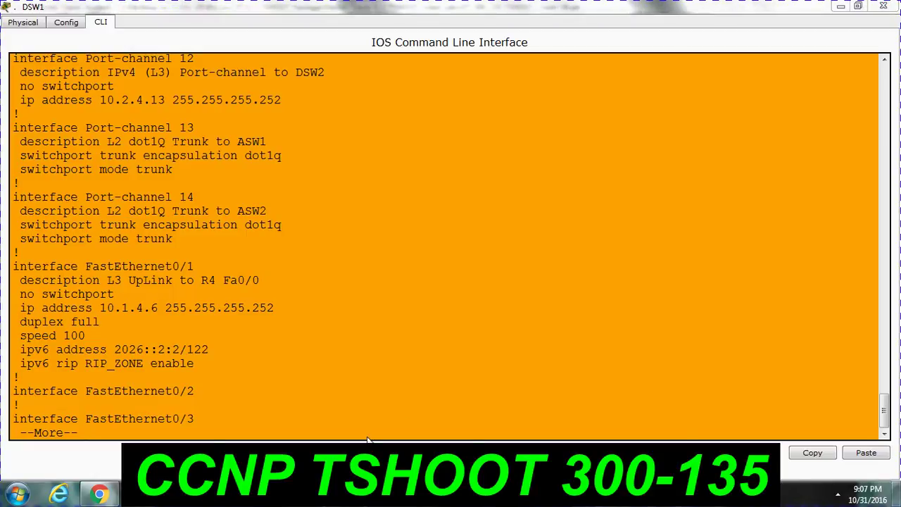
In Client 1's IP Configuration, toggle Static then DHCP twice so it requests a new address.
left_click(317, 429)
left_click(240, 181)
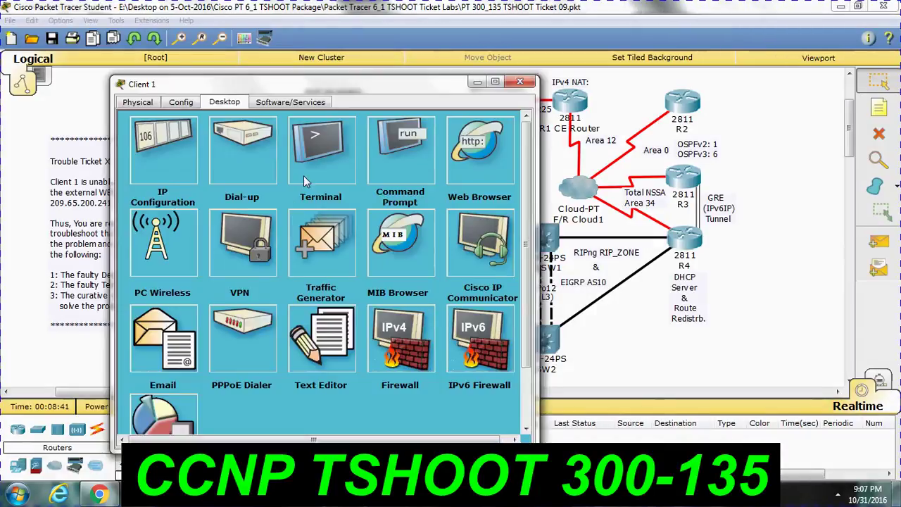
left_click(194, 166)
left_click(240, 161)
left_click(159, 161)
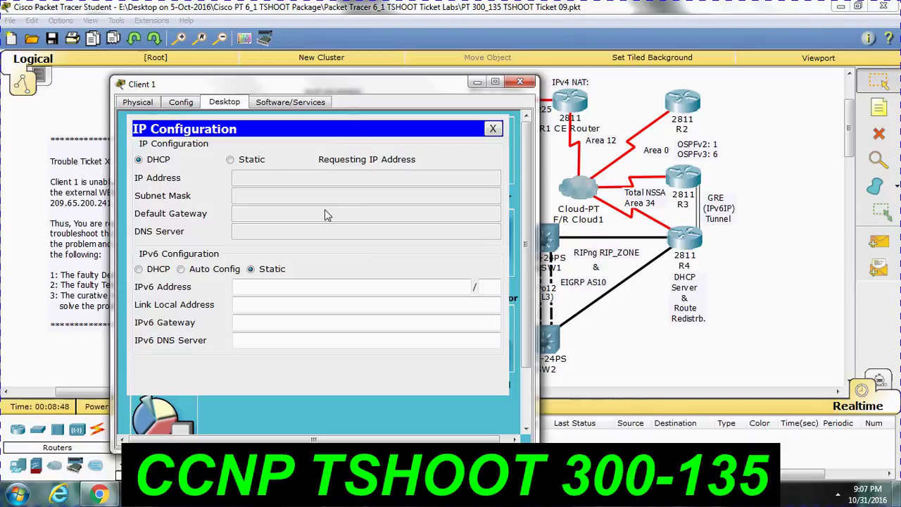
left_click(230, 161)
left_click(152, 160)
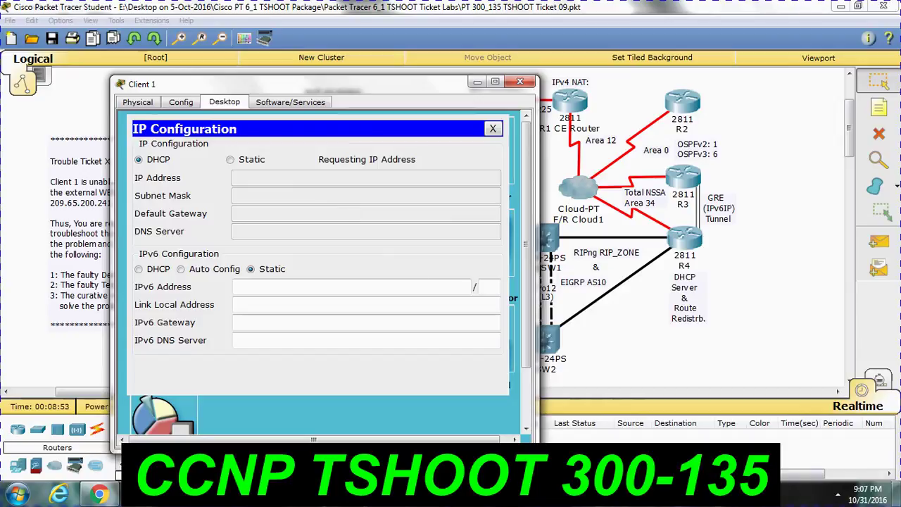
mouse_move(508, 493)
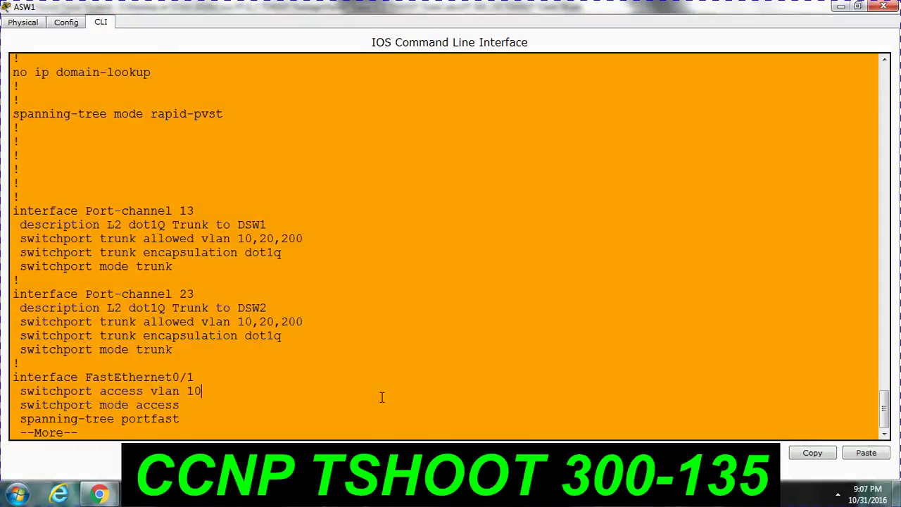
Finish paging ASW1's running configuration and enter global configuration mode with conf t.
key("Return")
key("Return")
key("Return")
key("Return")
key("Return")
key("Return")
key("q")
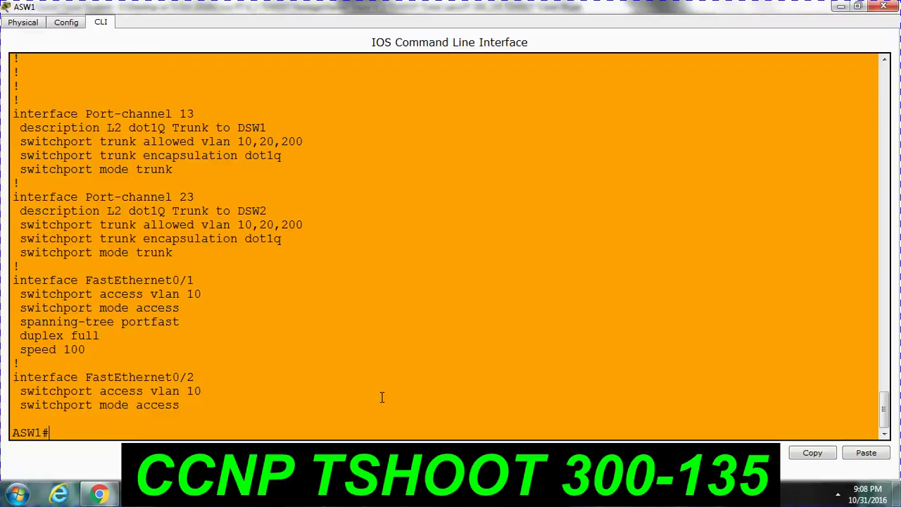
type("conf t")
key("Return")
Start an interface range command for FastEthernet 0/19, then clear it unfinished.
type("inta")
key("Tab")
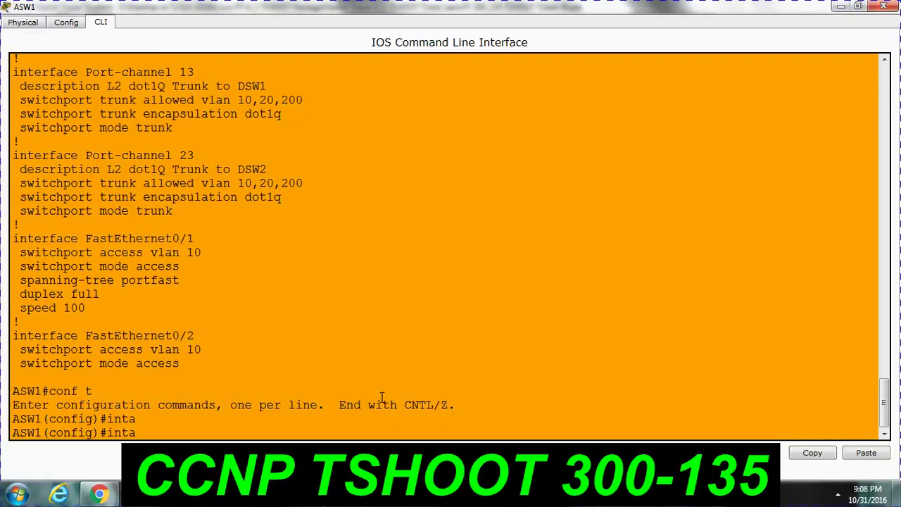
key("BackSpace")
type("er")
key("Tab")
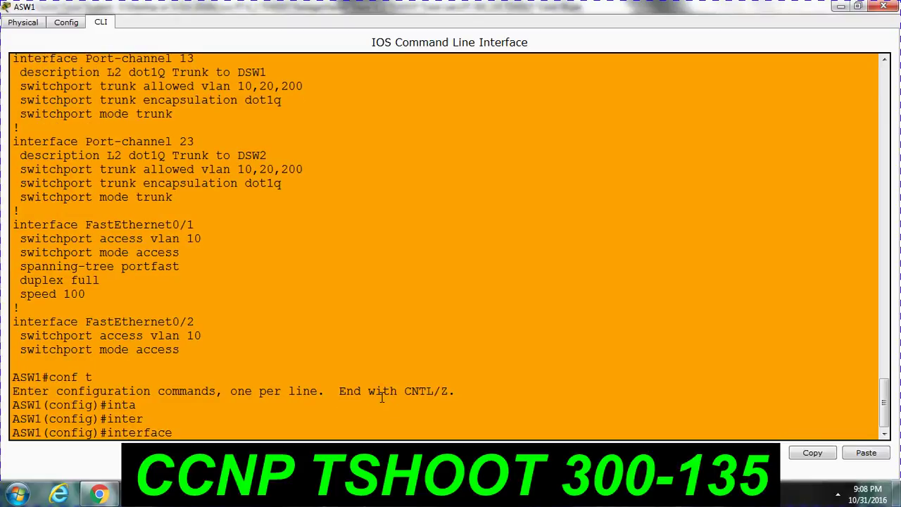
type("ra")
key("Tab")
type("f")
key("Tab")
type("0.")
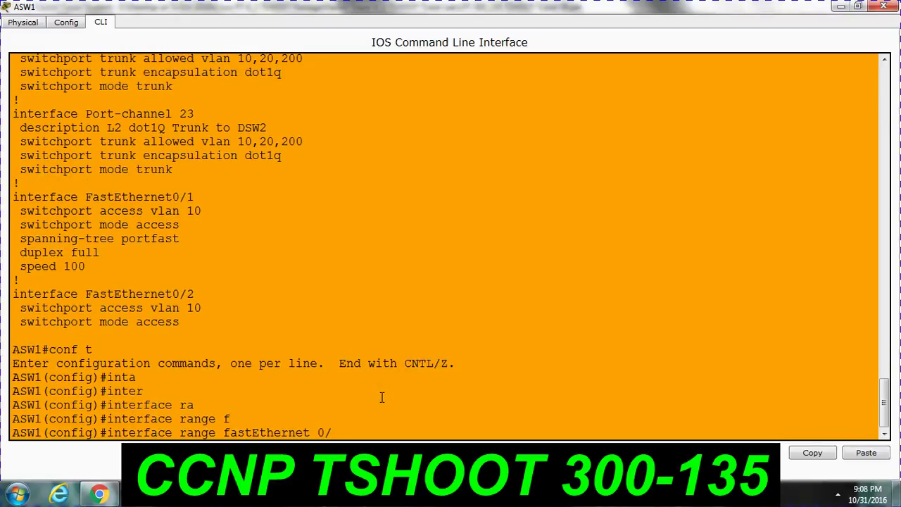
type("19")
key("BackSpace")
key("BackSpace")
key("BackSpace")
key("BackSpace")
key("BackSpace")
key("BackSpace")
key("BackSpace")
key("BackSpace")
key("BackSpace")
key("BackSpace")
key("BackSpace")
key("BackSpace")
key("BackSpace")
key("BackSpace")
key("BackSpace")
key("BackSpace")
key("BackSpace")
key("BackSpace")
key("BackSpace")
key("BackSpace")
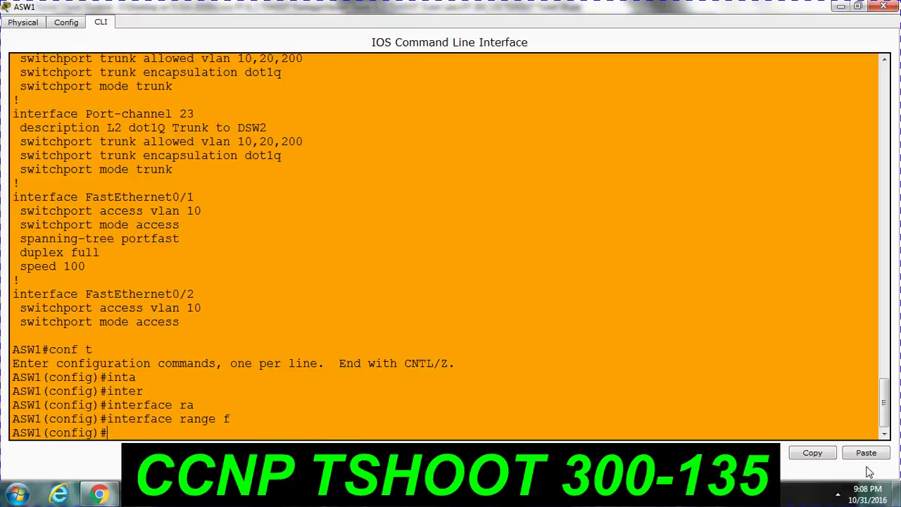
Abandon a show etherchannel attempt in config mode and exit to privileged mode.
type("sh eth")
key("Tab")
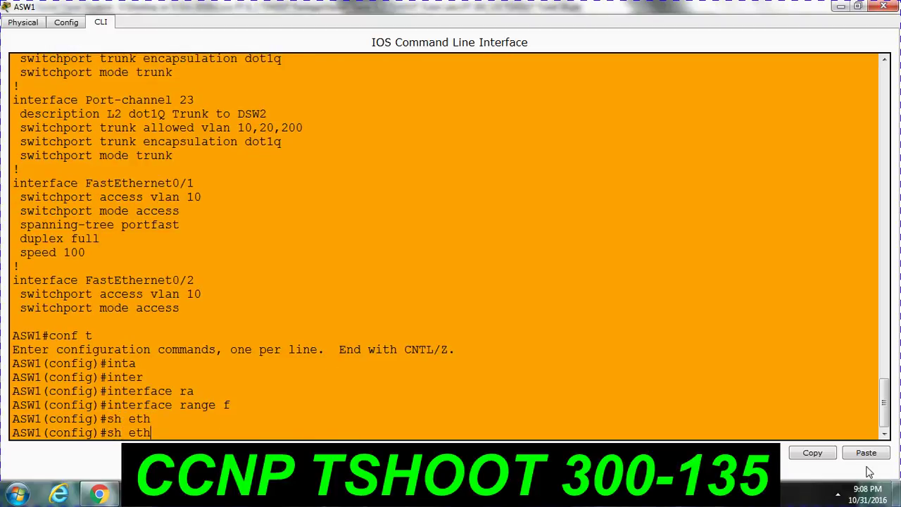
type("er")
key("Tab")
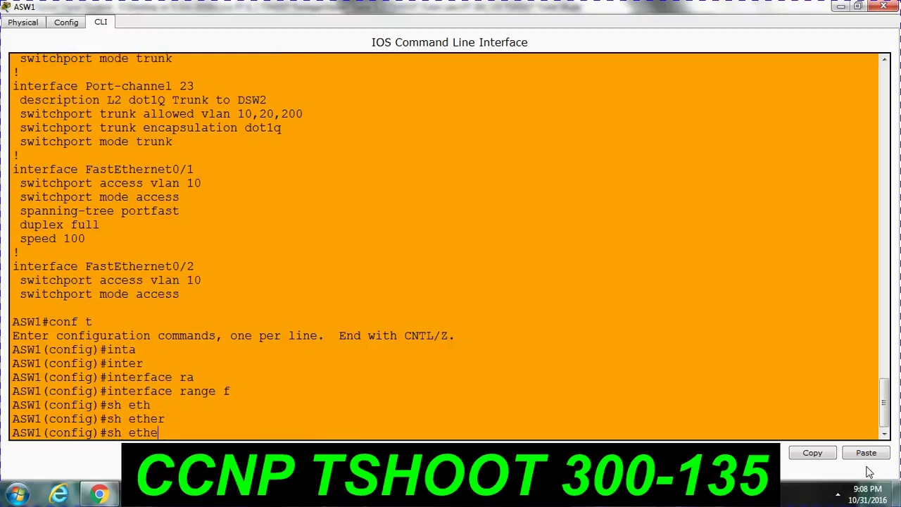
key("BackSpace")
key("BackSpace")
key("BackSpace")
key("BackSpace")
key("BackSpace")
key("BackSpace")
key("BackSpace")
type("exit")
key("Return")
Run show etherchannel summary, confirming Po13 on Fa0/19–20 and Po23 on Fa0/21–22.
type("sh ethy")
key("Tab")
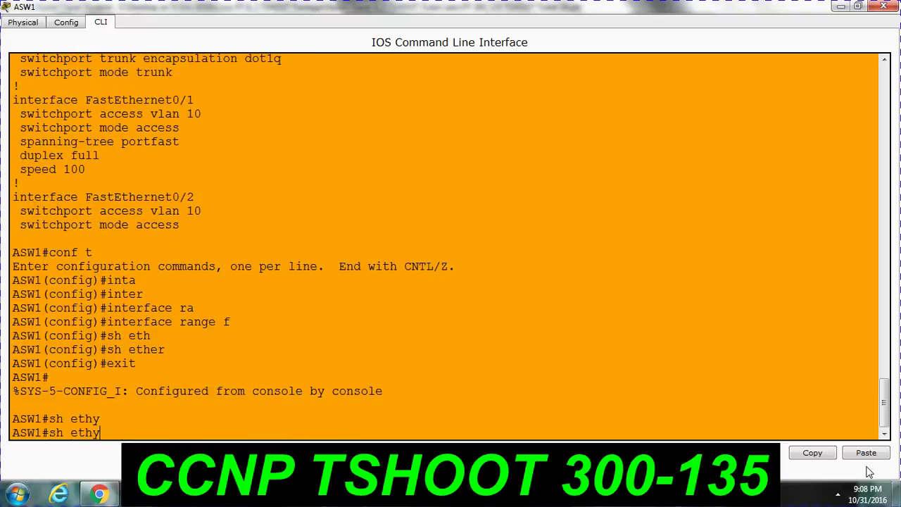
key("BackSpace")
type("e")
key("Tab")
type("sum")
key("Tab")
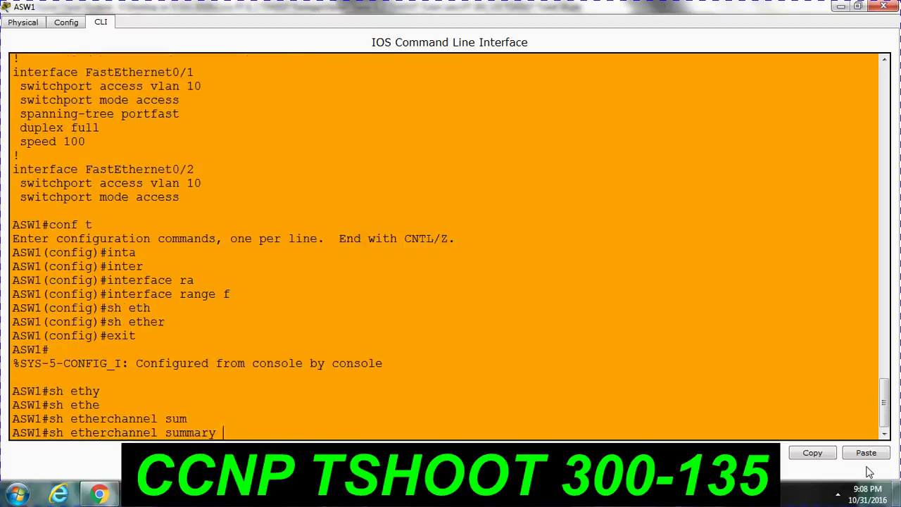
key("Return")
key("Return")
key("Return")
key("Return")
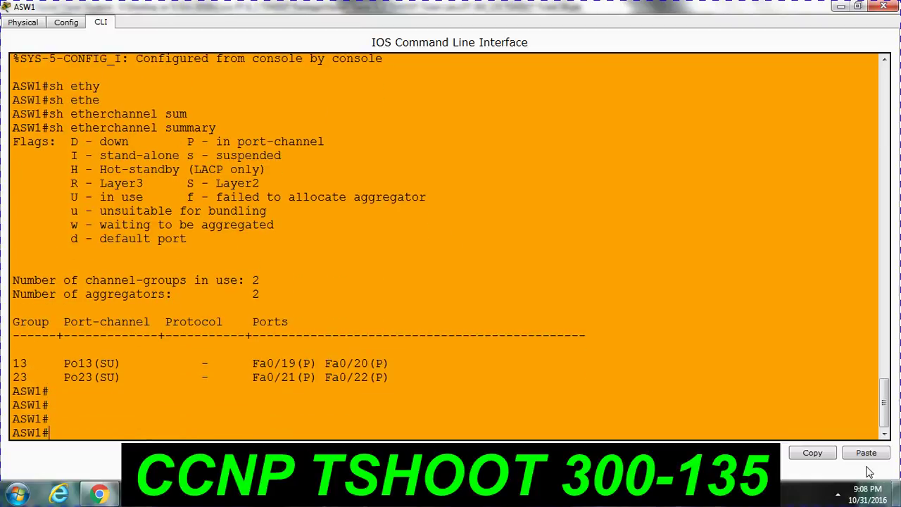
type("co")
key("BackSpace")
key("BackSpace")
key("BackSpace")
Enter conf t and select interface range FastEthernet 0/19-22 on ASW1.
type("nf t")
key("Return")
type("intre")
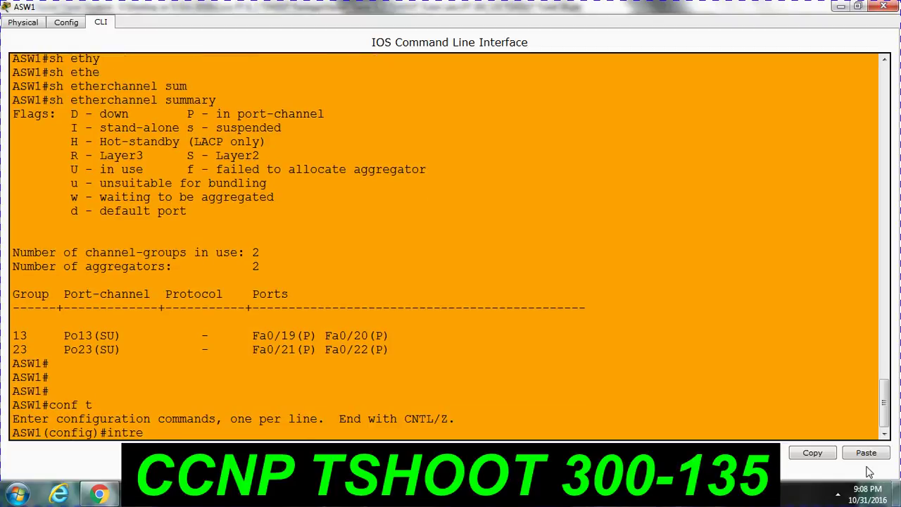
key("BackSpace")
key("BackSpace")
type("er")
key("Tab")
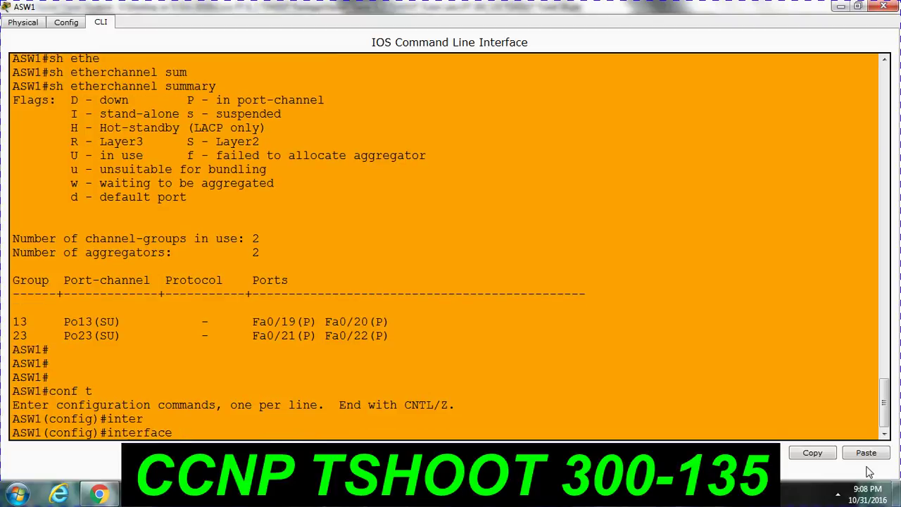
type("ra")
key("Tab")
type("fa")
key("Tab")
type("0/19")
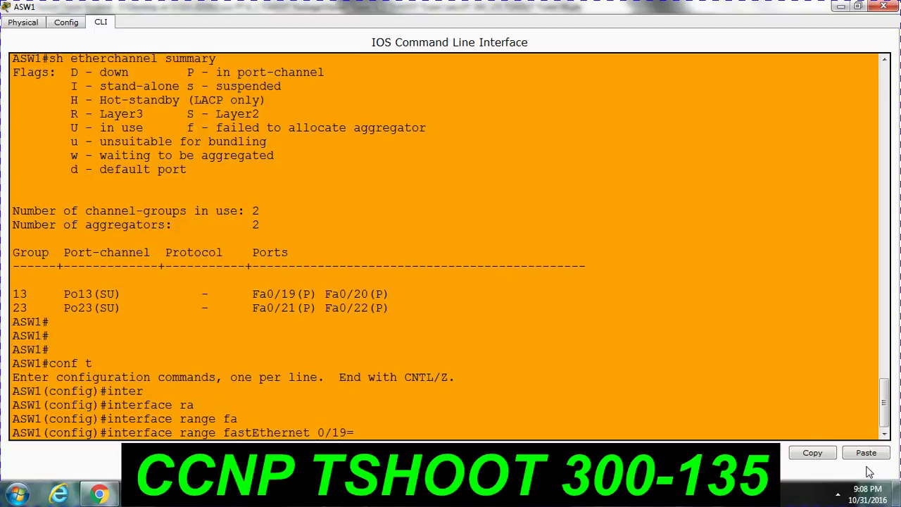
type("-22")
key("Return")
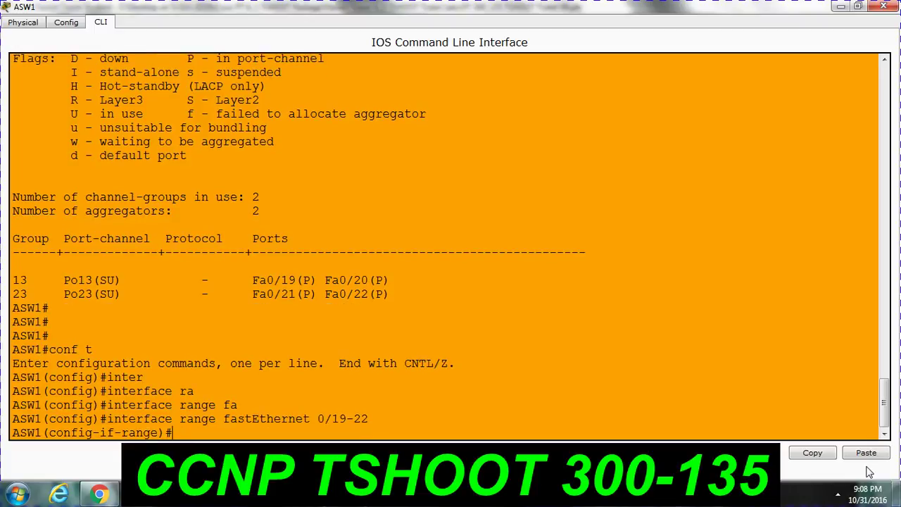
Shut down Fa0/19–22, re-enable them with no shutdown, and exit with Ctrl+Z.
type("shu")
key("Tab")
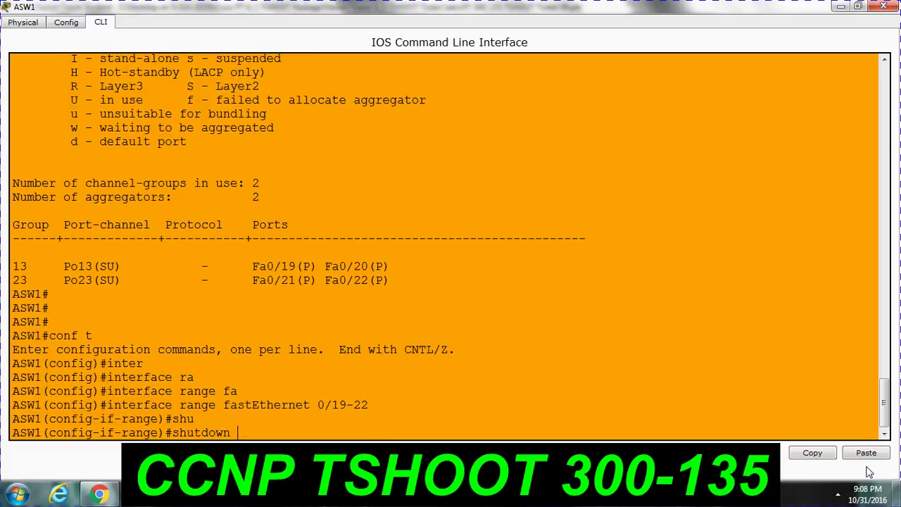
key("Return")
key("Return")
key("Return")
key("Return")
key("Return")
key("Return")
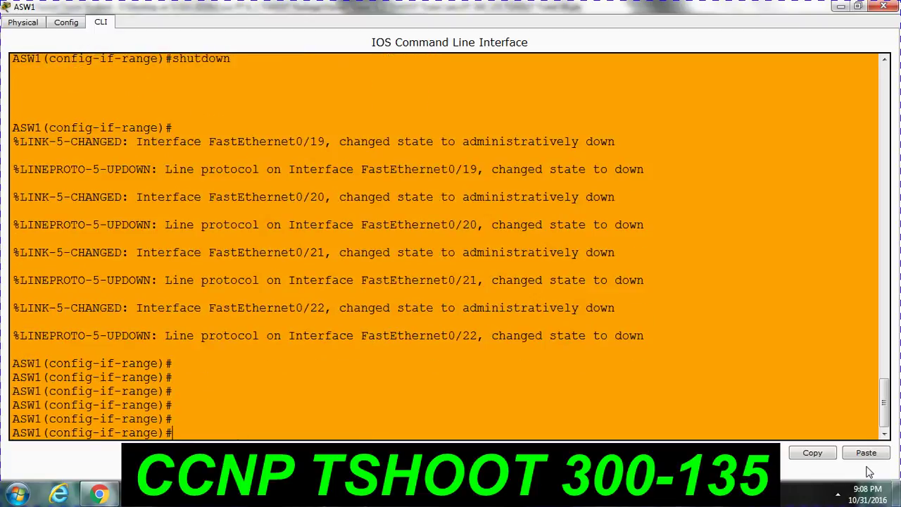
type("no shu")
key("Tab")
key("Return")
key("Return")
key("Return")
key("Return")
key("Return")
key("Return")
key("Return")
key("Return")
key("Return")
key("ctrl+z")
key("Return")
key("Return")
key("Return")
key("Return")
key("Return")
key("Return")
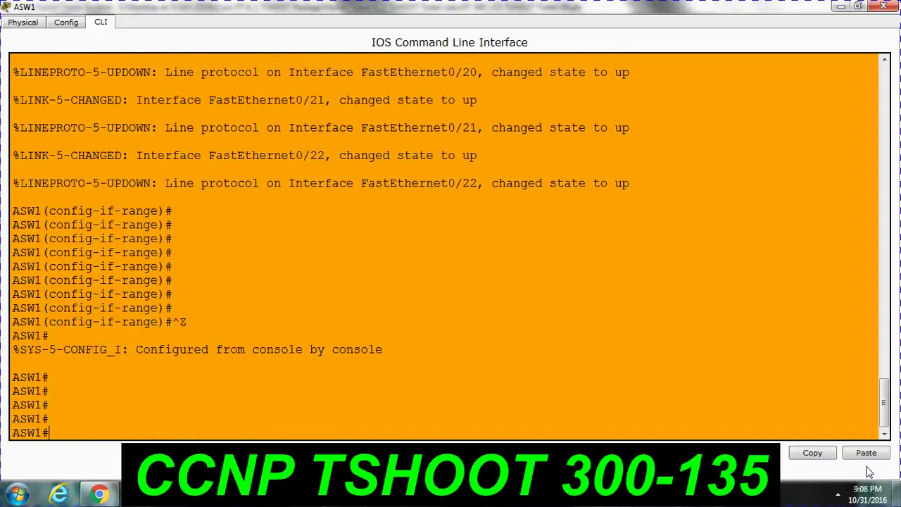
Switch Client 1 to Static and back to DHCP so it requests an address again.
left_click(508, 495)
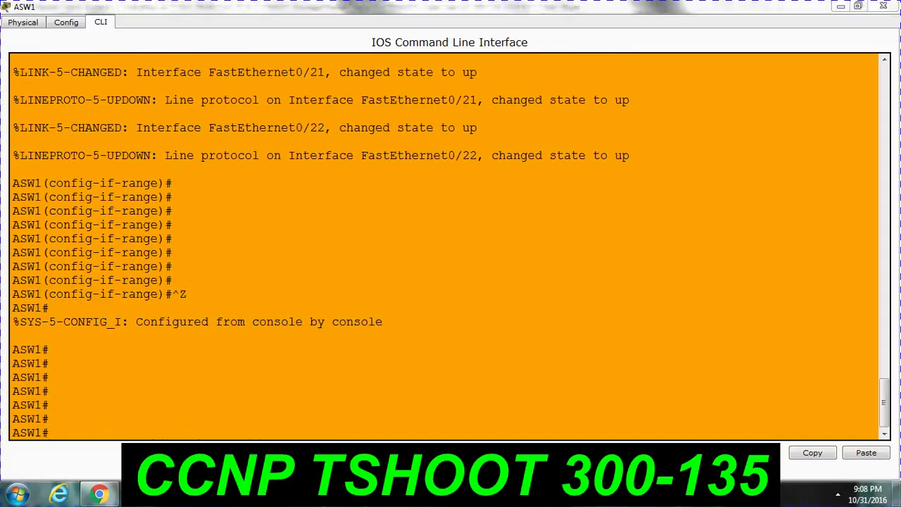
left_click(433, 419)
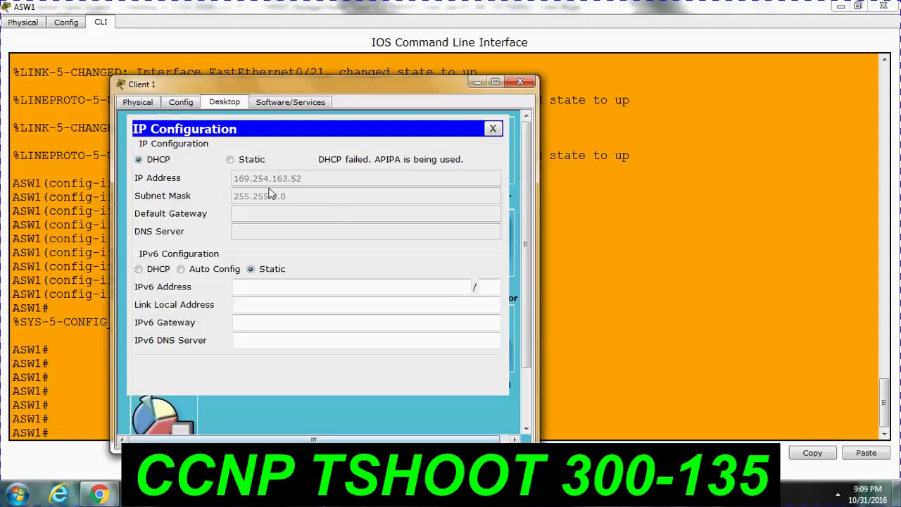
left_click(230, 159)
left_click(158, 161)
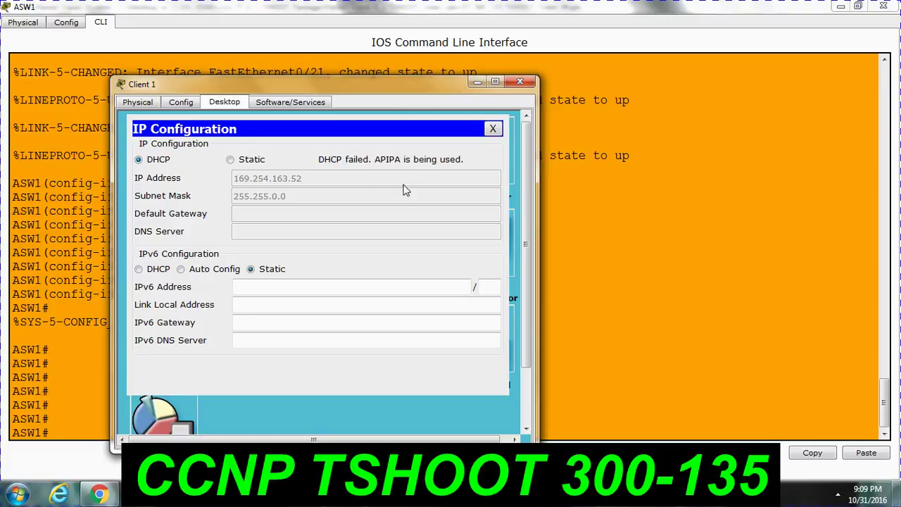
Review DSW1's full-screen console log showing new EIGRP adjacencies on Vlan10, Vlan20 and Vlan200.
mouse_move(504, 420)
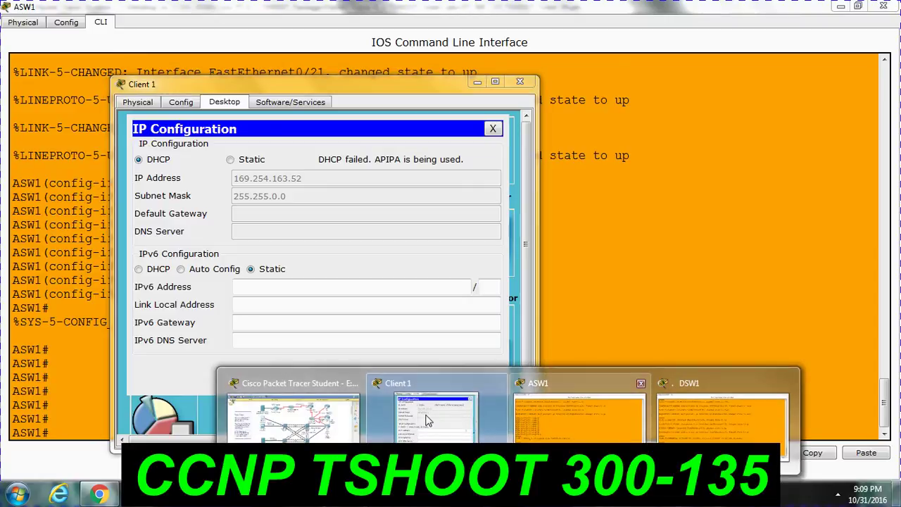
mouse_move(427, 421)
left_click(723, 420)
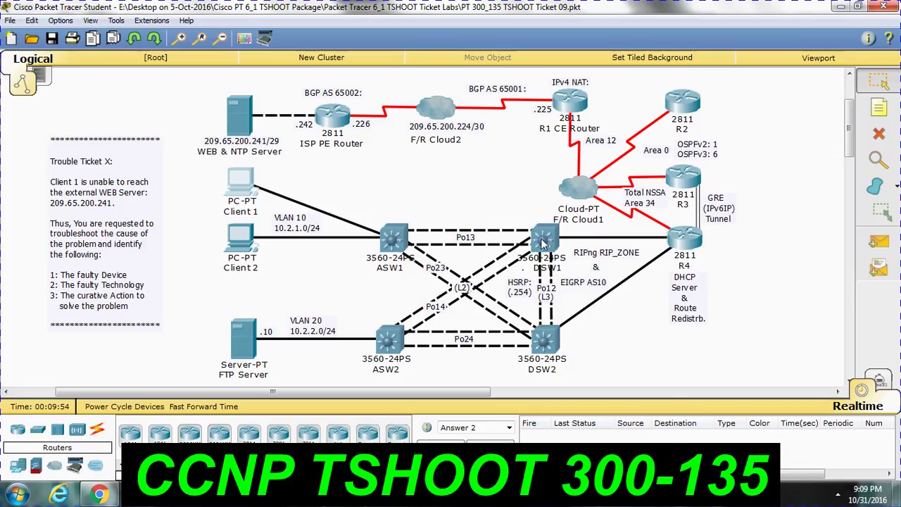
left_click(625, 84)
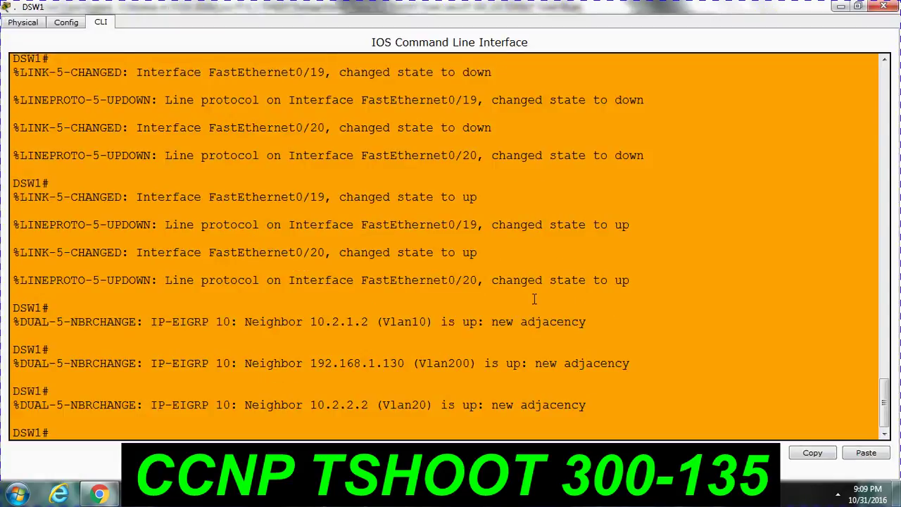
key("Return")
key("Return")
key("Return")
key("Return")
key("Return")
key("Return")
key("Return")
key("Return")
key("Return")
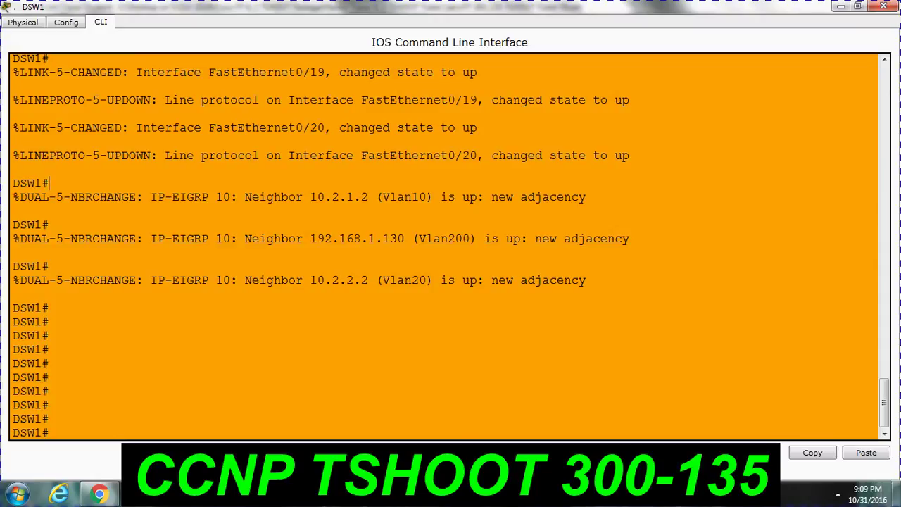
left_click_drag(345, 383, 345, 391)
left_click(508, 494)
On R4, enter enable and list DHCP leases with show ip dhcp binding.
left_click(307, 426)
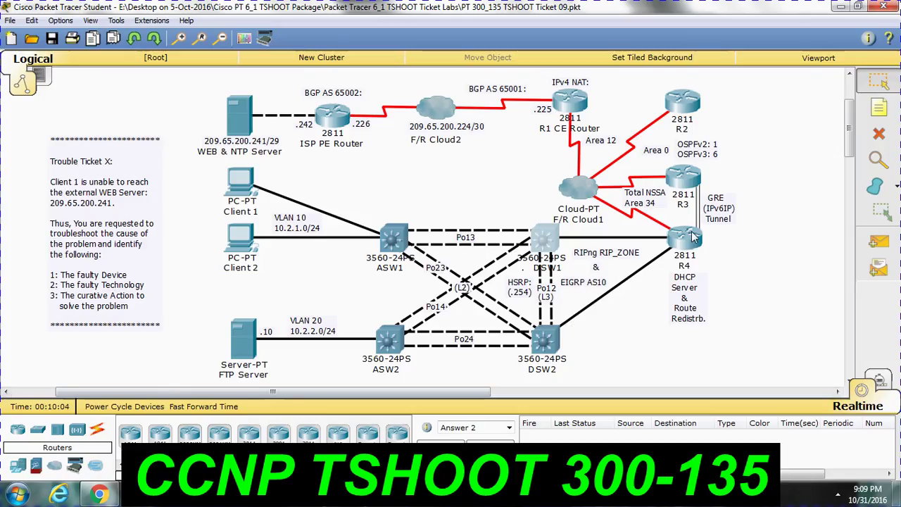
left_click(684, 241)
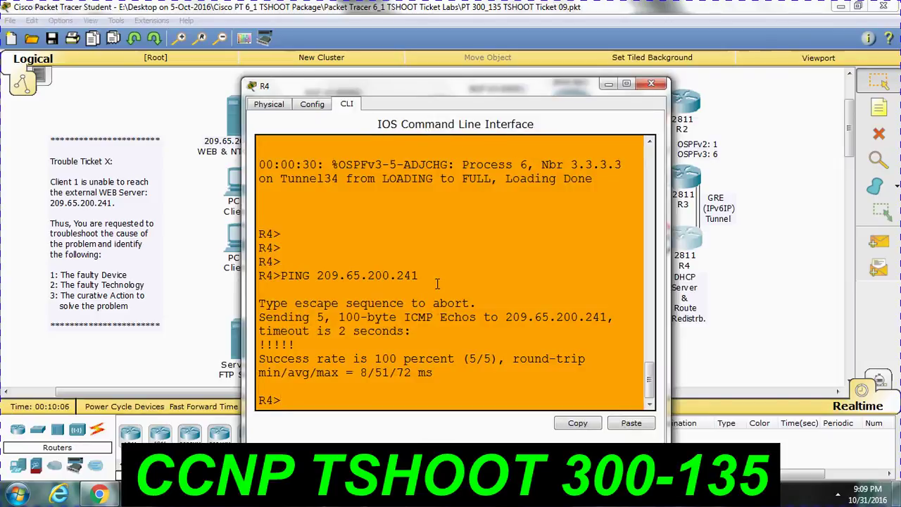
key("Return")
key("Return")
type("en")
key("Return")
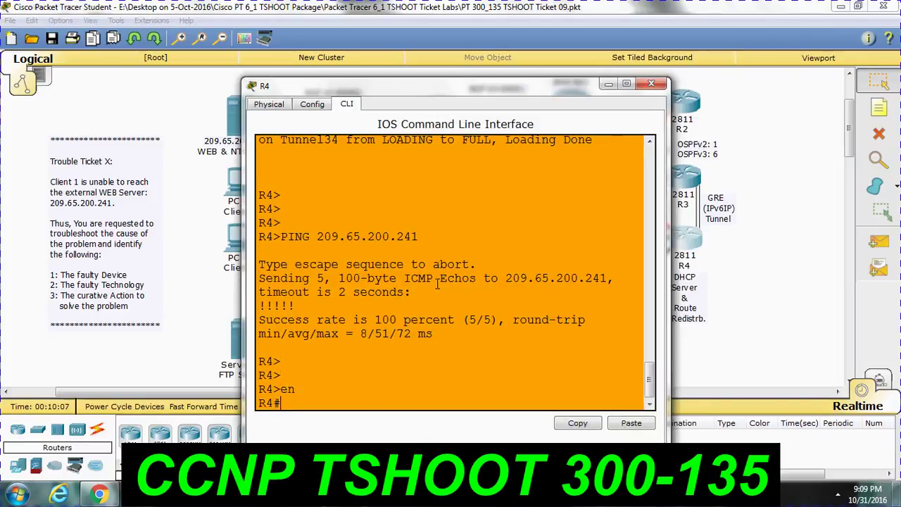
type("sh ip dhc")
key("Tab")
type("bin")
key("Tab")
key("Return")
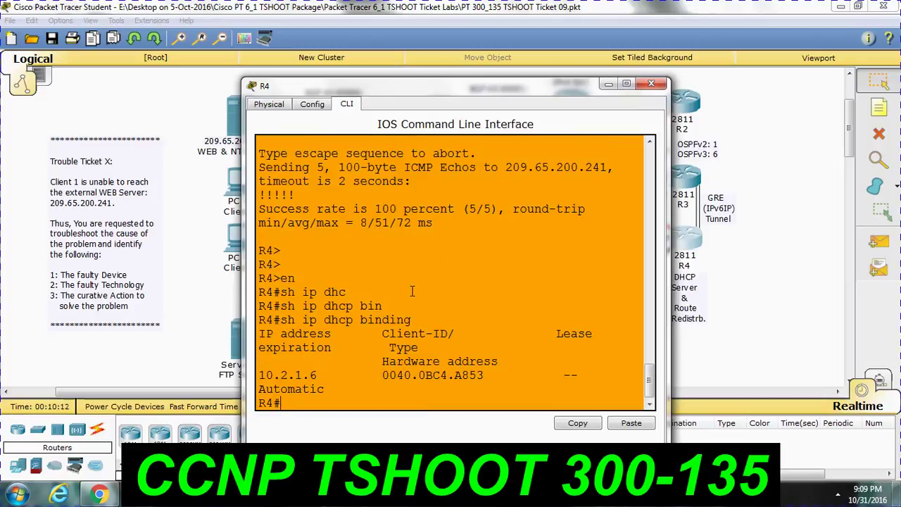
Maximize R4's console and rerun the binding list, showing the single lease 10.2.1.6.
left_click_drag(339, 374, 480, 375)
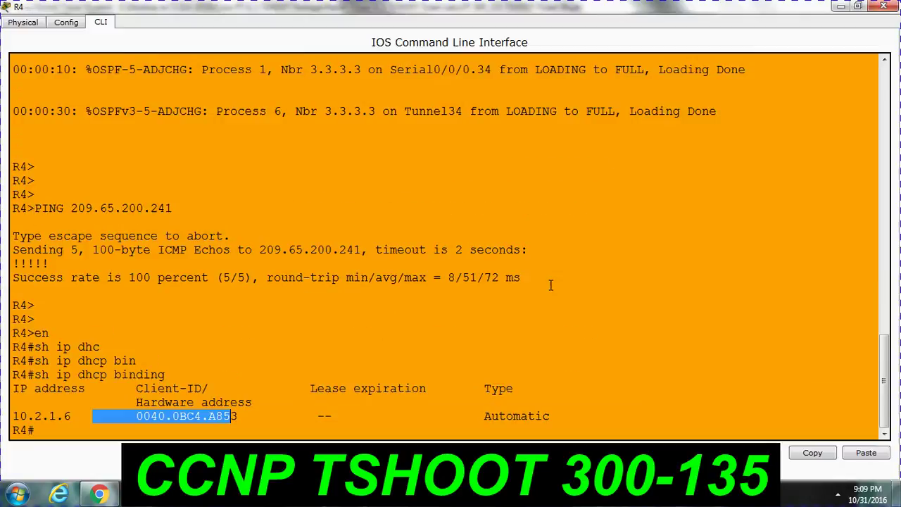
left_click(625, 84)
left_click(534, 291)
key("Up")
key("Return")
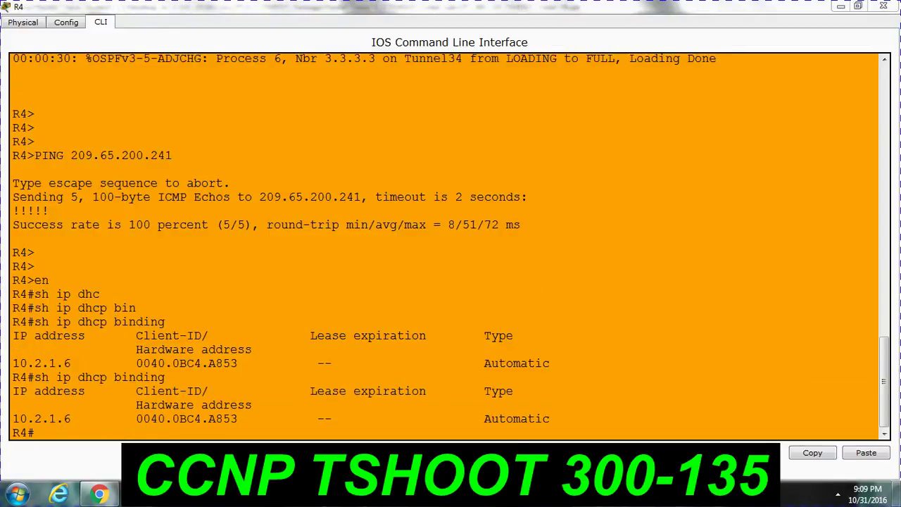
mouse_move(140, 492)
left_click(350, 422)
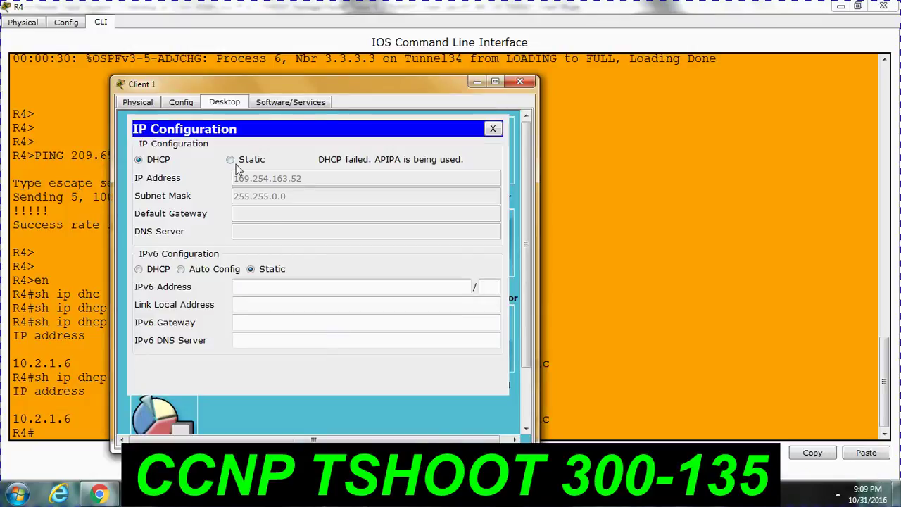
Toggle Client 1 from Static back to DHCP to re-request an address.
left_click(231, 159)
left_click(162, 160)
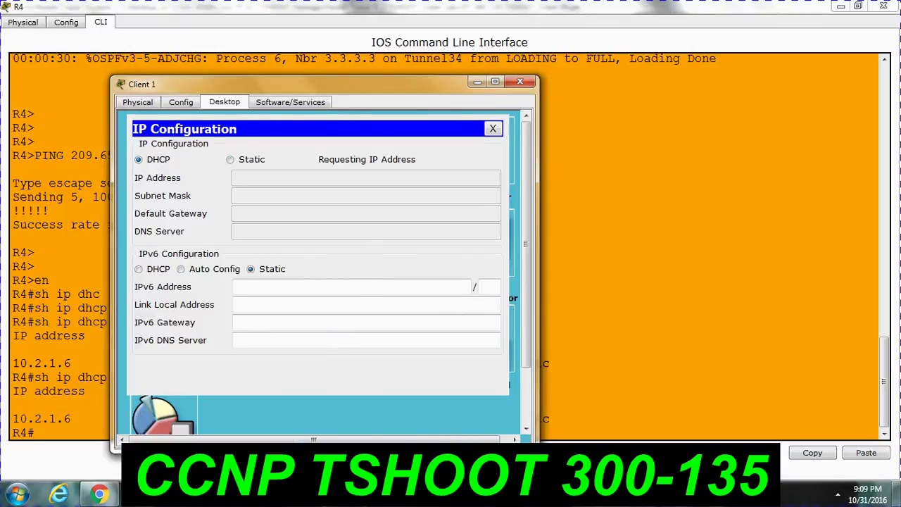
mouse_move(140, 492)
Check Client 2's IP Configuration: DHCP-assigned 10.2.1.6 with gateway 10.2.1.254.
left_click(264, 423)
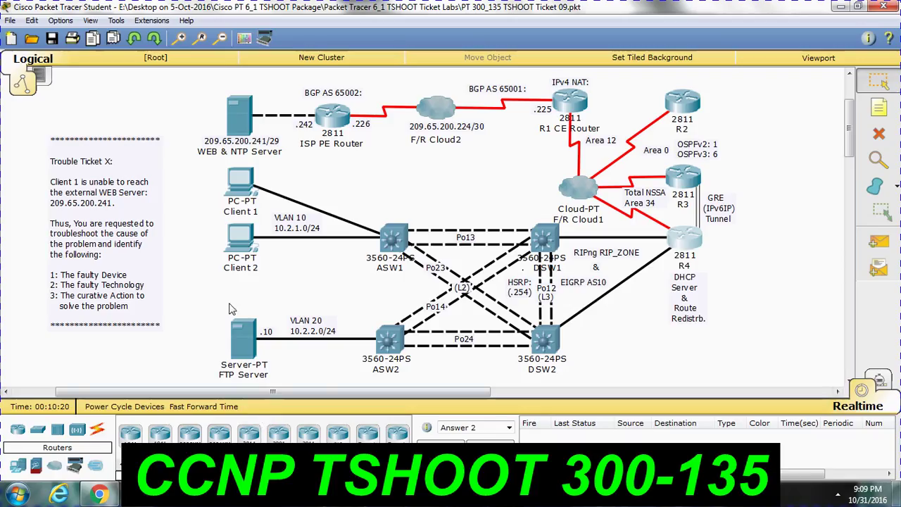
left_click(242, 242)
left_click(312, 106)
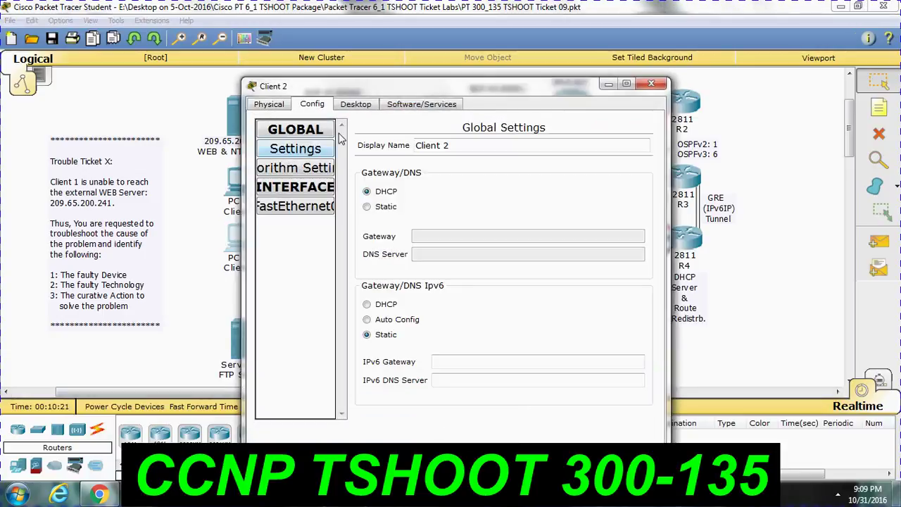
left_click(270, 107)
left_click(345, 105)
left_click(317, 105)
left_click(348, 106)
left_click(309, 169)
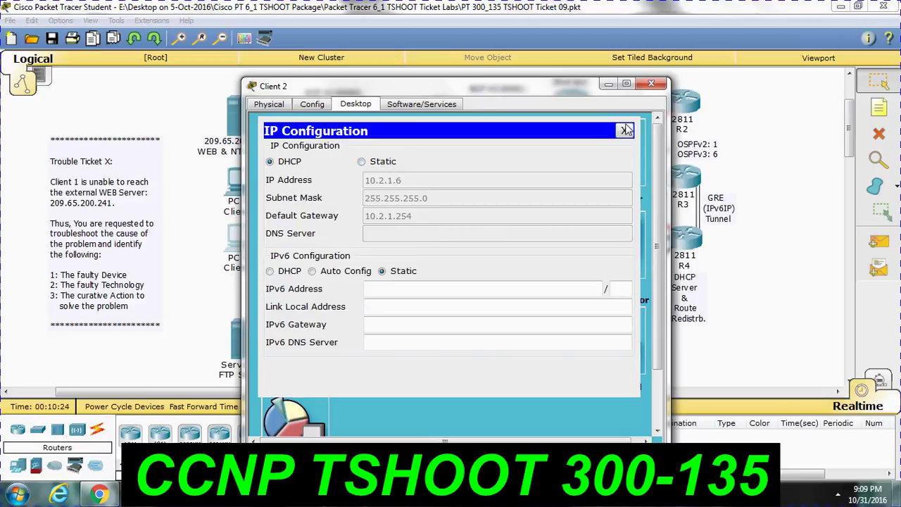
left_click(625, 130)
left_click(651, 84)
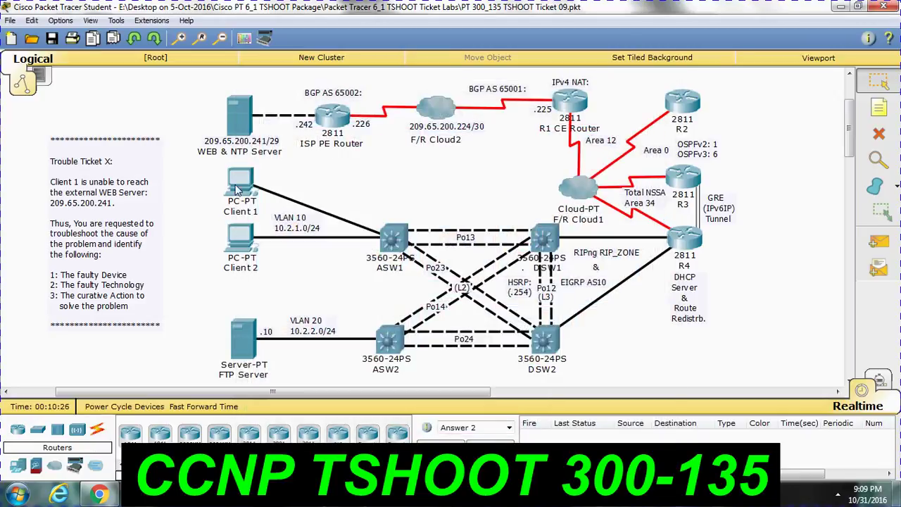
Reopen Client 1's IP settings and set Static then DHCP once more.
left_click(238, 189)
left_click(243, 160)
left_click(167, 160)
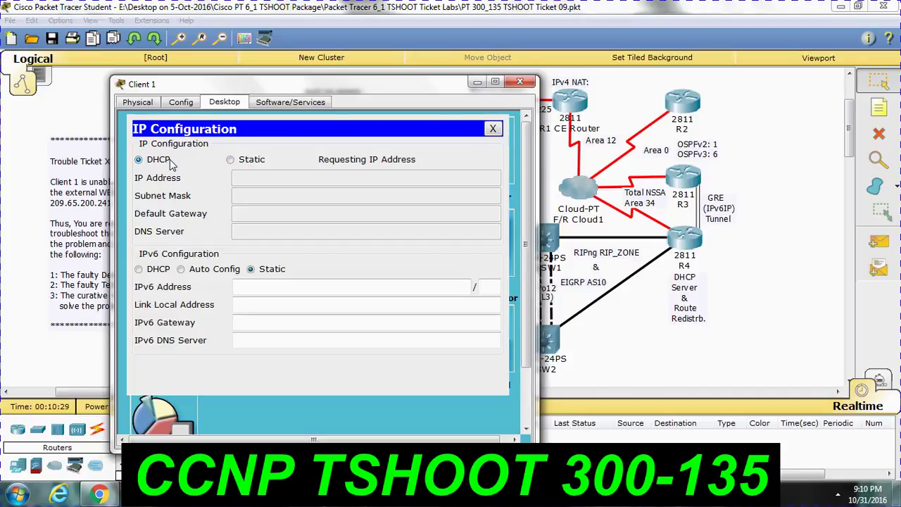
Toggle Client 1's IPv4 and IPv6 gateway settings, leaving the gateway on DHCP.
left_click(187, 107)
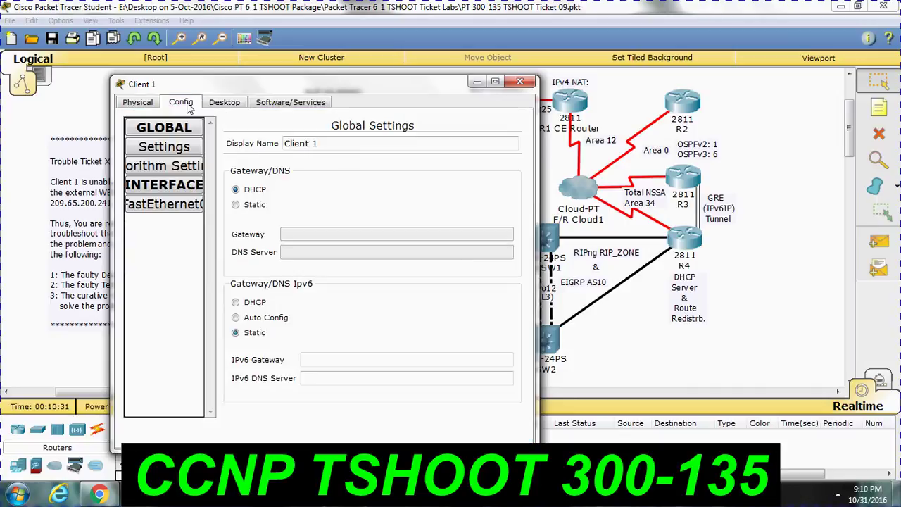
left_click(254, 206)
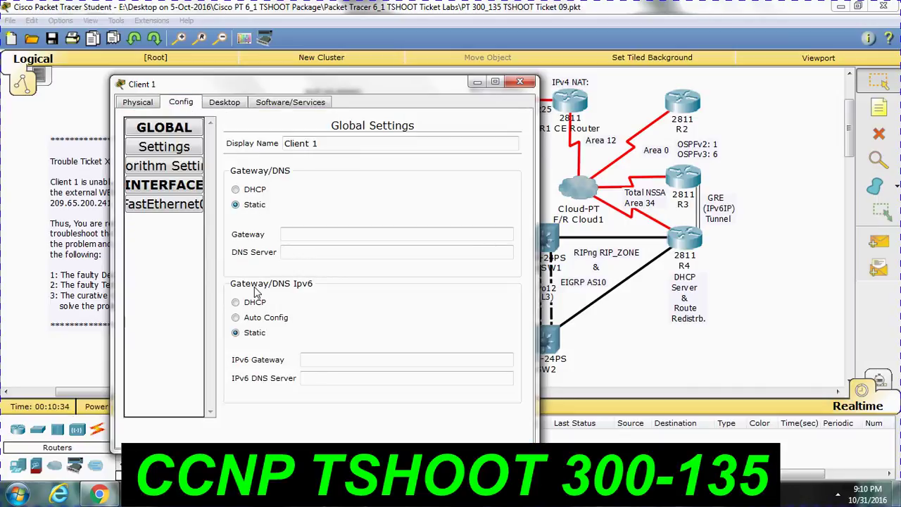
left_click(254, 303)
left_click(251, 331)
left_click(246, 188)
Browse Client 1's global, algorithm and interface settings, ending on FastEthernet0.
left_click(176, 204)
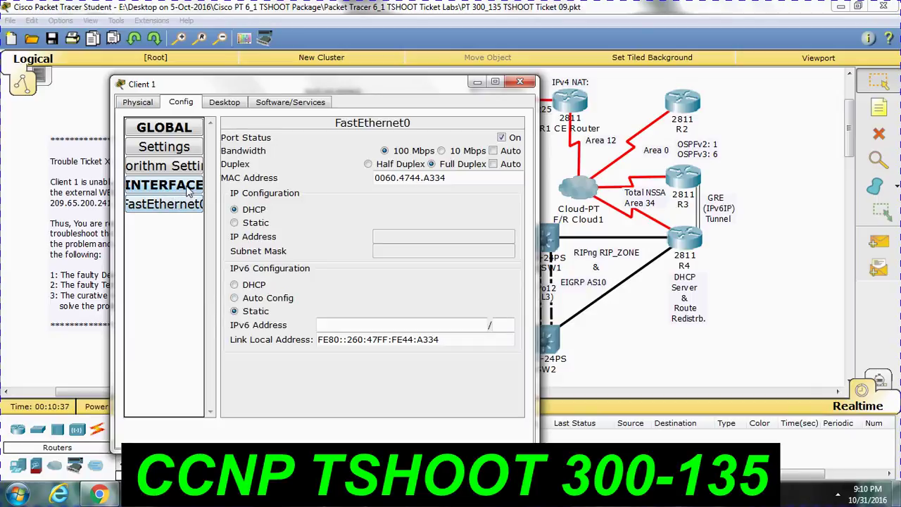
left_click(188, 188)
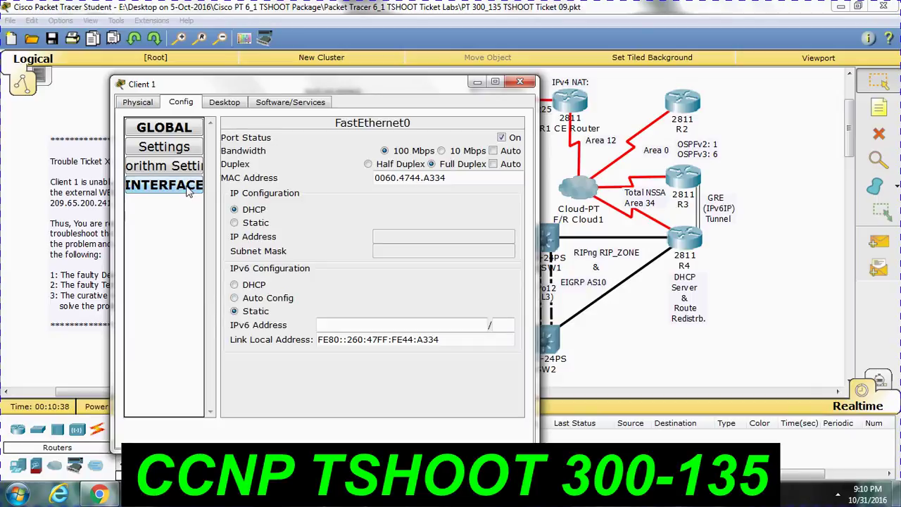
left_click(189, 169)
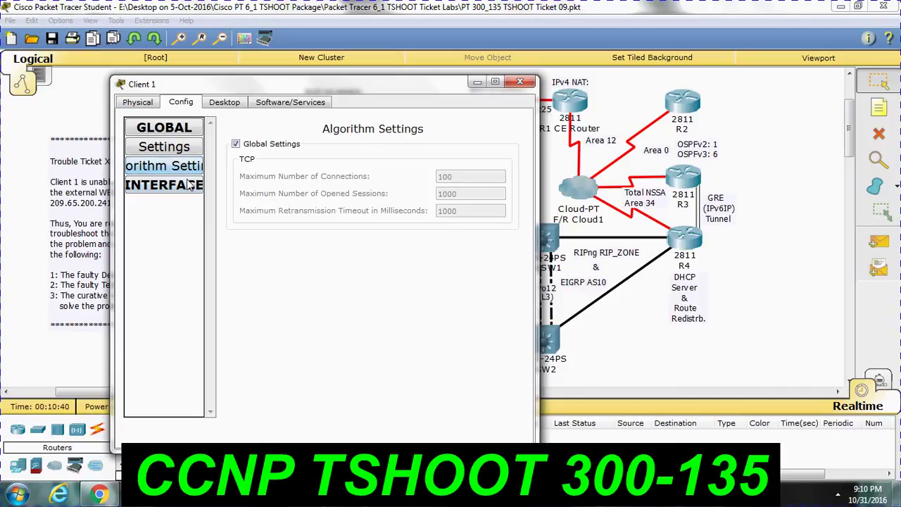
left_click(191, 187)
left_click(189, 187)
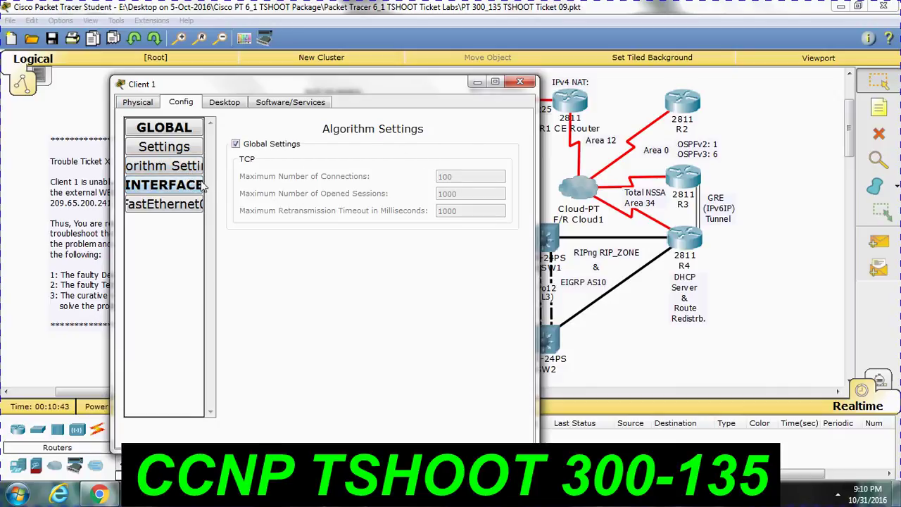
left_click(200, 186)
left_click(193, 147)
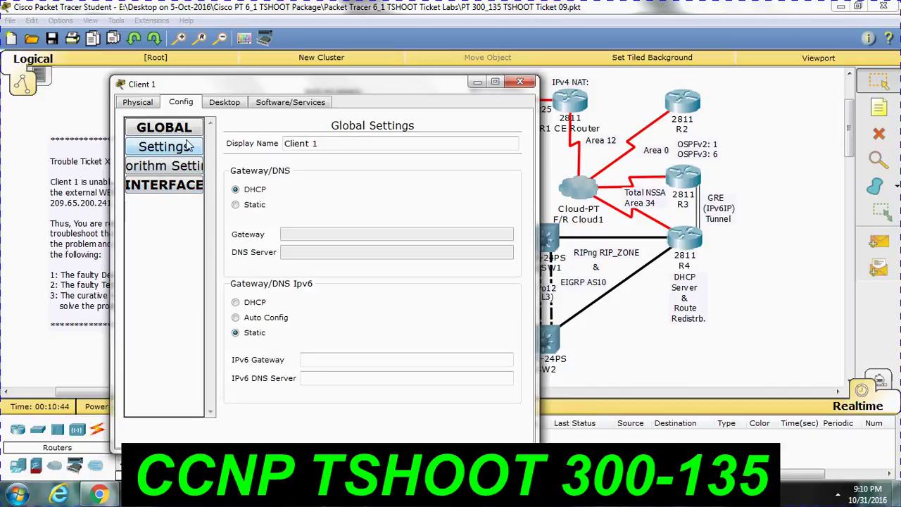
left_click(187, 130)
left_click(188, 147)
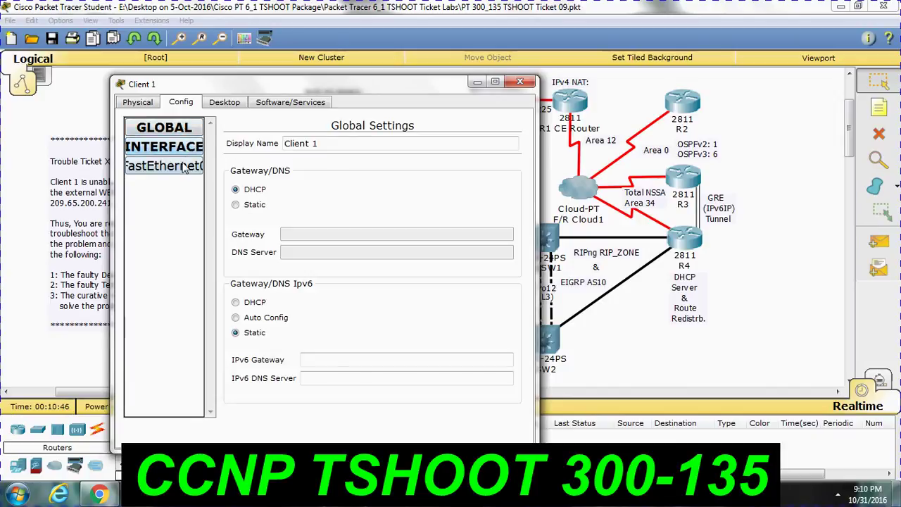
left_click(181, 167)
Set FastEthernet0 bandwidth and duplex to Auto.
left_click(501, 137)
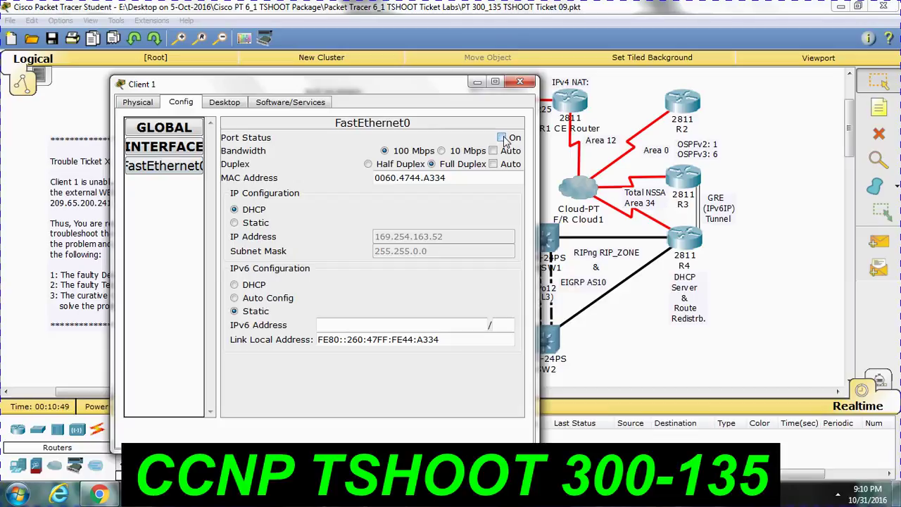
left_click(494, 151)
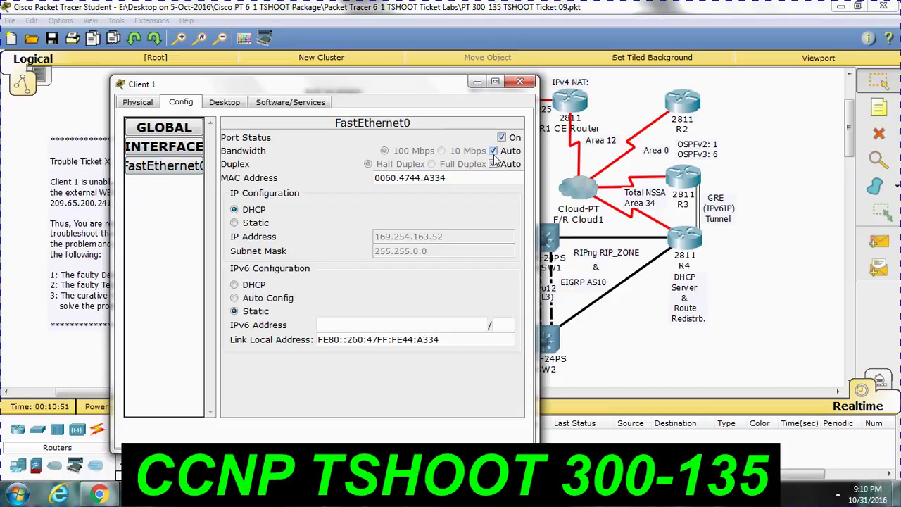
left_click(494, 164)
left_click(494, 164)
Re-request a DHCP address for Client 1 by switching IP Configuration to Static, then DHCP.
left_click(146, 103)
left_click(216, 106)
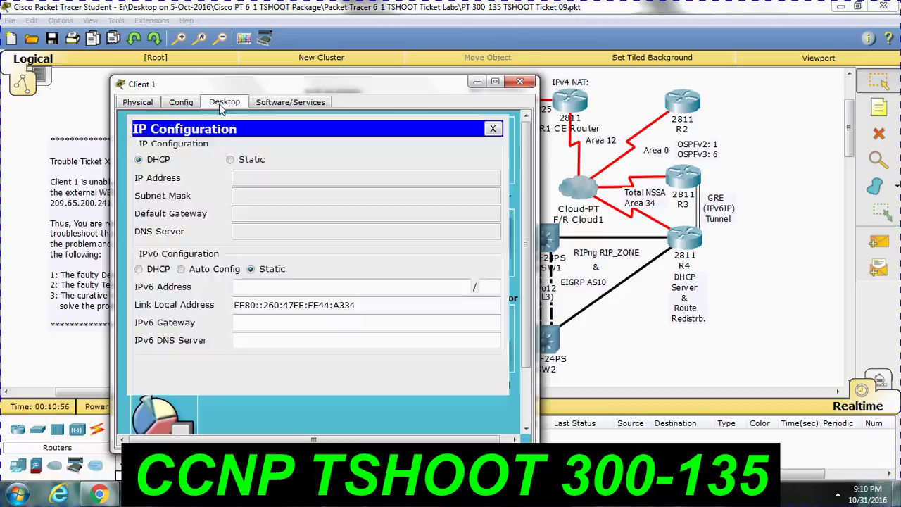
left_click(230, 160)
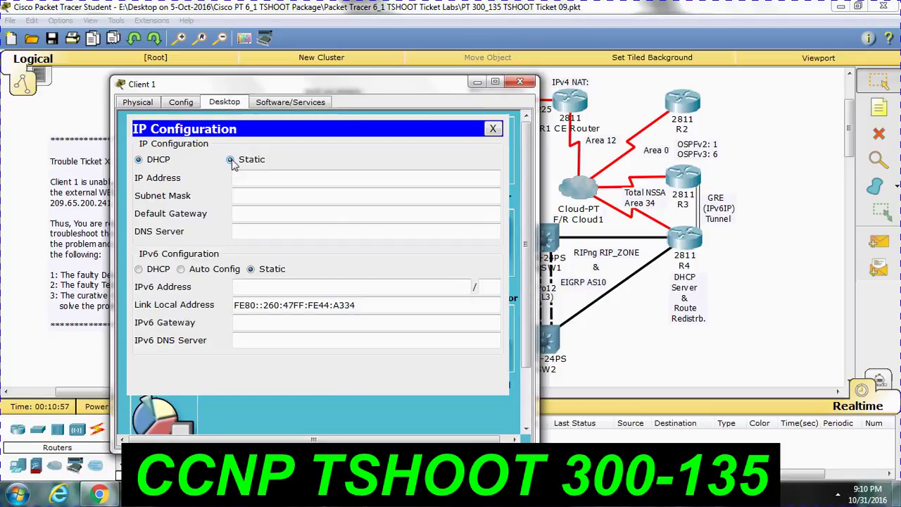
left_click(161, 165)
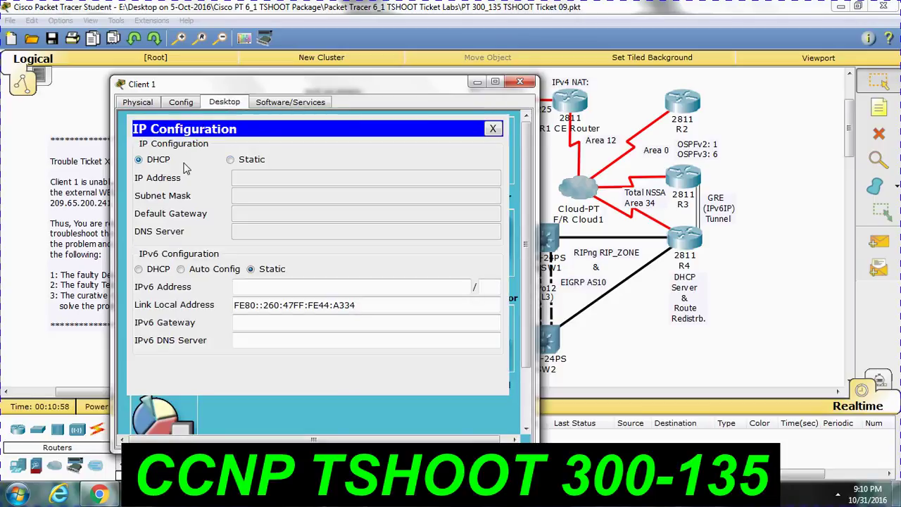
left_click(149, 105)
left_click(192, 105)
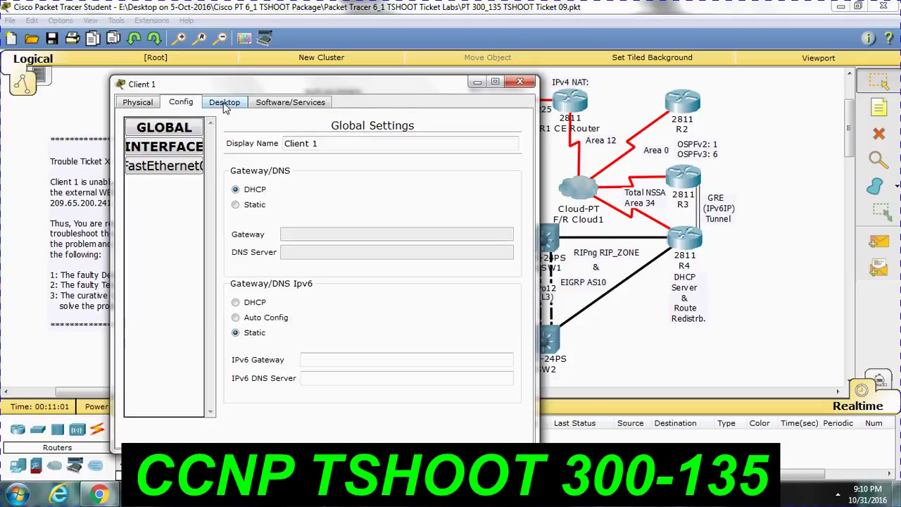
left_click(182, 166)
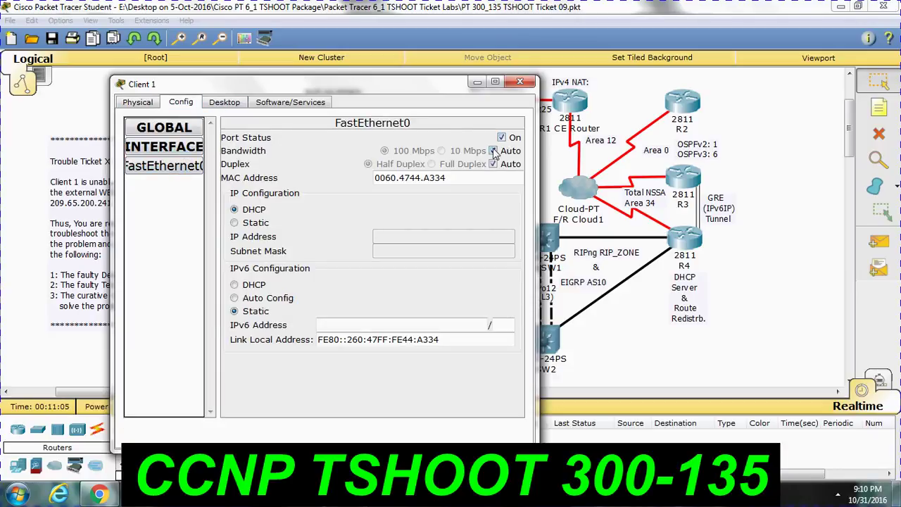
Retry DHCP on Client 1 a second time with another Static-to-DHCP switch.
left_click(139, 103)
left_click(185, 104)
left_click(222, 103)
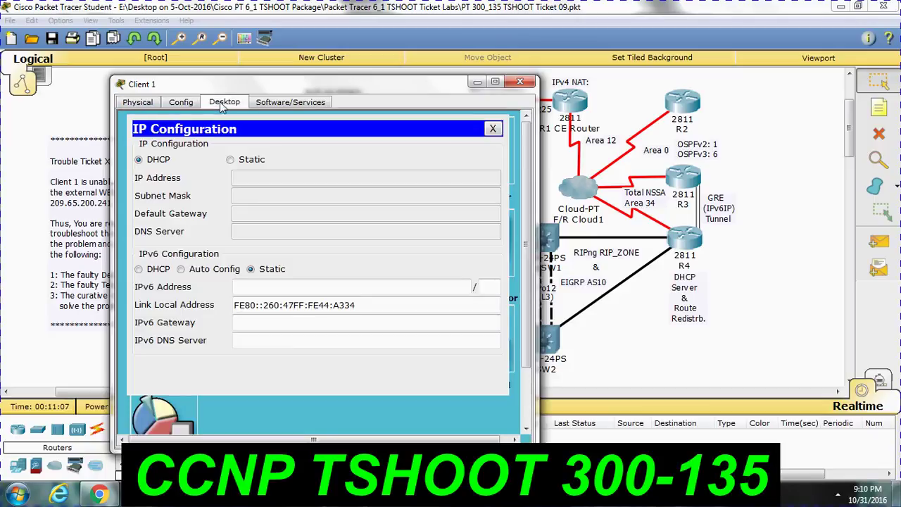
left_click(231, 161)
left_click(155, 163)
left_click(151, 104)
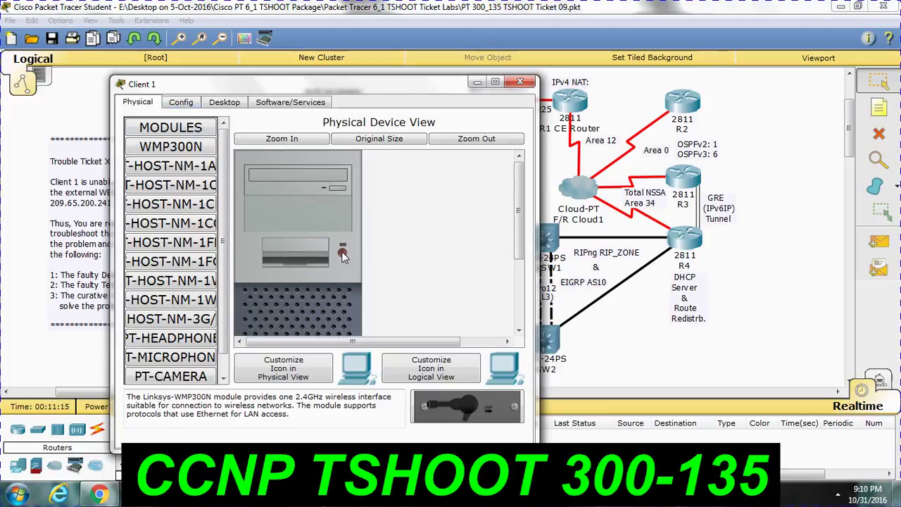
Bring up Client 1's command prompt with the earlier failed 10.2.1.254 ping.
left_click(180, 103)
left_click(221, 102)
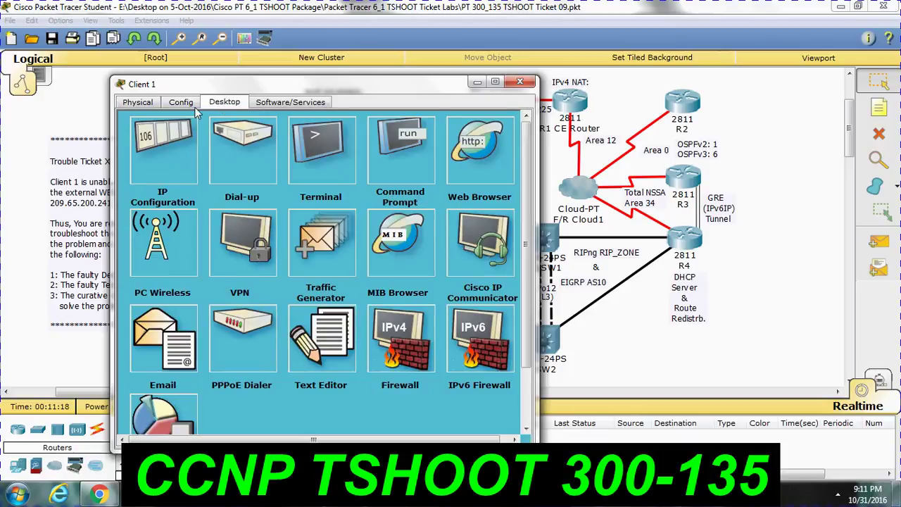
left_click(401, 158)
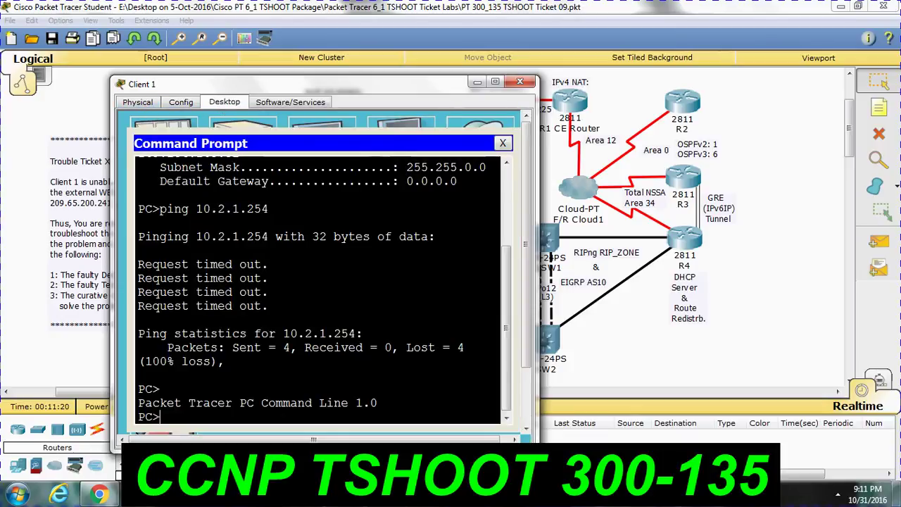
key("Return")
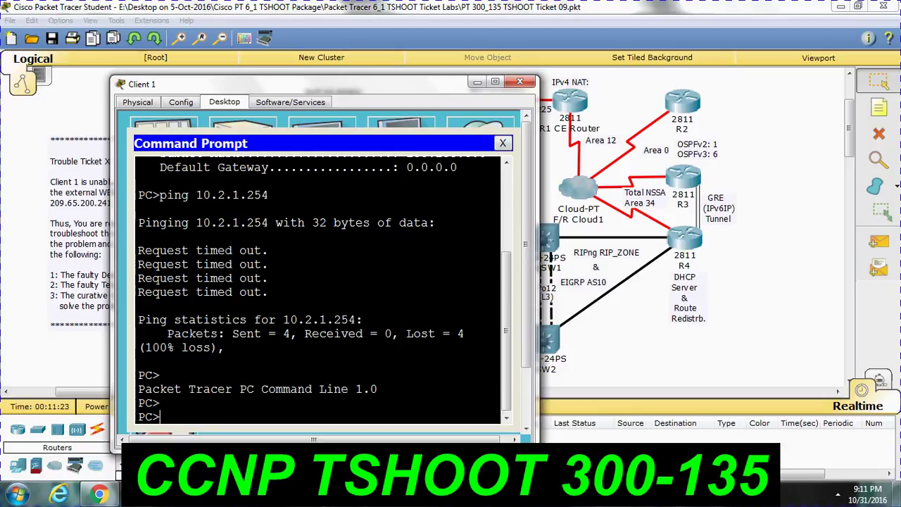
Turn off bandwidth and duplex auto-negotiation on Client 1's FastEthernet0.
left_click(139, 103)
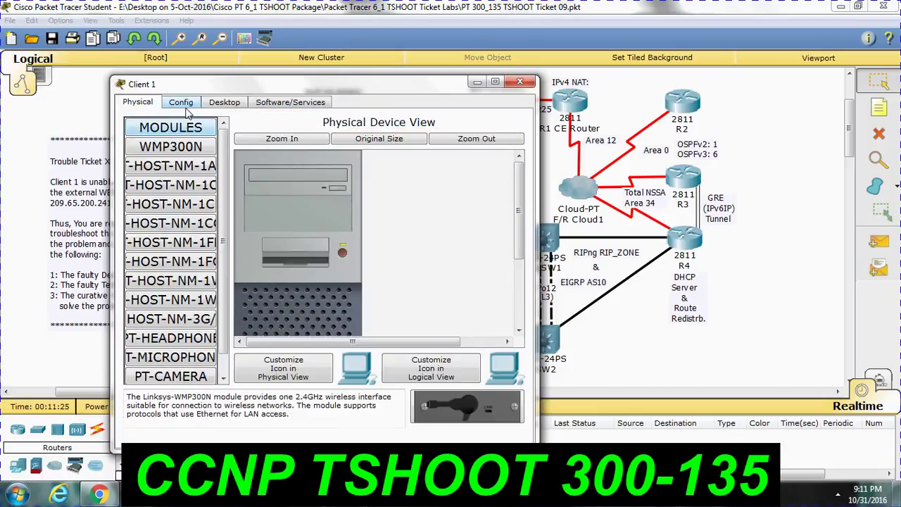
left_click(182, 103)
left_click(176, 167)
left_click(182, 149)
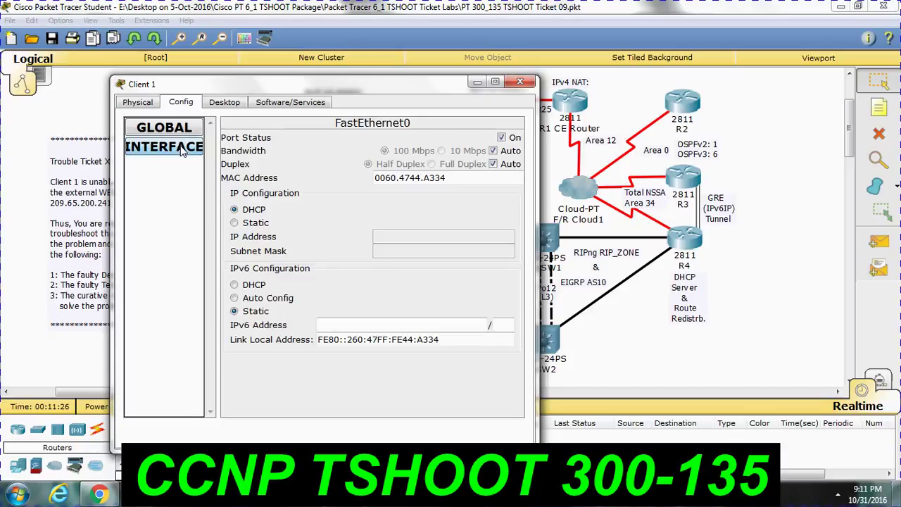
left_click(181, 149)
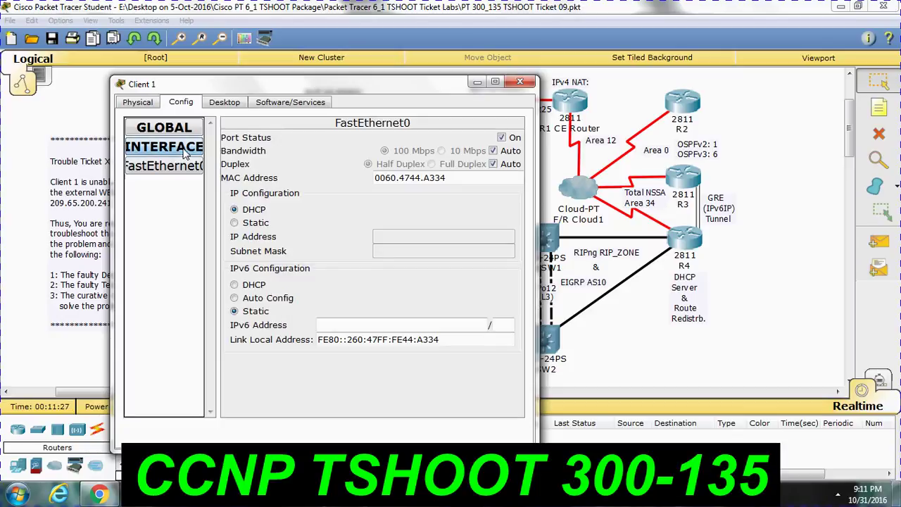
left_click(494, 151)
left_click(494, 164)
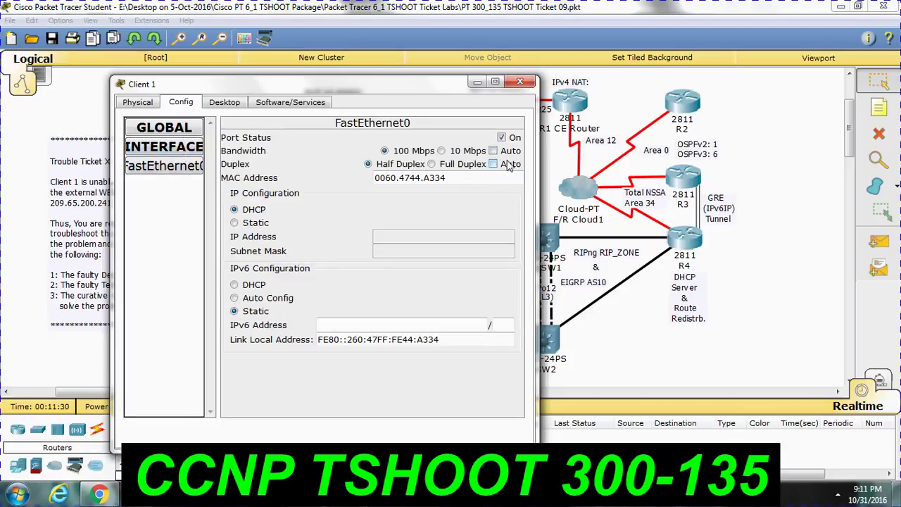
Retry DHCP on Client 1 by switching IPv4 to Static, then DHCP, and close Client 1.
left_click(140, 102)
left_click(189, 103)
left_click(236, 103)
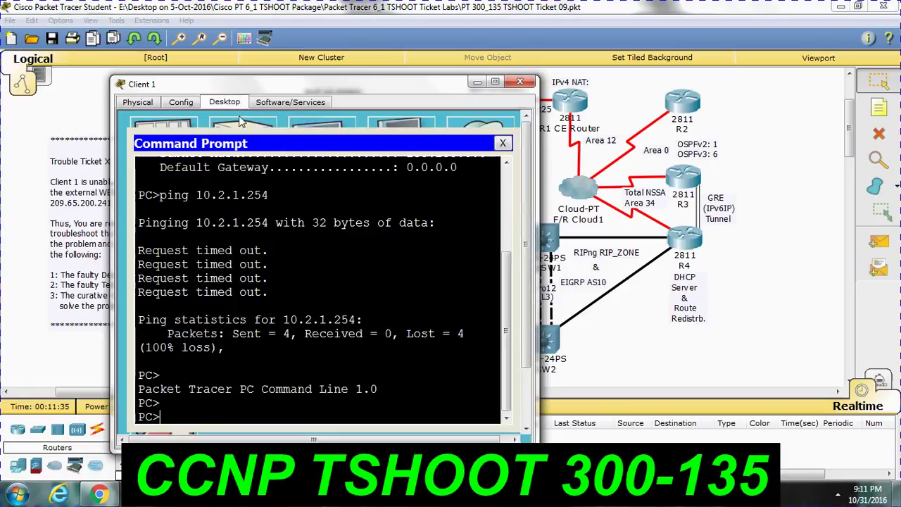
left_click(502, 144)
left_click(176, 151)
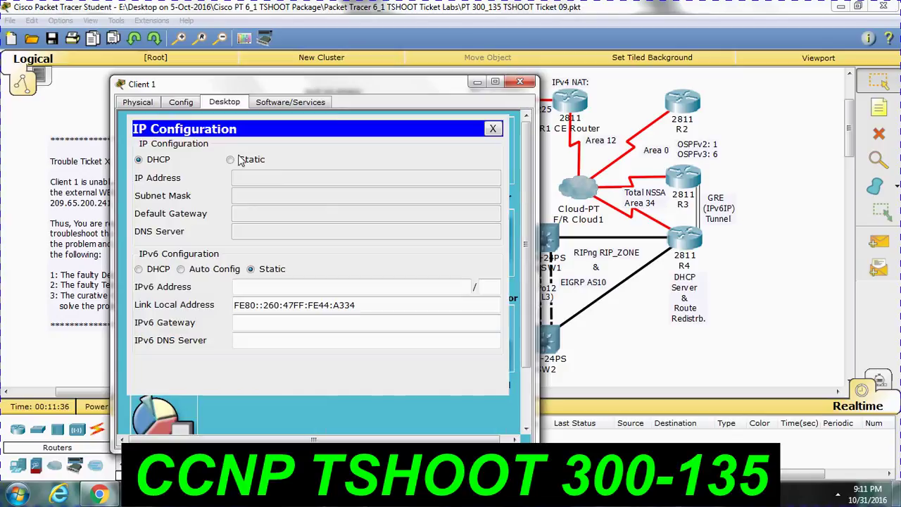
left_click(240, 161)
left_click(140, 160)
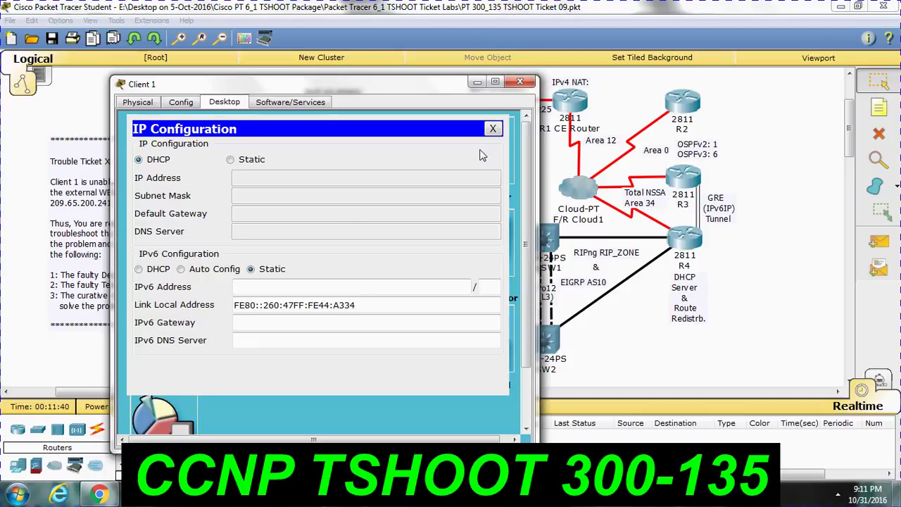
left_click(493, 129)
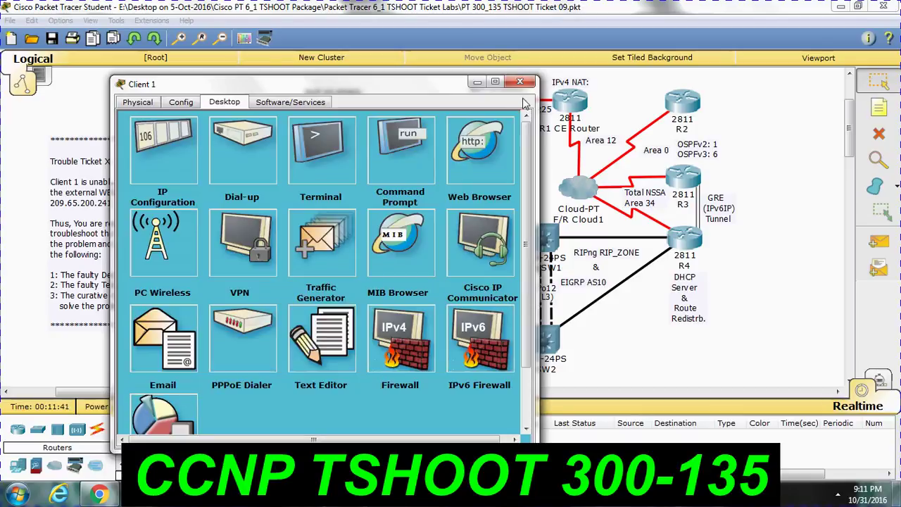
left_click(520, 83)
Check Client 2's DHCP address and ping the web server 209.65.200.241 successfully.
left_click(240, 237)
left_click(330, 154)
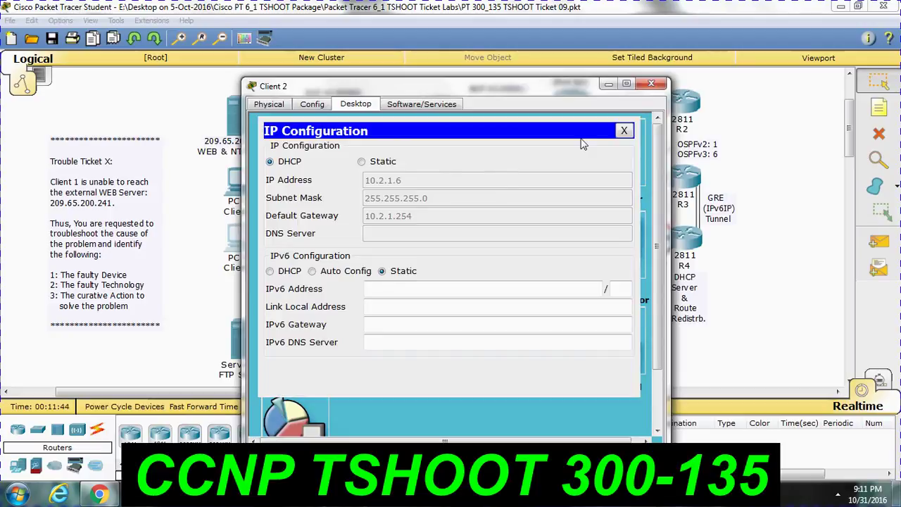
left_click(623, 131)
left_click(497, 185)
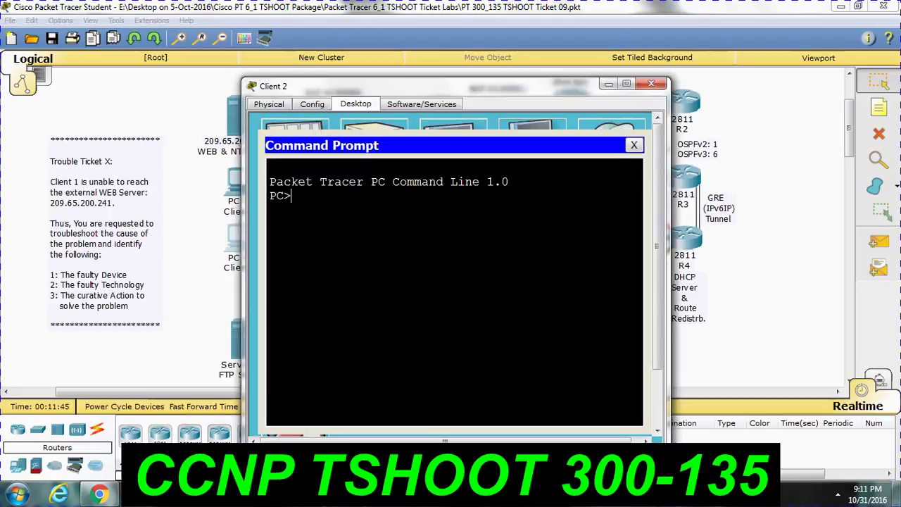
key("BackSpace")
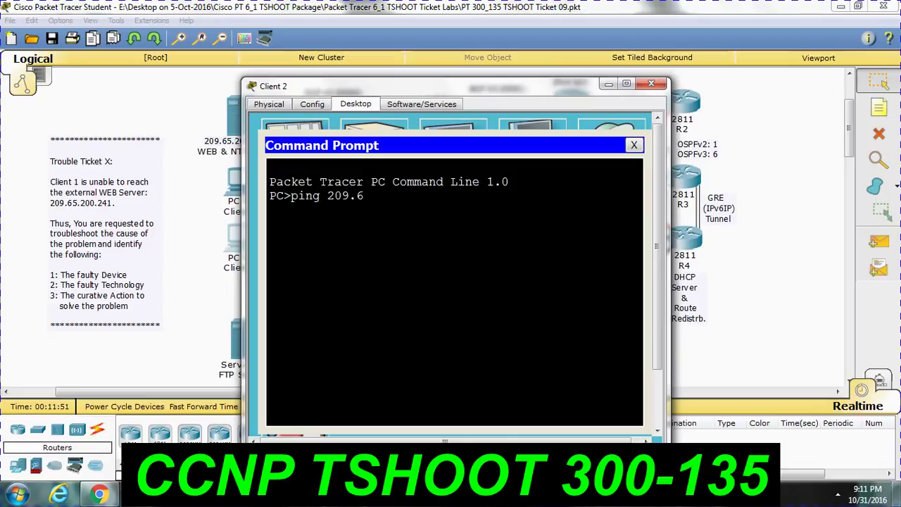
type("ing 209.65.200.24")
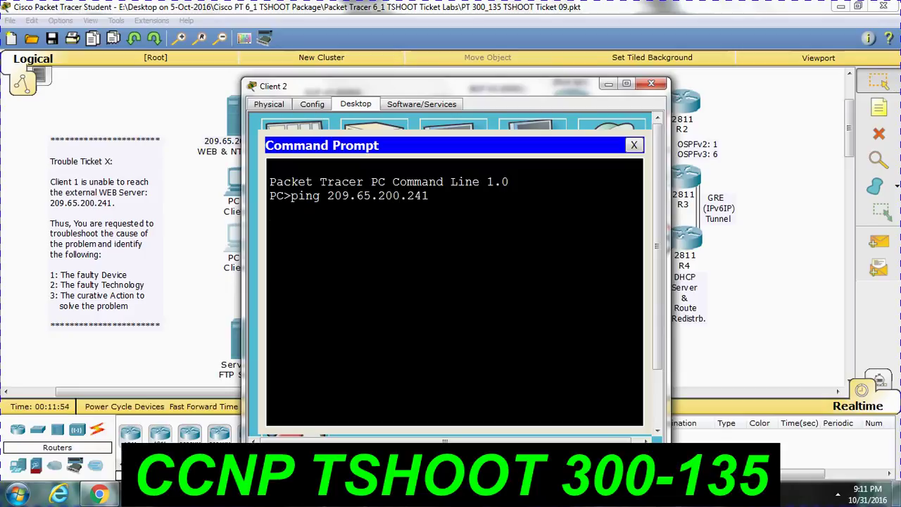
type("1")
key("Return")
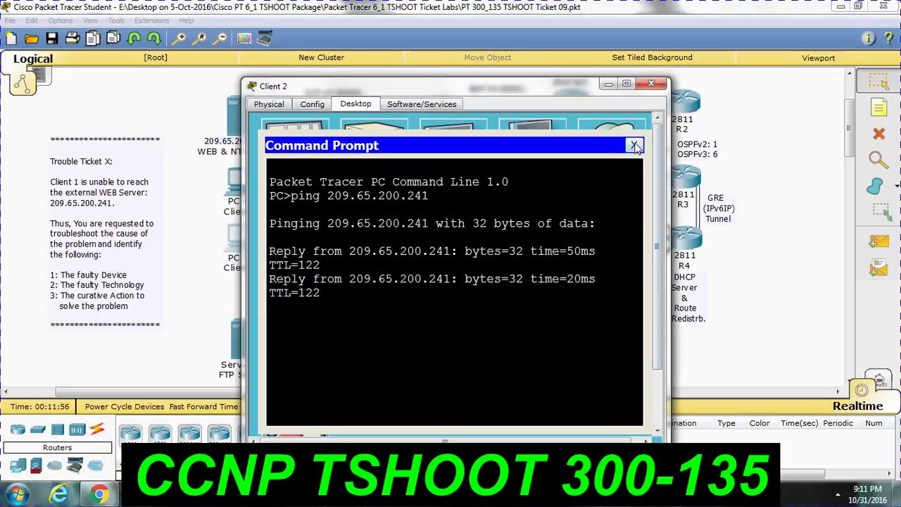
left_click(633, 145)
left_click(651, 84)
Switch Client 1's IPv4 addressing to Static and back to DHCP.
left_click(240, 182)
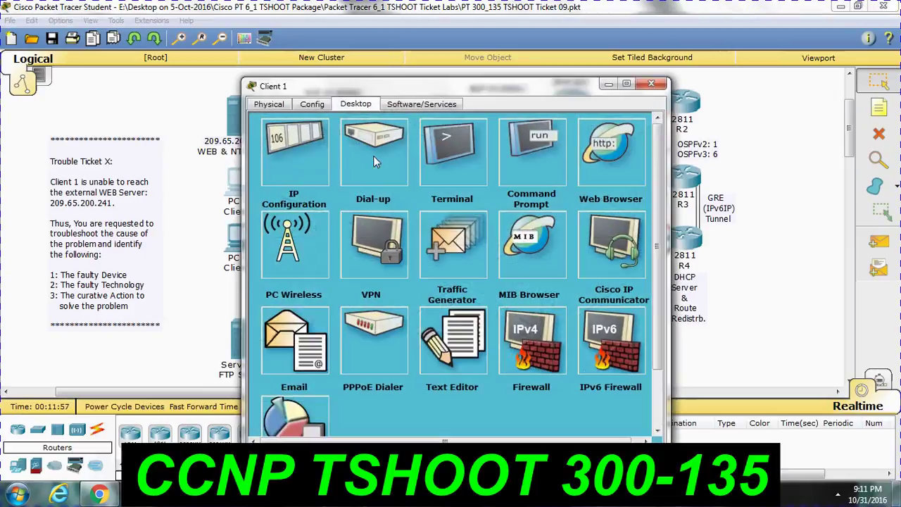
left_click(296, 145)
left_click(384, 163)
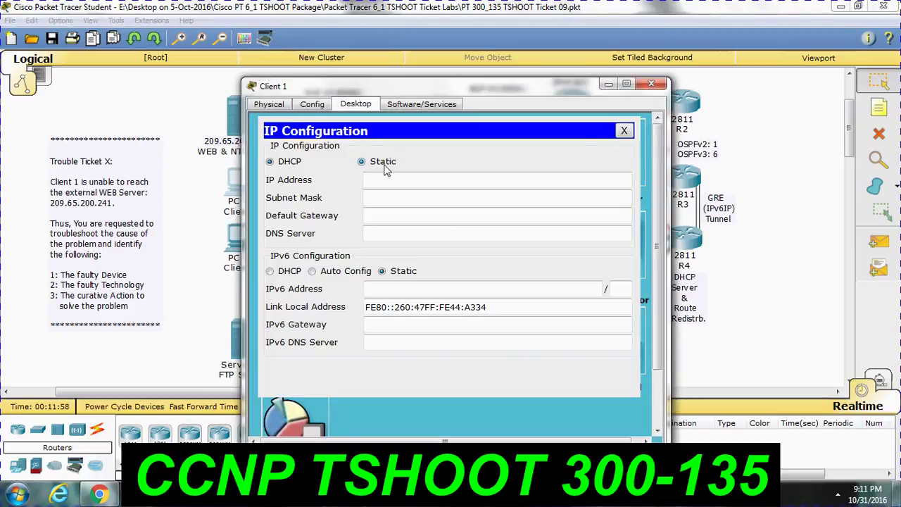
left_click(294, 161)
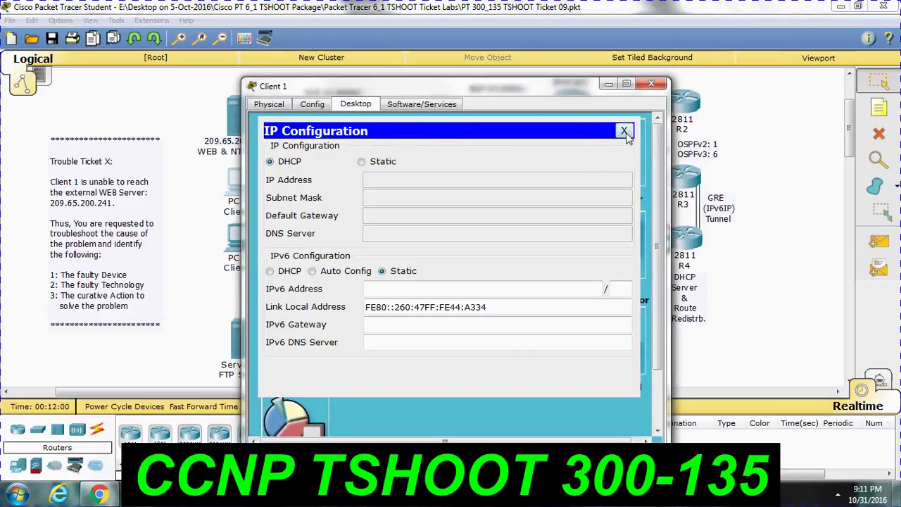
left_click(623, 131)
Review Client 1's terminal, physical, global and algorithm settings, keeping the gateway on DHCP.
left_click(444, 166)
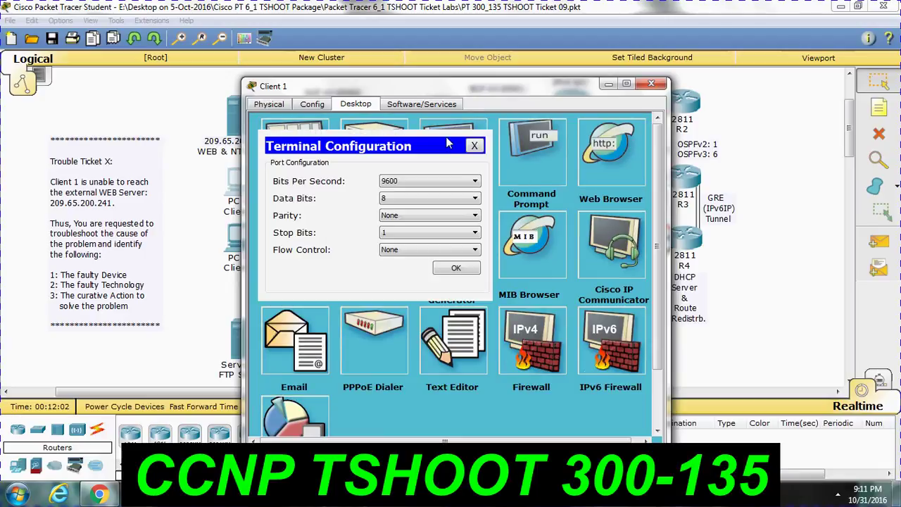
left_click(270, 104)
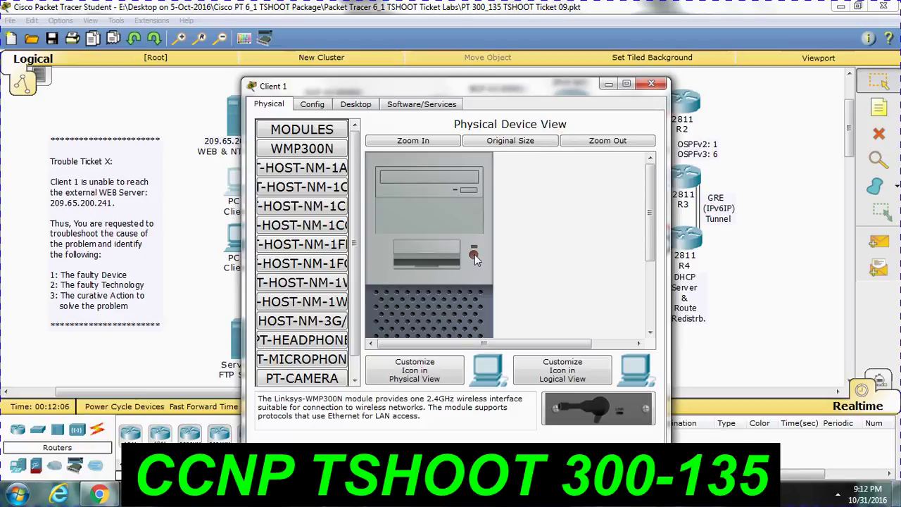
left_click(316, 107)
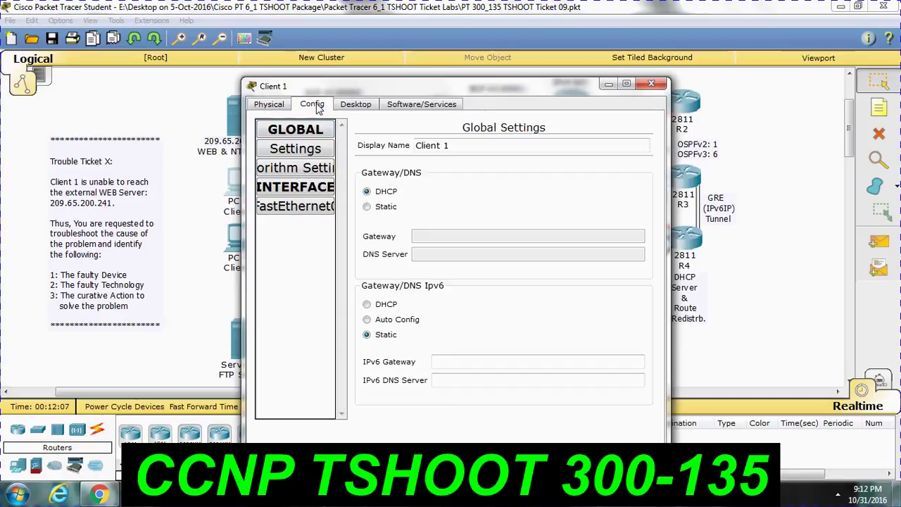
left_click(372, 206)
left_click(373, 192)
left_click(307, 195)
left_click(307, 195)
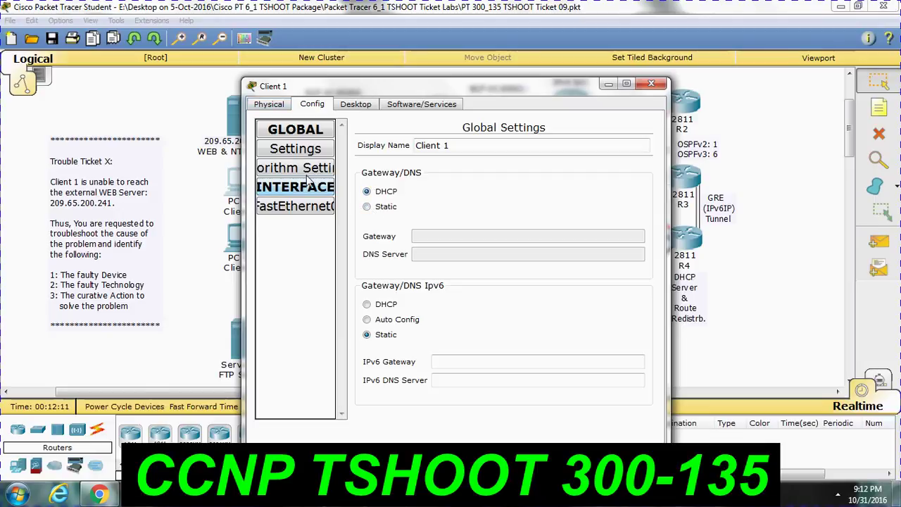
left_click(311, 168)
left_click(310, 151)
left_click(313, 133)
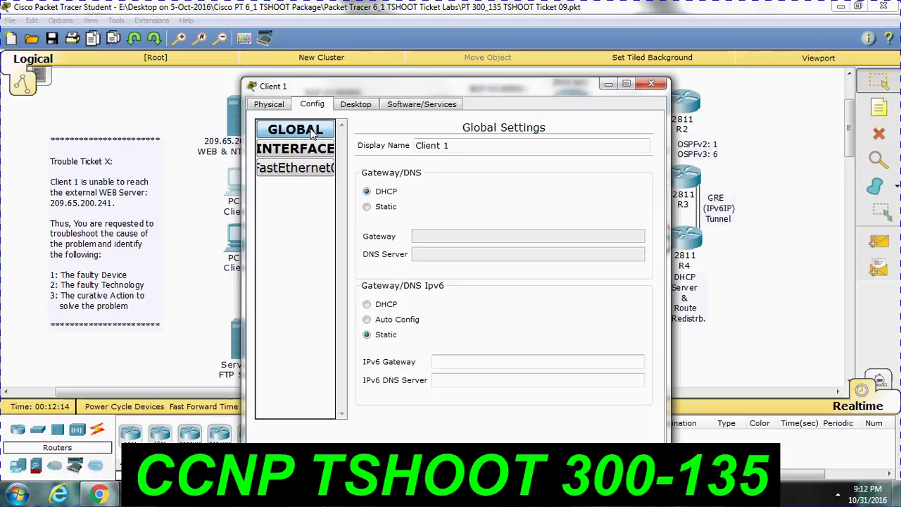
Leave Client 1's IPv4 addressing set to Static with empty fields.
left_click(281, 104)
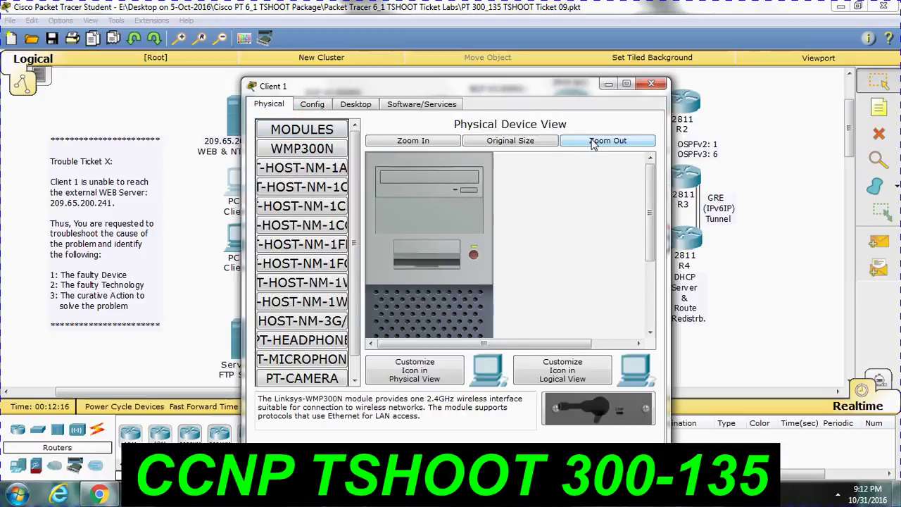
left_click(367, 107)
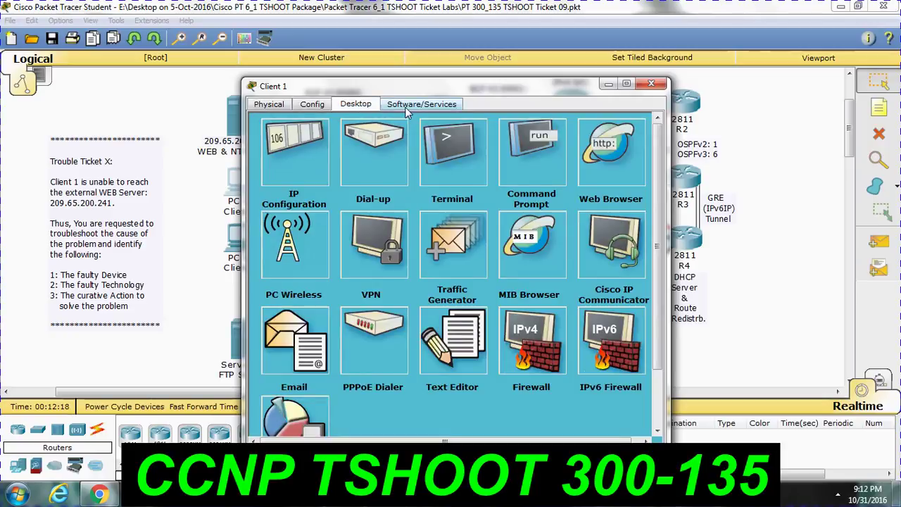
left_click(295, 139)
left_click(369, 164)
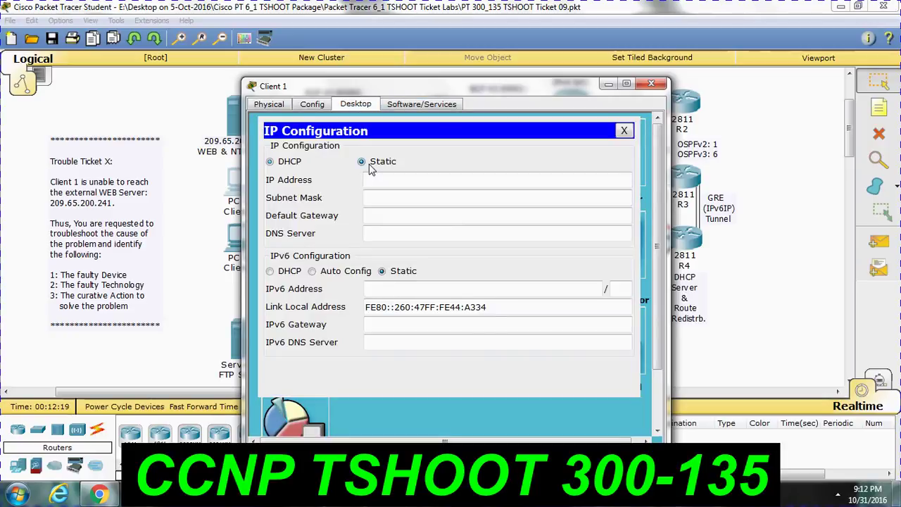
left_click(624, 131)
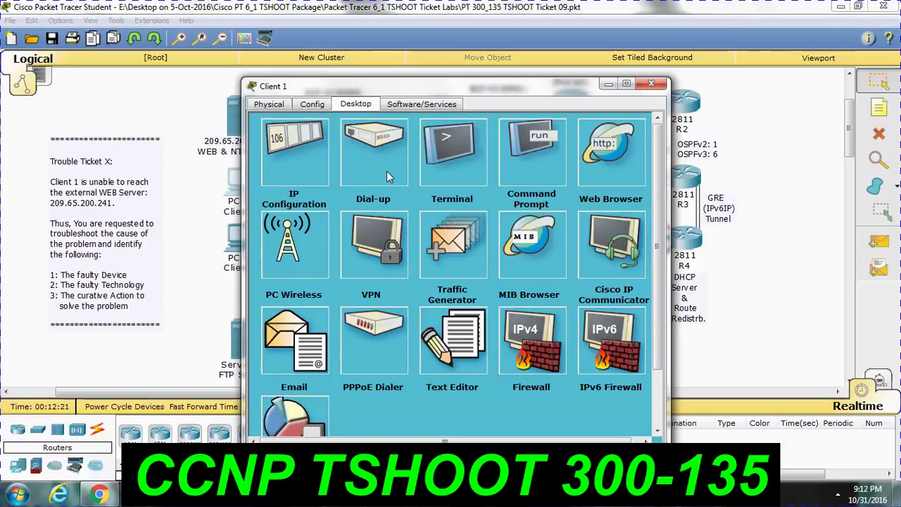
Run ipconfig on Client 1, switch its IPv4 back to DHCP, and close Client 1.
left_click(511, 150)
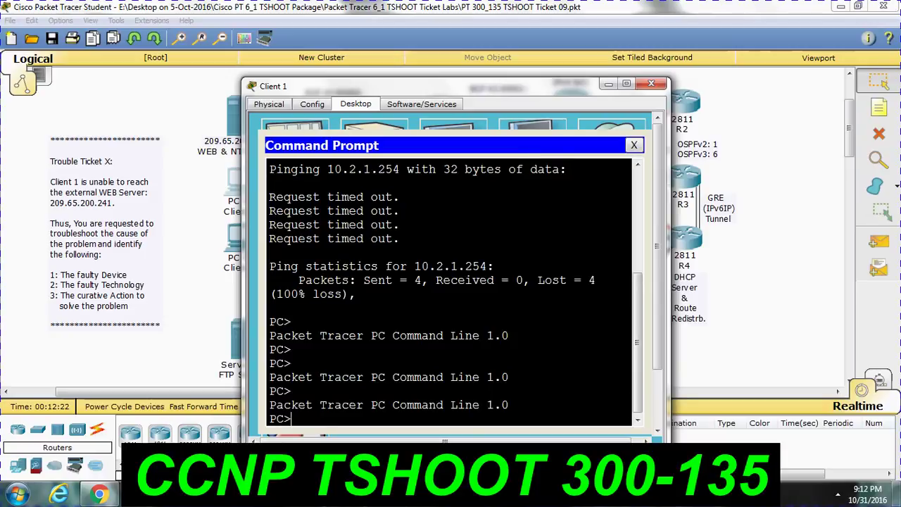
type("ipconf")
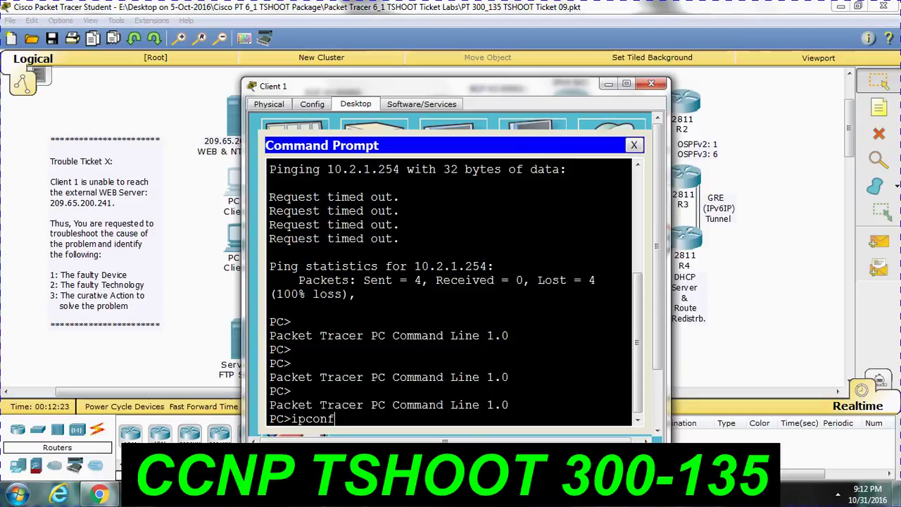
type("ig")
key("Return")
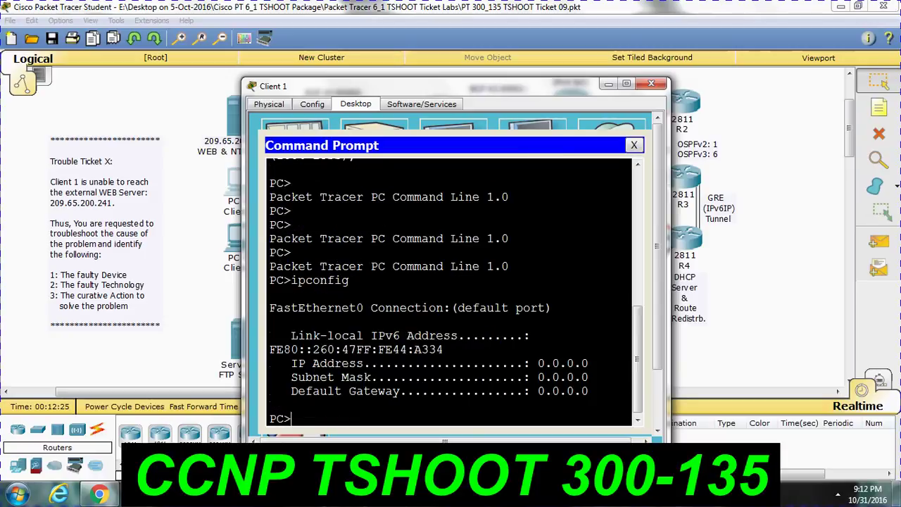
left_click(633, 145)
left_click(295, 152)
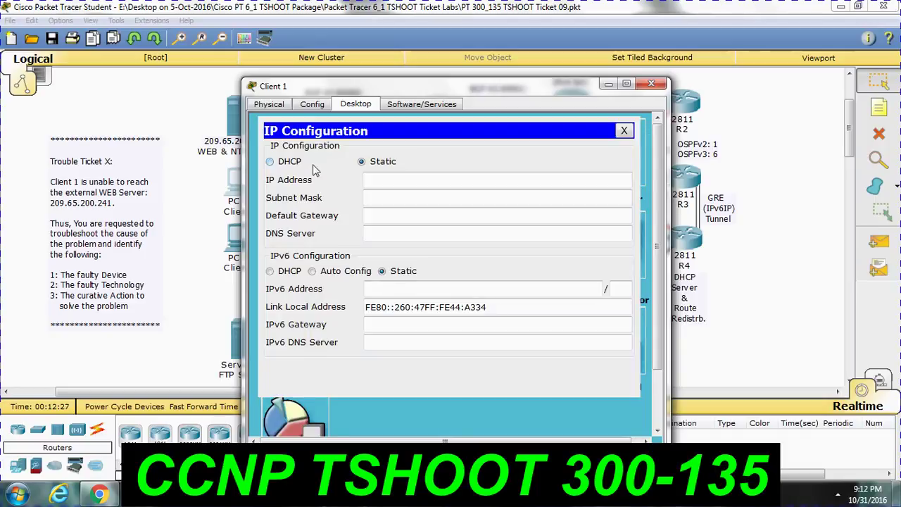
left_click(290, 163)
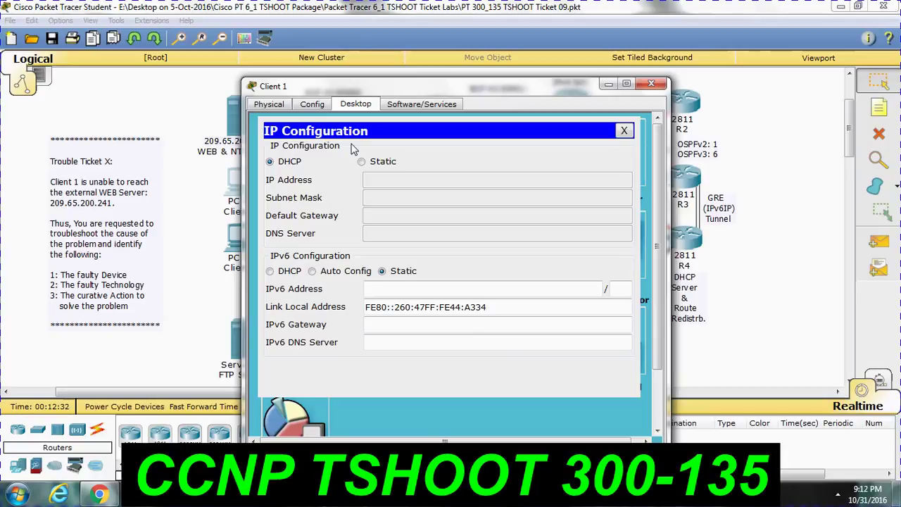
left_click(278, 104)
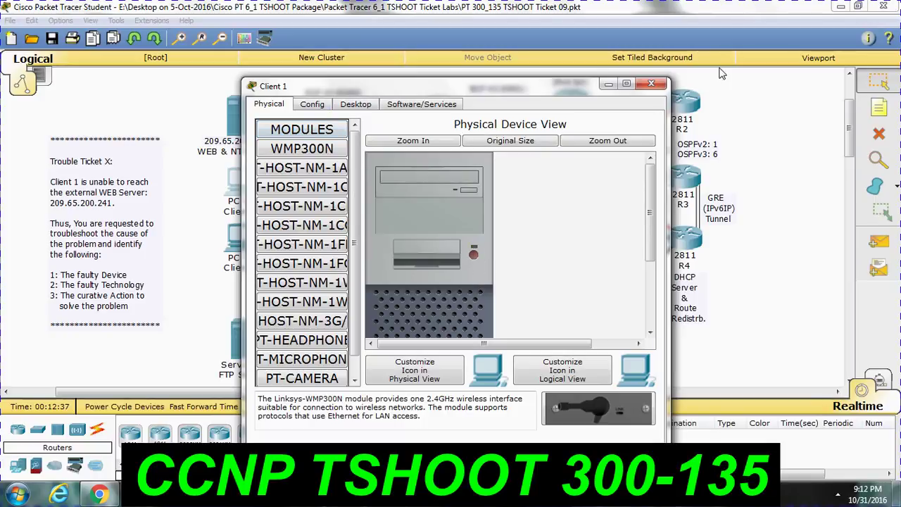
left_click(661, 84)
Read Client 2's IP Configuration: DHCP address 10.2.1.6, gateway 10.2.1.254.
left_click(238, 243)
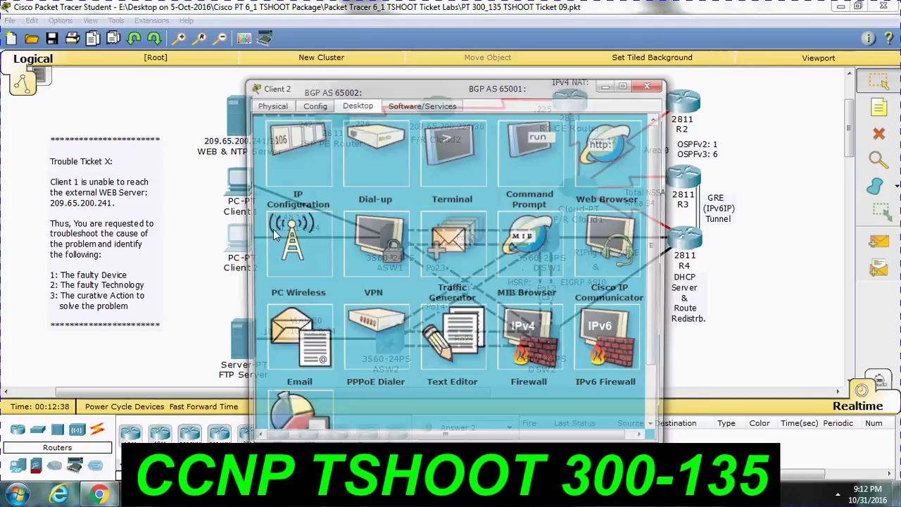
left_click(320, 165)
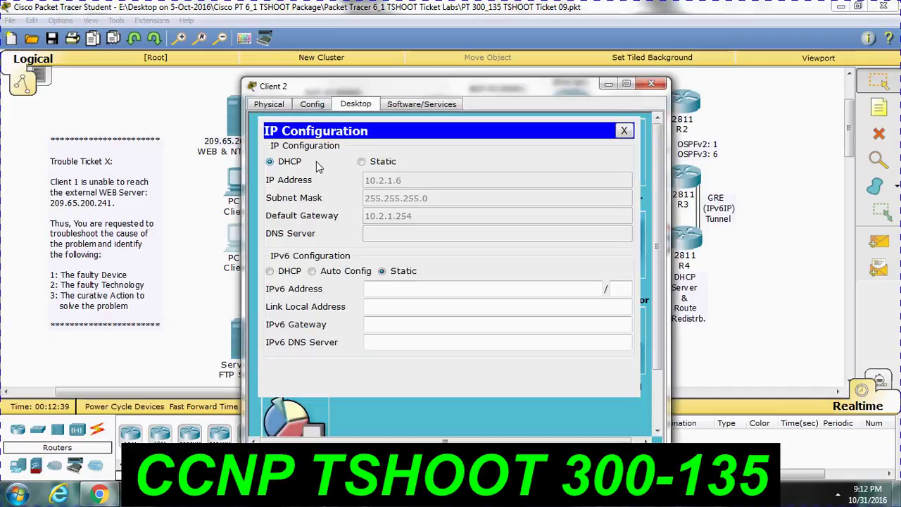
left_click(624, 130)
left_click(277, 104)
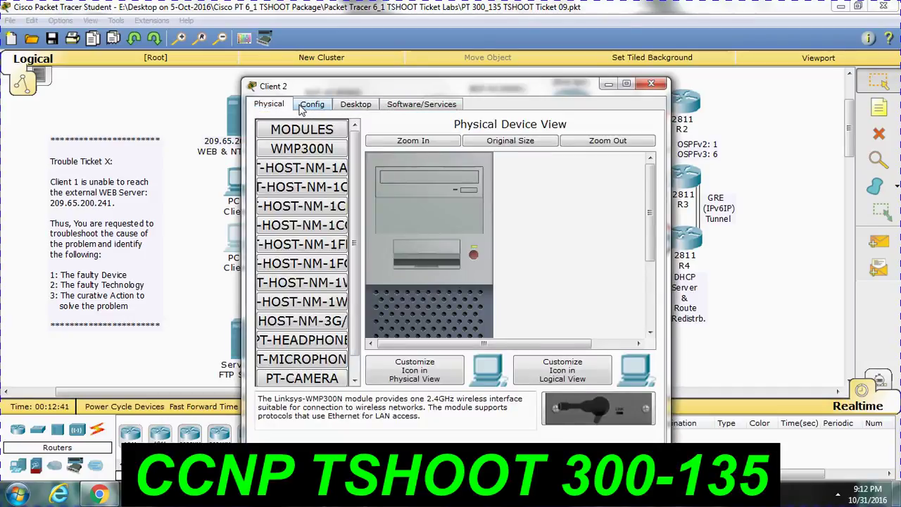
left_click(311, 104)
Close Client 2, then open Client 1 and power it on.
left_click(354, 104)
left_click(417, 104)
left_click(651, 83)
left_click(240, 180)
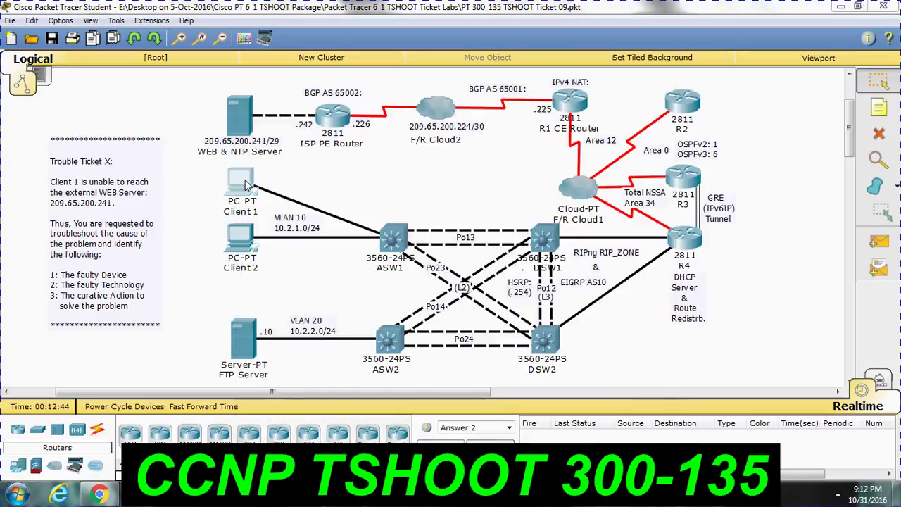
left_click(313, 105)
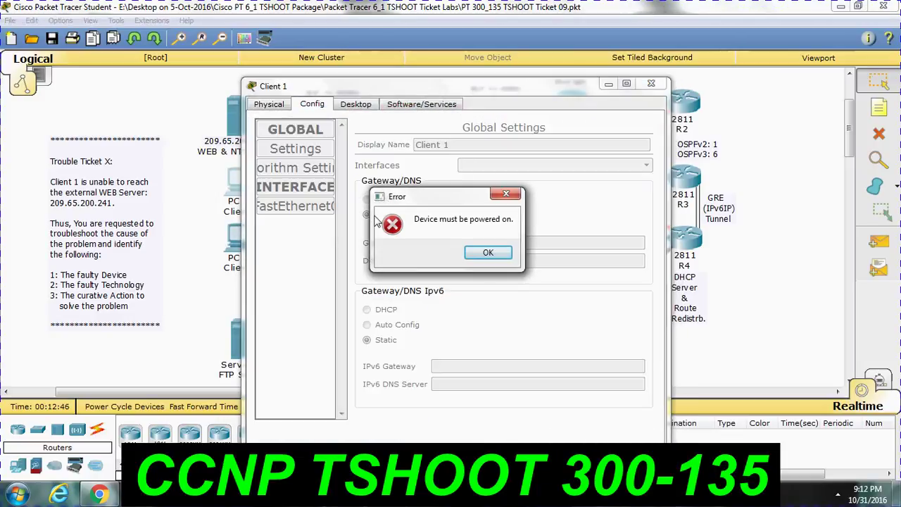
left_click(485, 250)
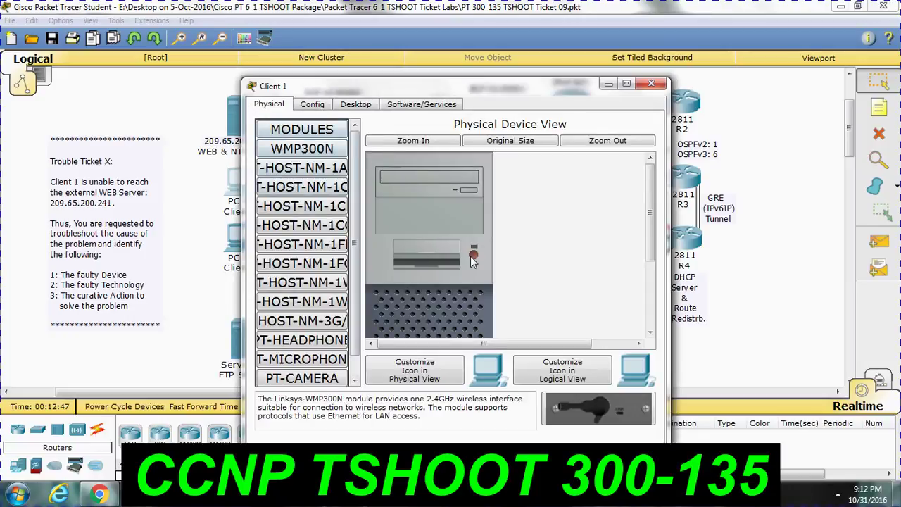
left_click(471, 256)
Bring up Client 1's command prompt, moving between its Physical, Config and Desktop tabs.
left_click(313, 106)
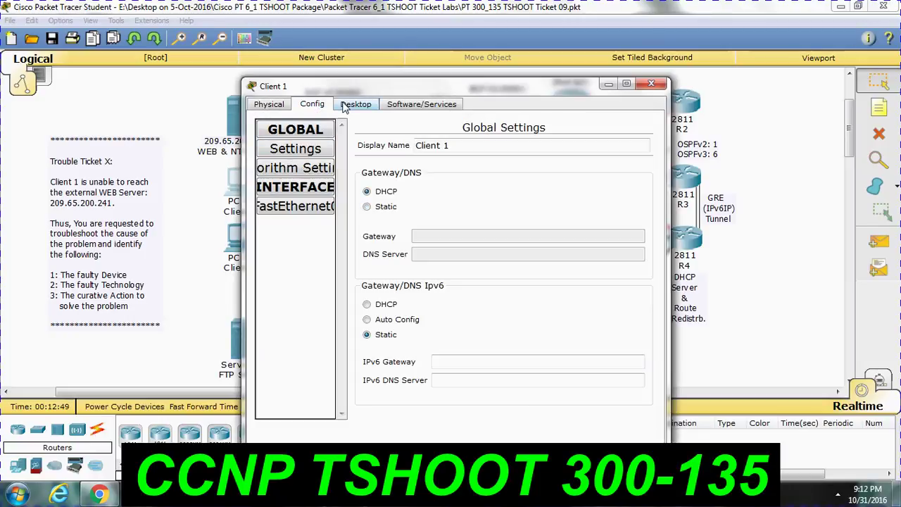
left_click(356, 105)
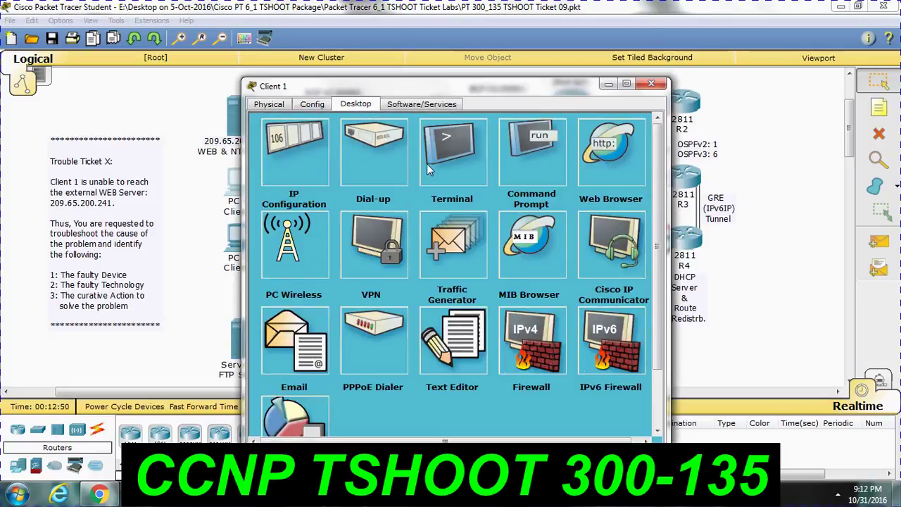
left_click(531, 151)
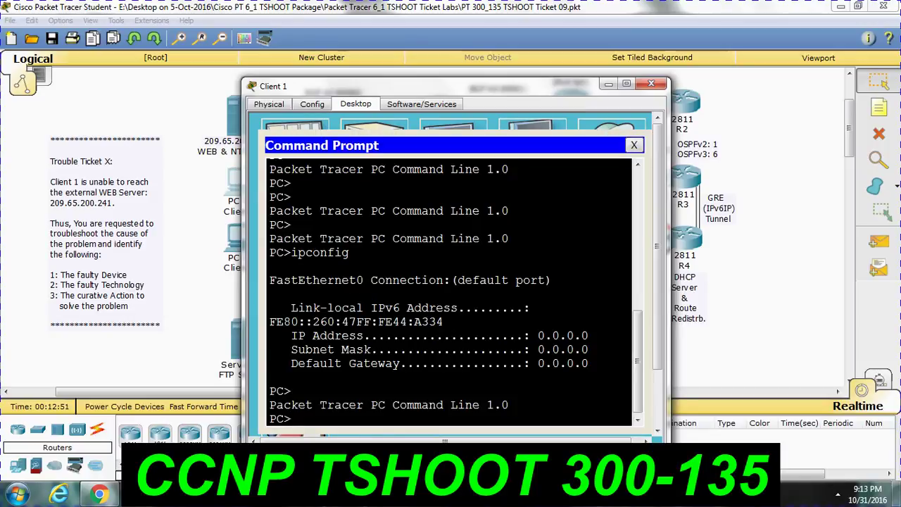
key("Return")
key("Return")
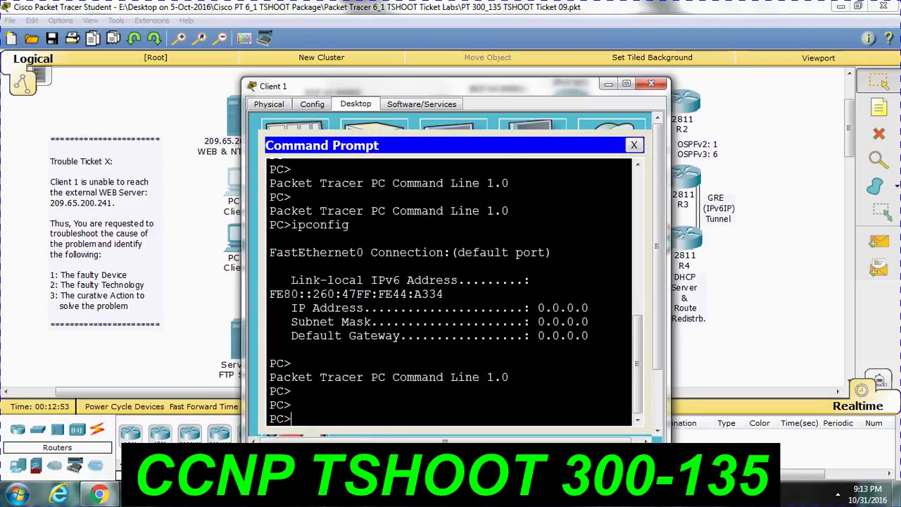
left_click(252, 104)
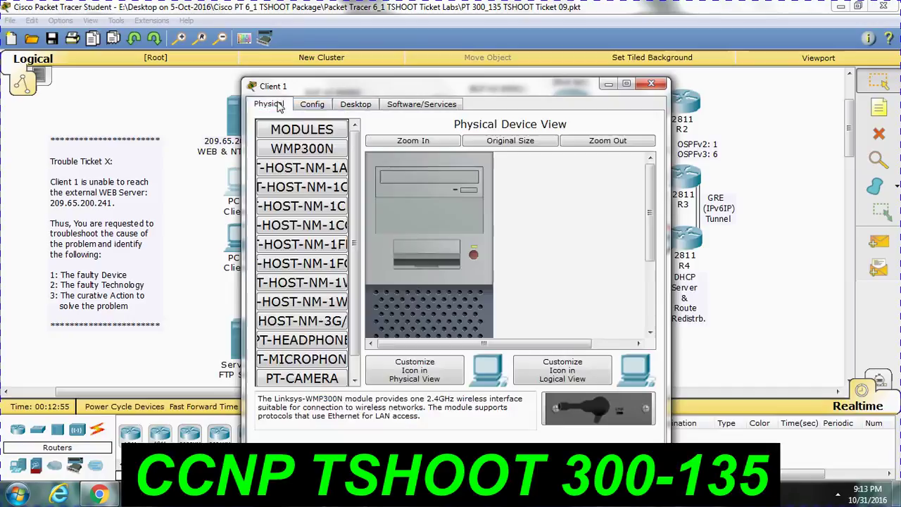
left_click(312, 106)
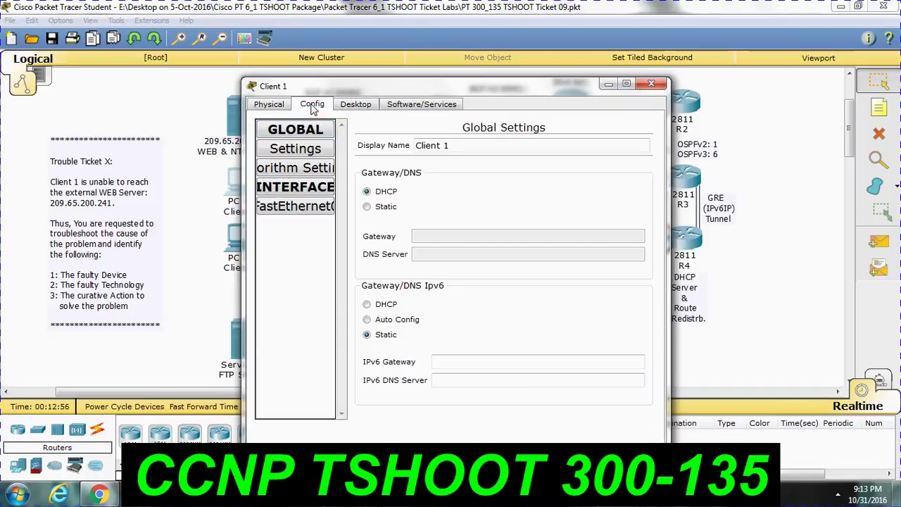
left_click(354, 105)
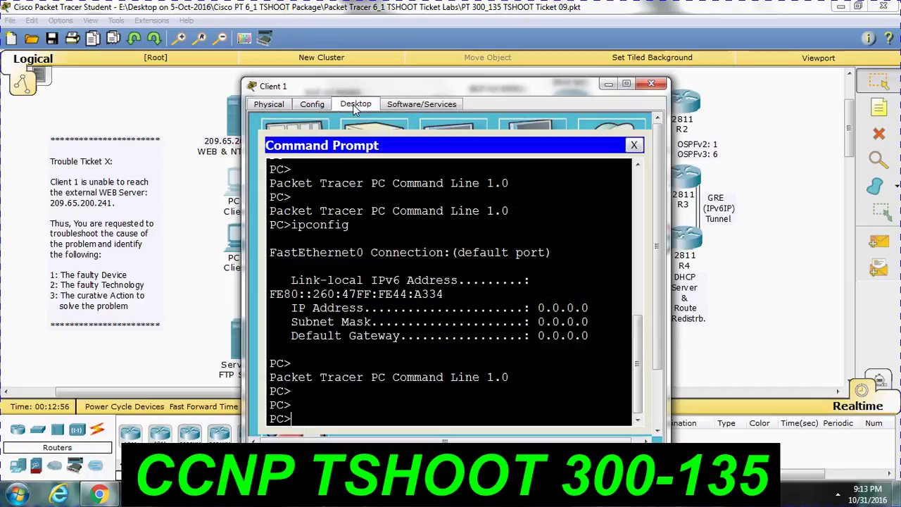
left_click(271, 106)
left_click(317, 105)
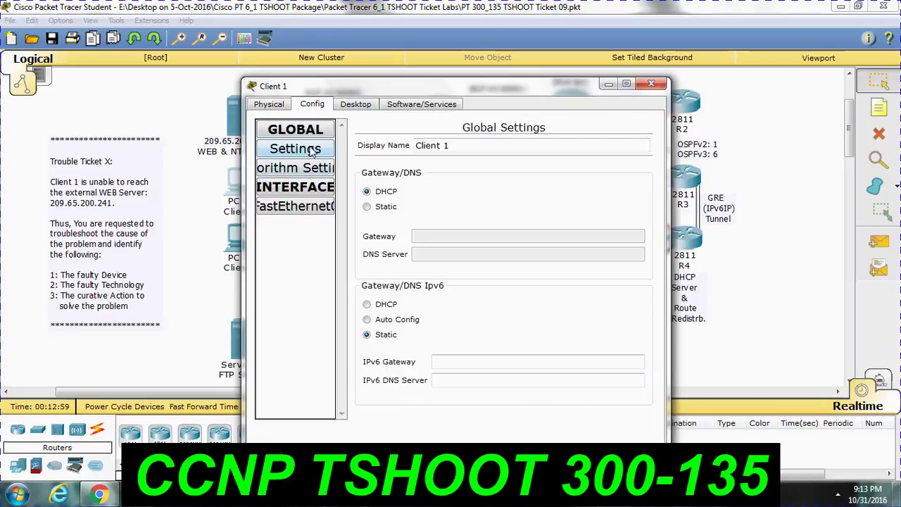
left_click(355, 105)
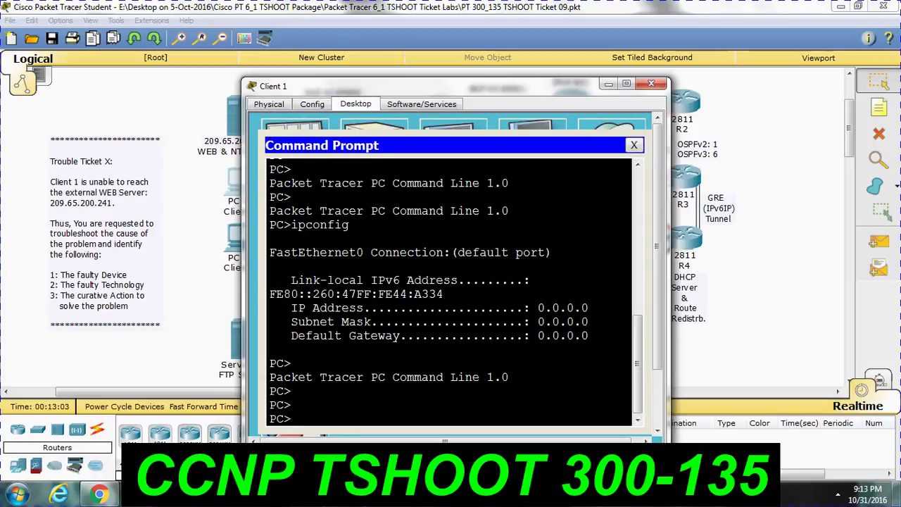
left_click(633, 145)
Retry DHCP twice on Client 1, still getting 0.0.0.0, and close its window.
left_click(306, 164)
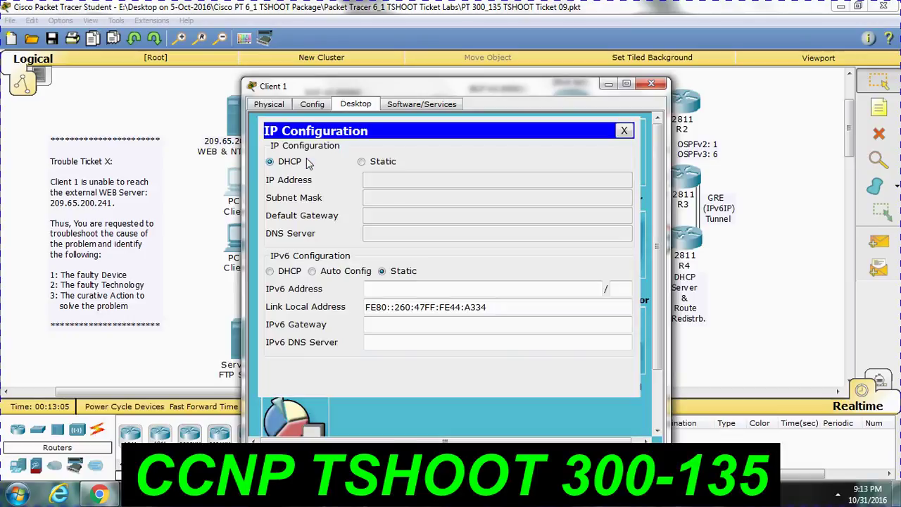
left_click(361, 163)
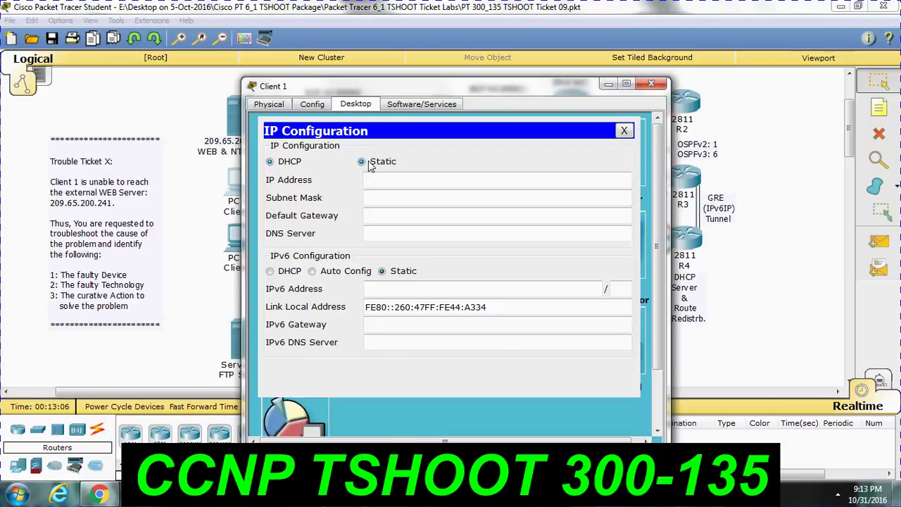
left_click(299, 162)
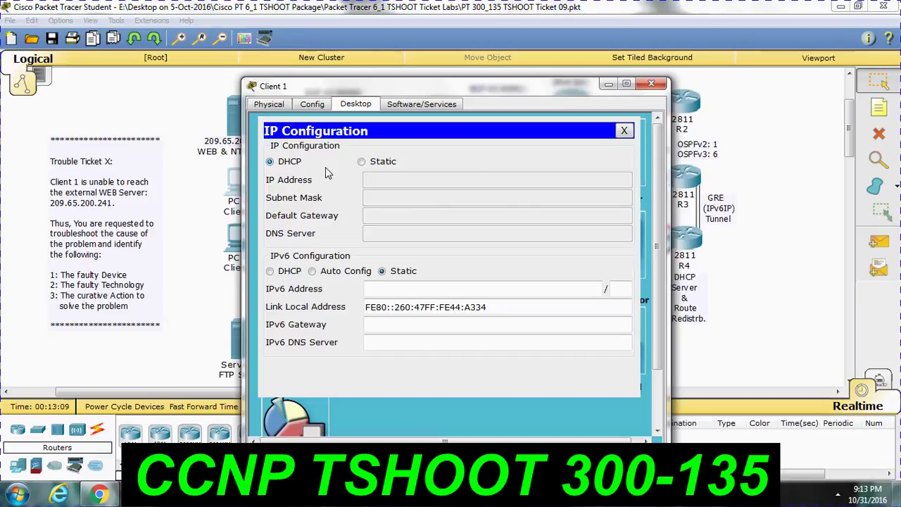
left_click(361, 162)
left_click(318, 164)
left_click(624, 131)
left_click(653, 84)
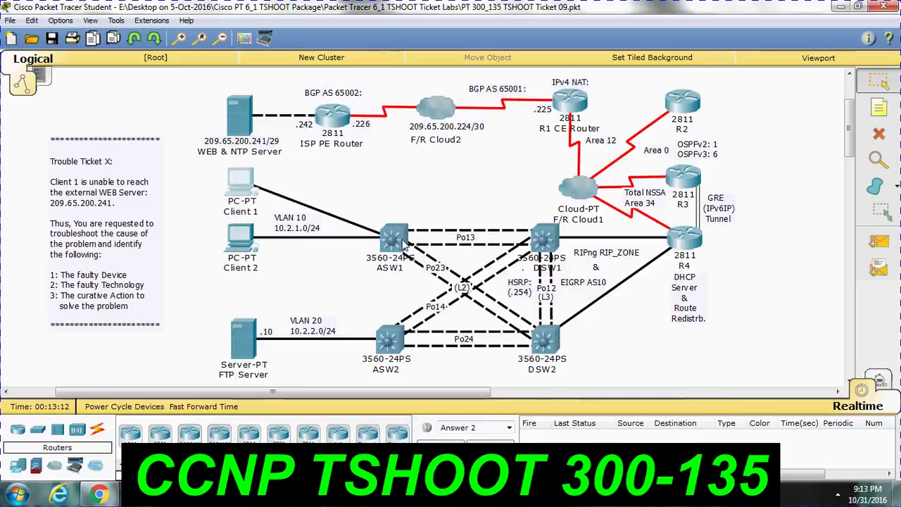
In ASW1's full-screen console, run 'sh ip int brief' and page through the interface list.
left_click(392, 344)
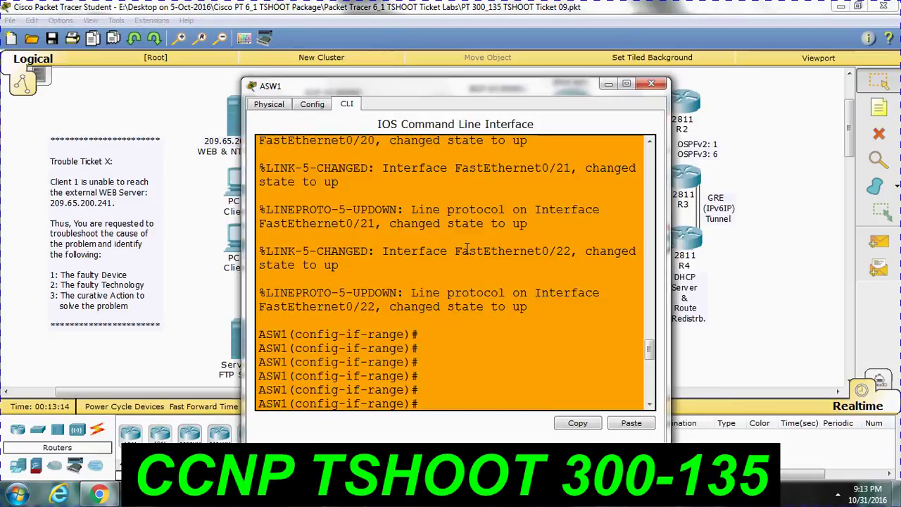
key("ctrl+z")
key("Return")
key("Return")
key("Return")
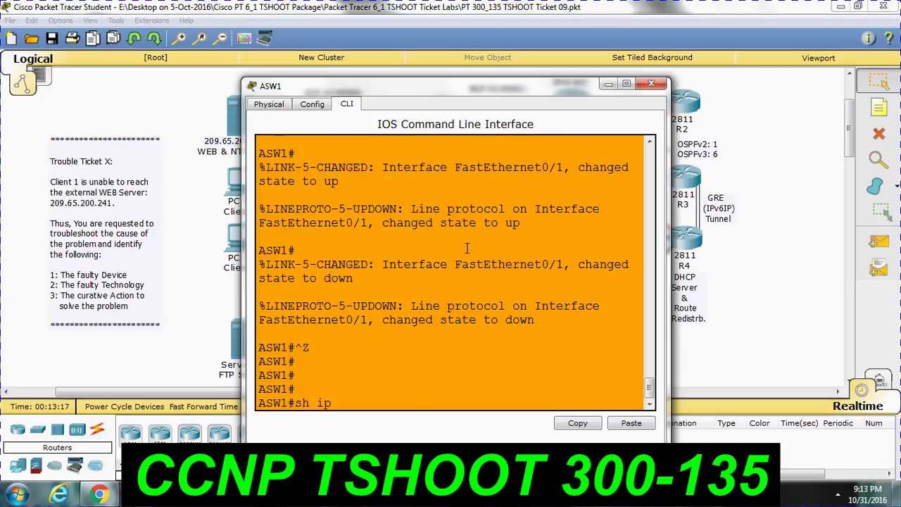
type("sh ip int br")
key("Tab")
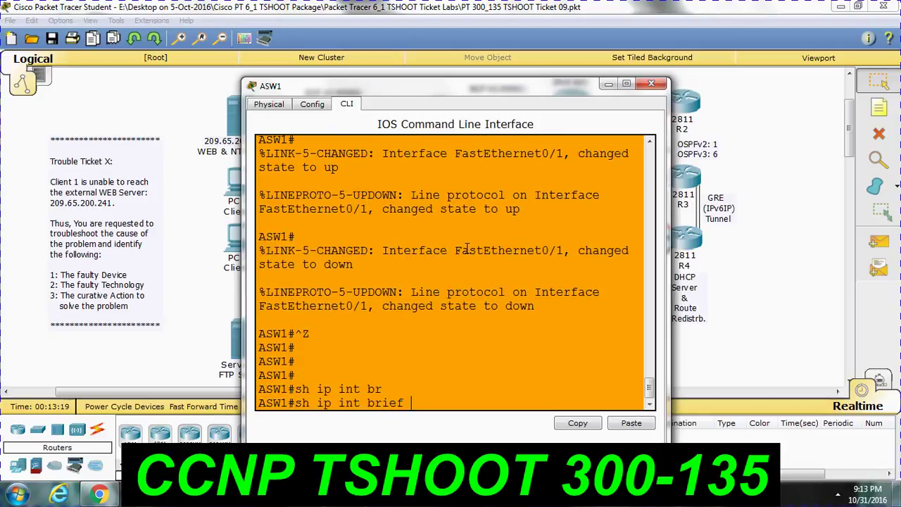
key("Return")
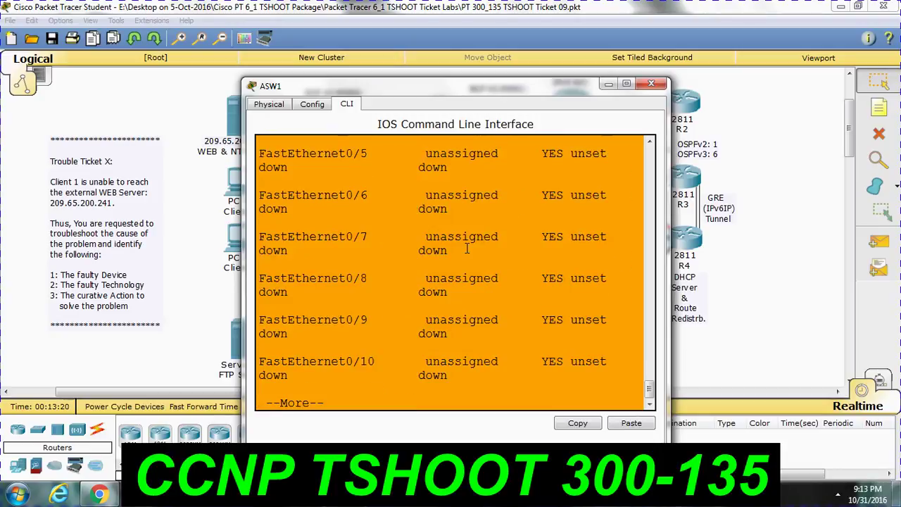
left_click(626, 83)
key("Return")
key("Return")
key("Return")
key("Return")
key("Return")
key("Return")
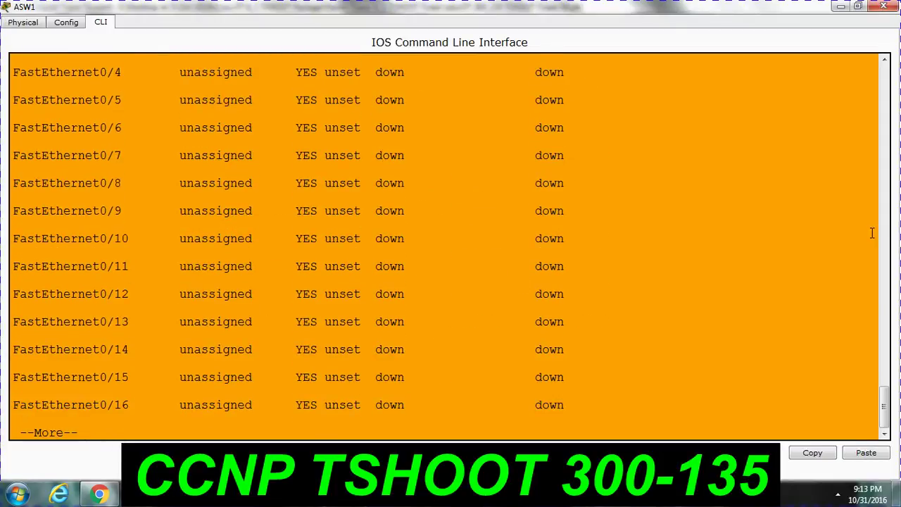
left_click_drag(883, 400, 879, 362)
left_click_drag(353, 341, 444, 337)
left_click(659, 352)
scroll(660, 354, "down", 9)
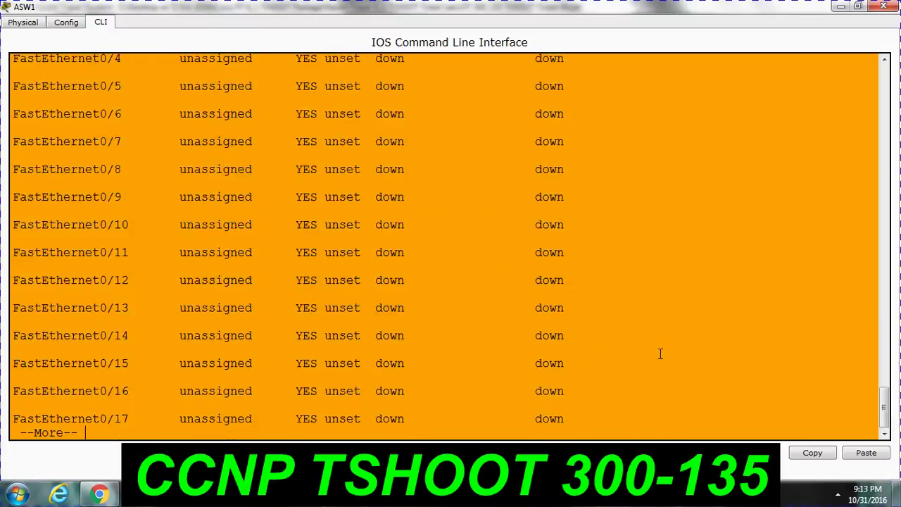
key("q")
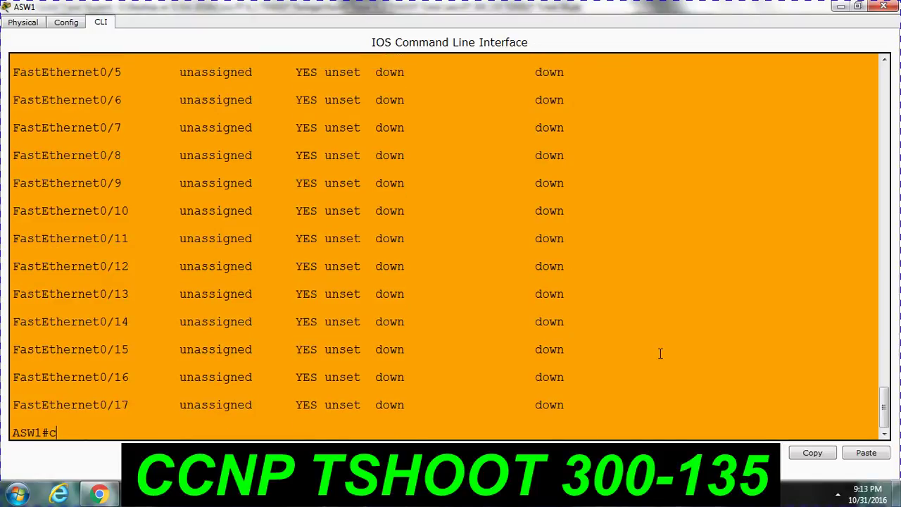
Shut down and re-enable ASW1's FastEthernet0/1 with shutdown and no shutdown.
type("conf t")
key("Return")
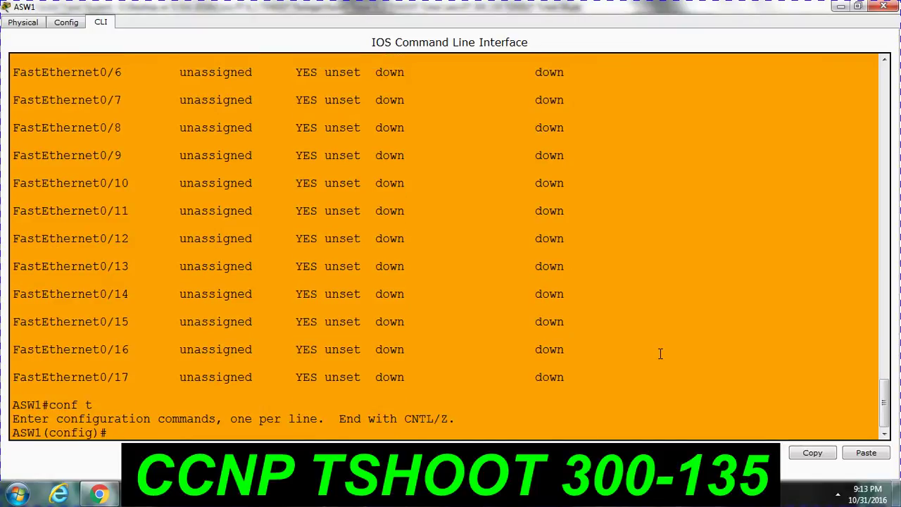
type("int")
key("Tab")
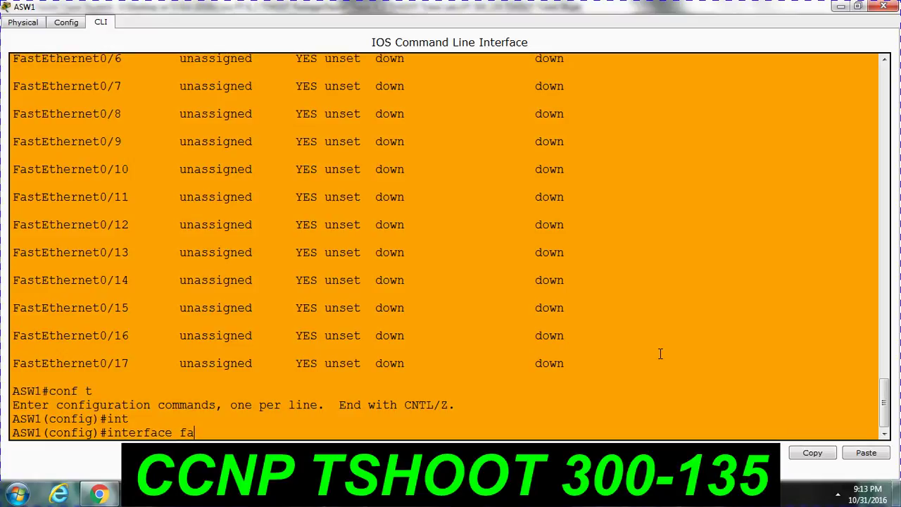
type("fa")
key("Tab")
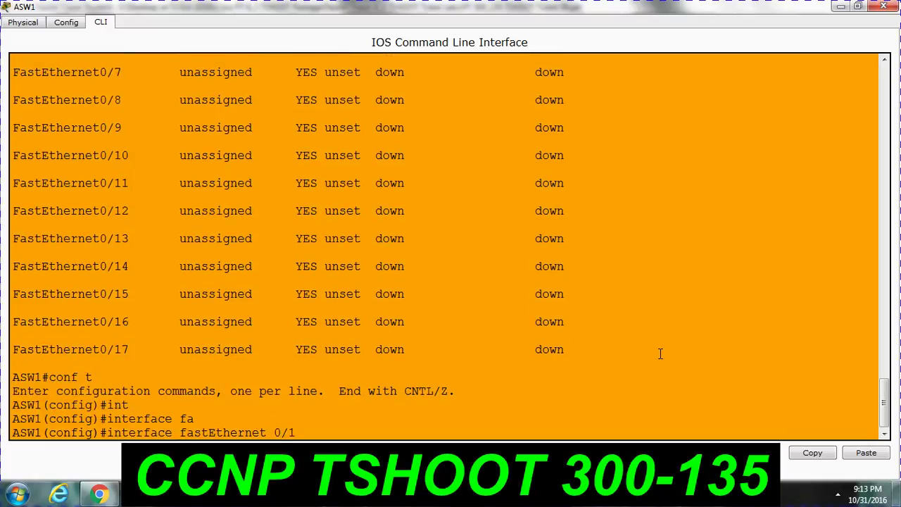
type("0/1")
key("Return")
type("shu")
key("Tab")
key("Return")
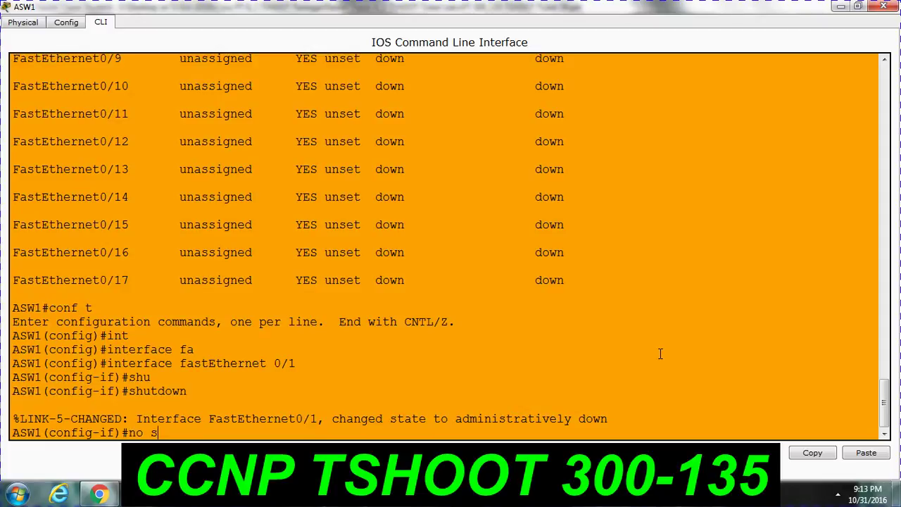
type("no sh")
key("Tab")
key("Return")
key("Return")
key("Return")
key("Return")
key("Return")
key("Return")
key("Return")
key("Return")
Exit configuration mode on ASW1 and recall the interface status summary.
key("Return")
key("Return")
key("Return")
key("Return")
key("Return")
key("Return")
key("Return")
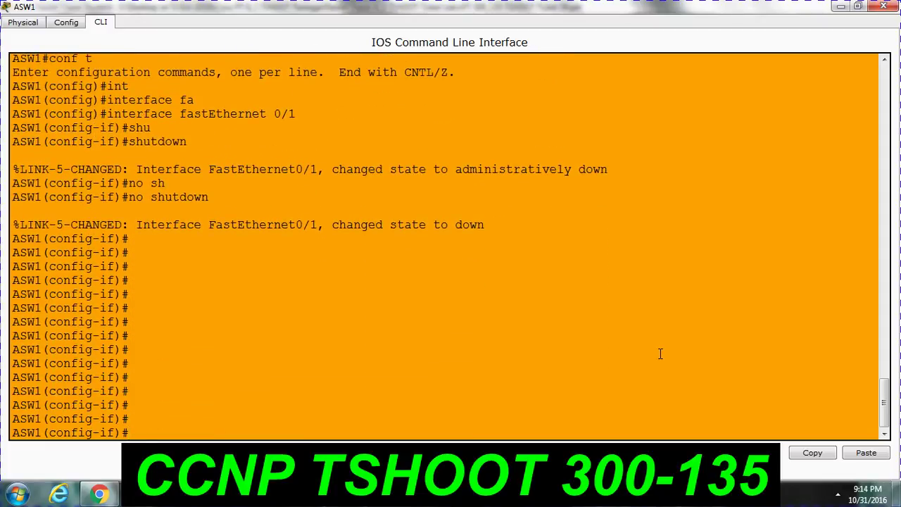
key("ctrl+z")
key("Return")
key("Return")
type("conf t")
key("Up")
key("Up")
key("Return")
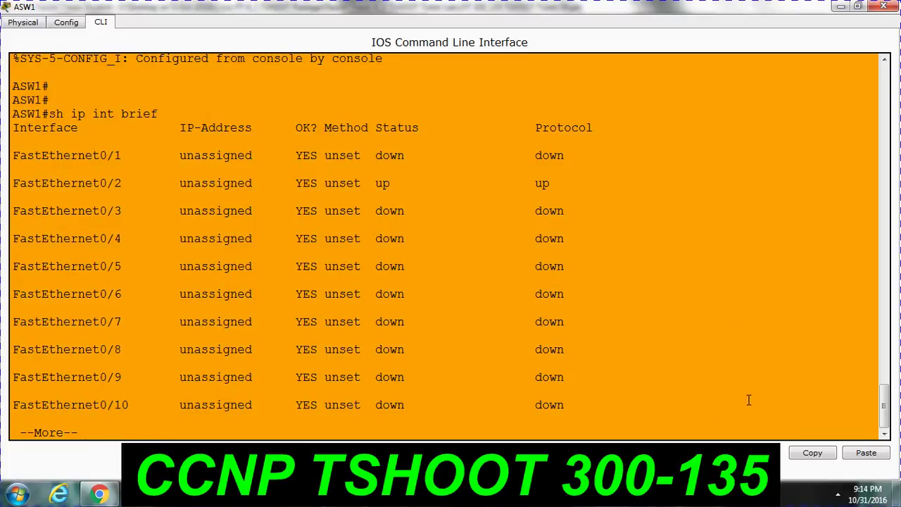
Back in the topology, check Client 1's IP Configuration: set to DHCP but no address.
mouse_move(512, 494)
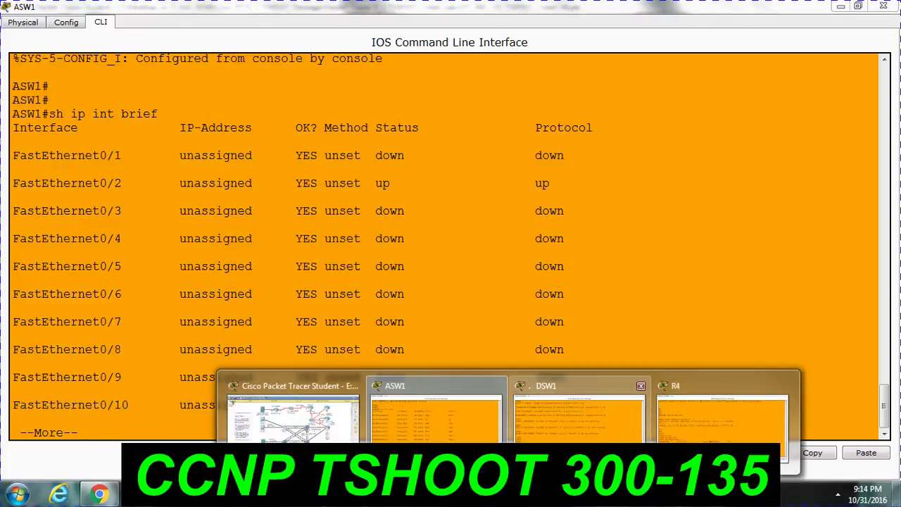
left_click(321, 415)
mouse_move(317, 216)
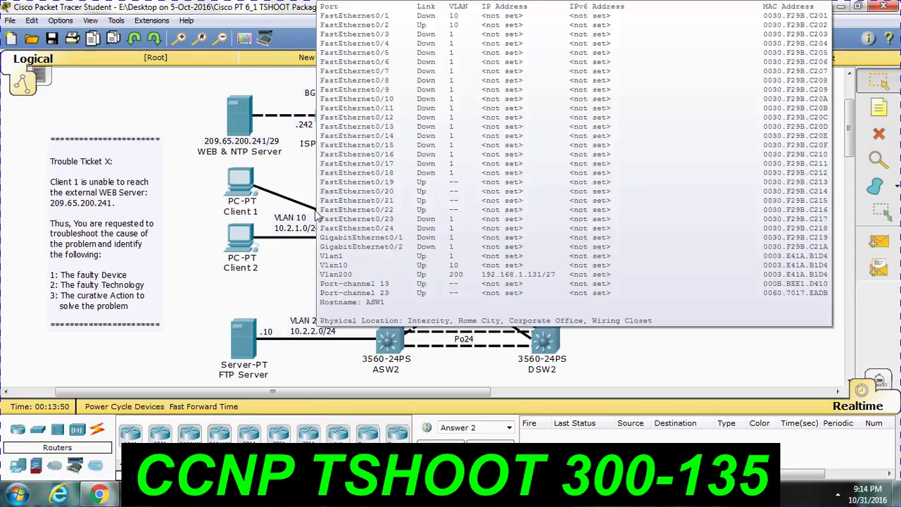
left_click(243, 181)
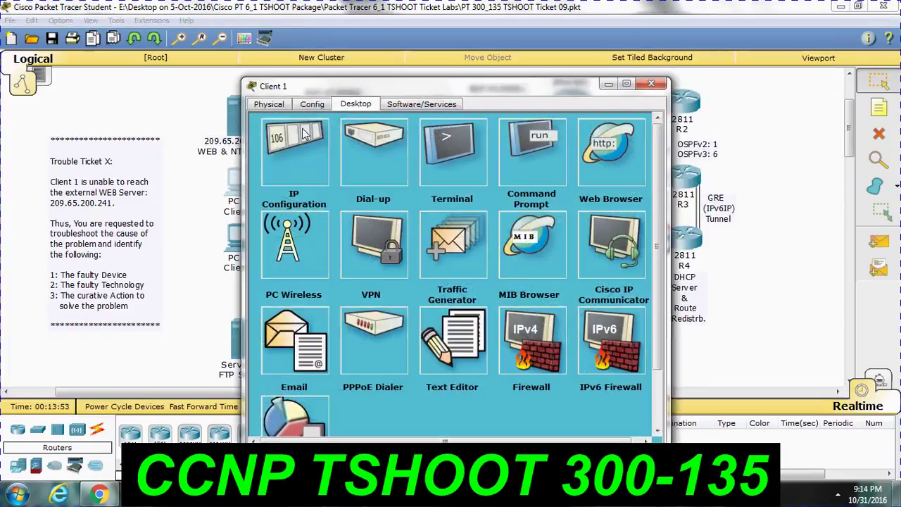
left_click(310, 152)
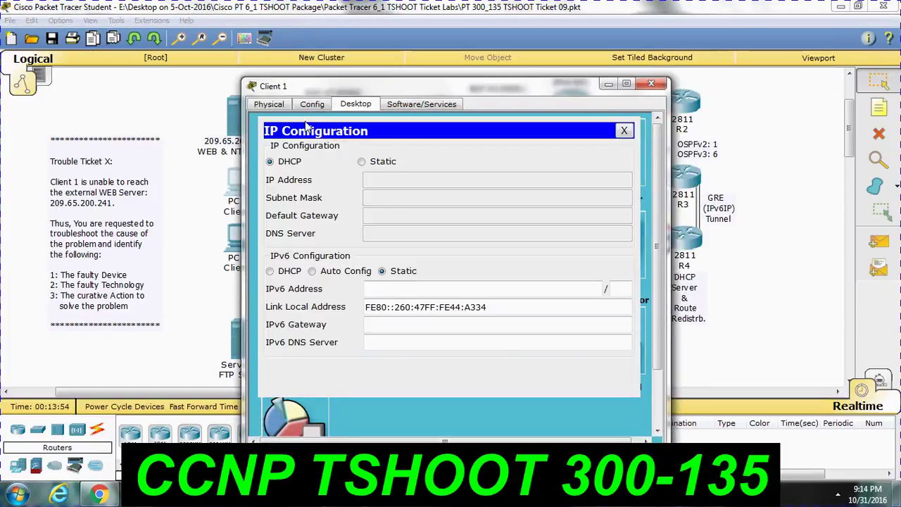
left_click(651, 83)
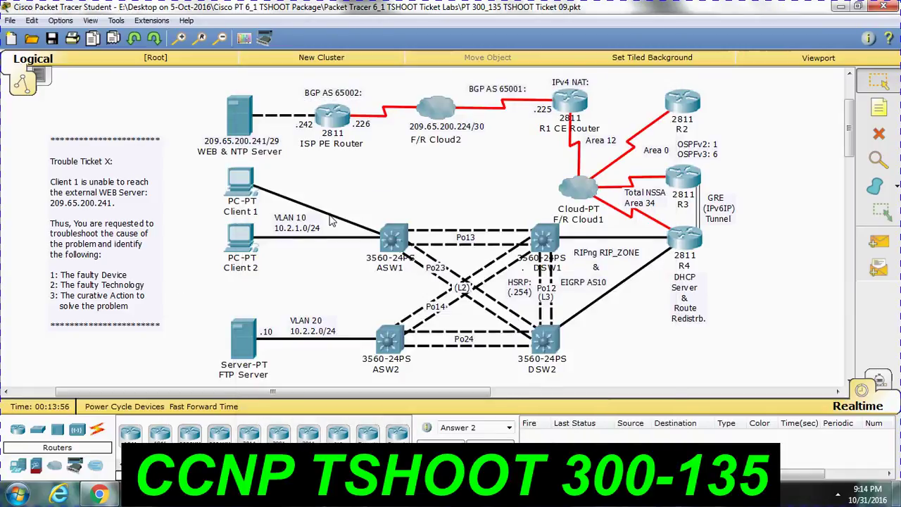
key("Delete")
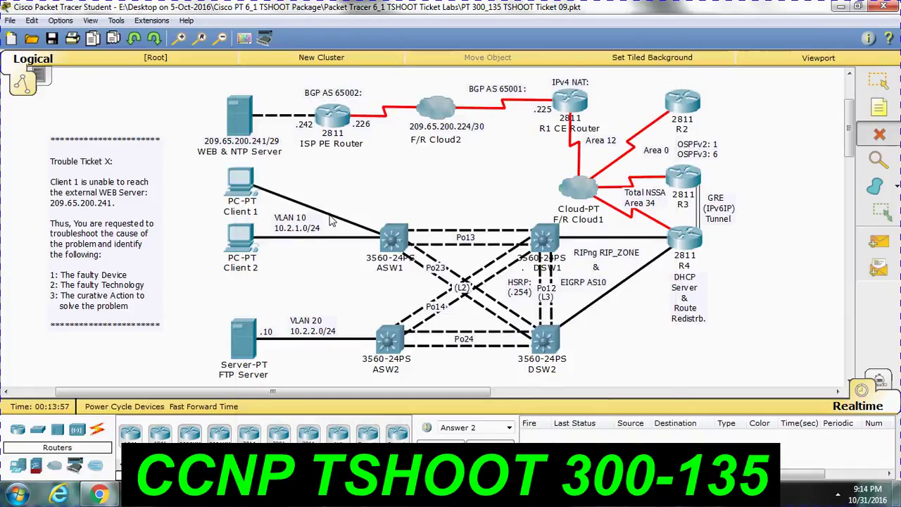
Delete the Client 1–ASW1 link and try reconnecting with the automatic cable, which errors.
left_click(331, 217)
left_click(97, 428)
left_click(132, 436)
left_click(255, 181)
left_click(394, 239)
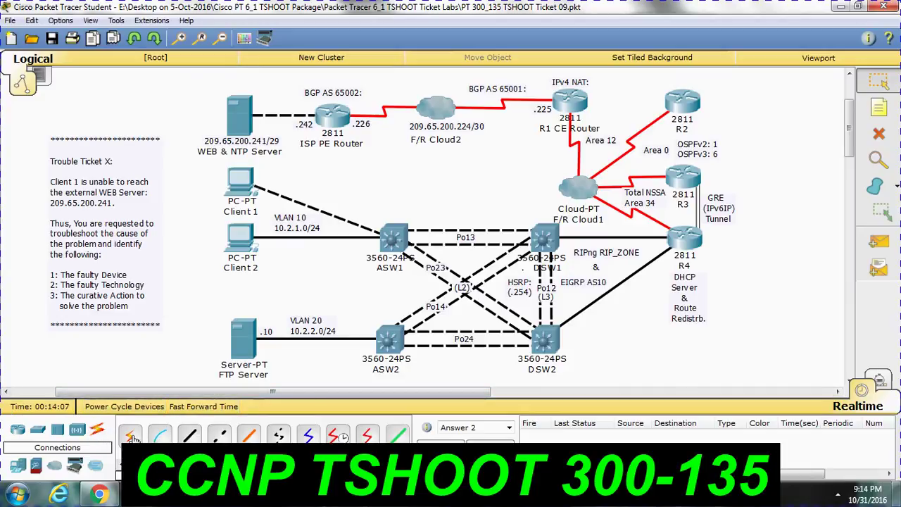
left_click(132, 436)
left_click(389, 238)
left_click(240, 180)
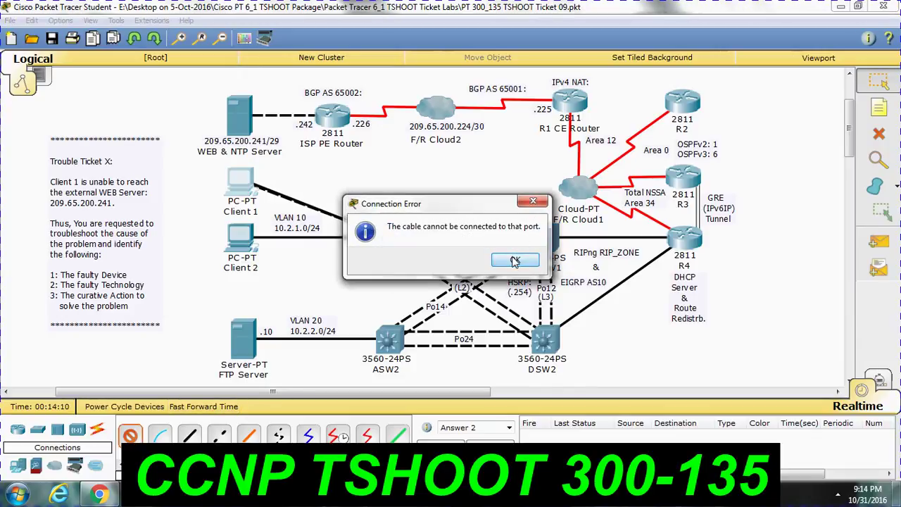
left_click(515, 261)
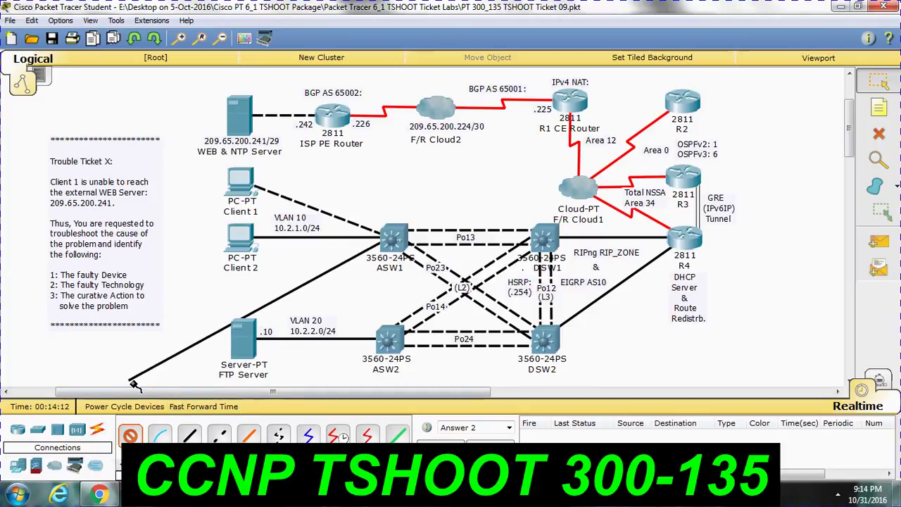
Cable ASW1 FastEthernet0/1 to Client 1 FastEthernet0 with a copper straight-through cable.
key("Delete")
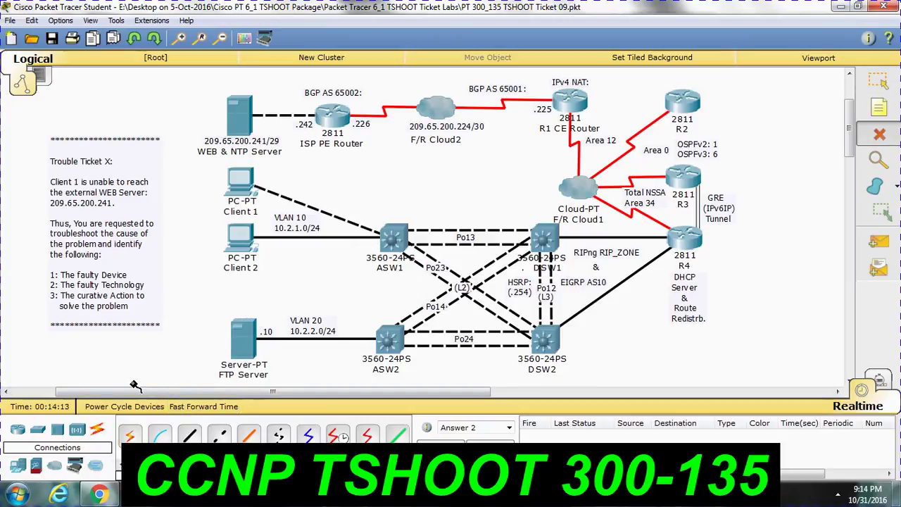
left_click(312, 205)
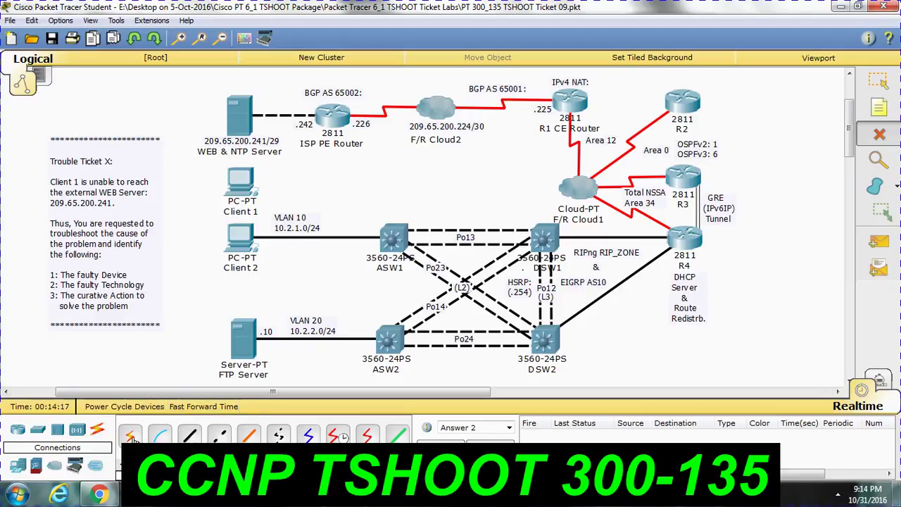
left_click(190, 436)
left_click(391, 237)
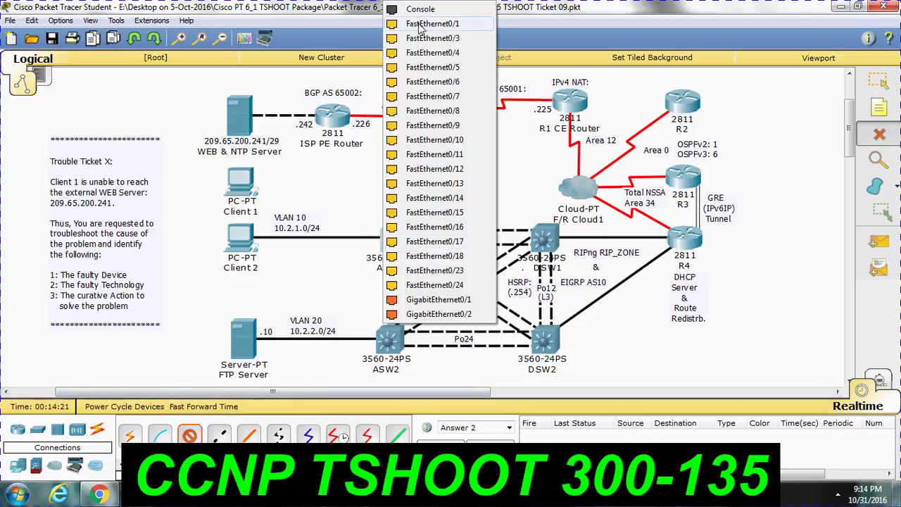
left_click(422, 52)
left_click(246, 183)
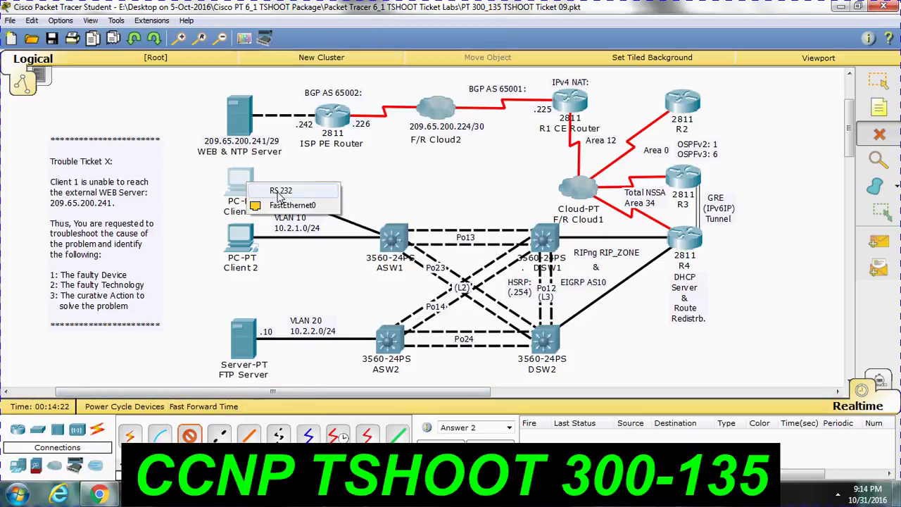
left_click(282, 206)
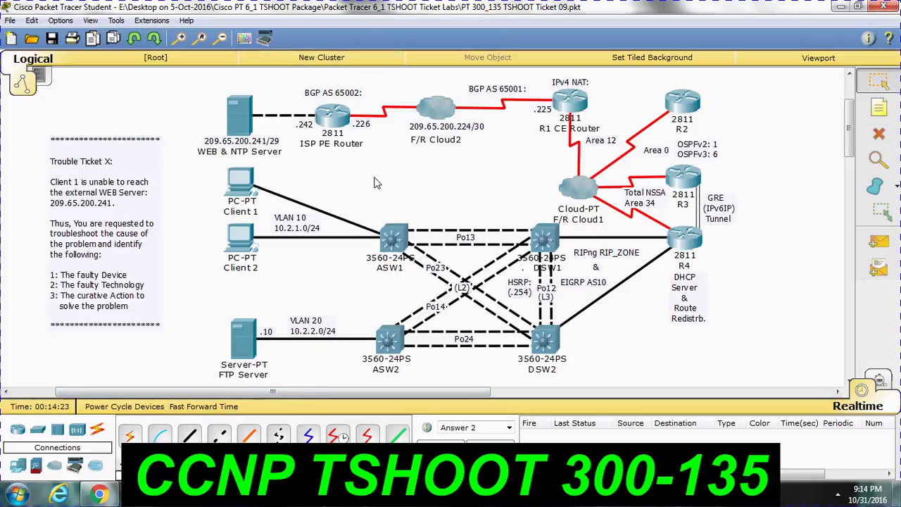
Open Client 1's IP Configuration and switch it to Static addressing.
left_click(242, 182)
left_click(328, 140)
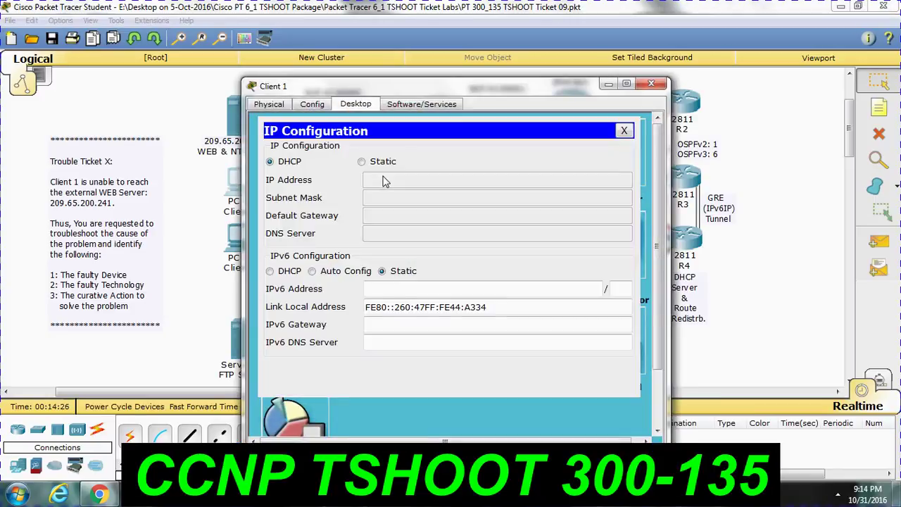
left_click(361, 161)
Set Client 1 back to DHCP, then rerun the interface status summary on ASW1.
left_click(270, 161)
left_click(608, 84)
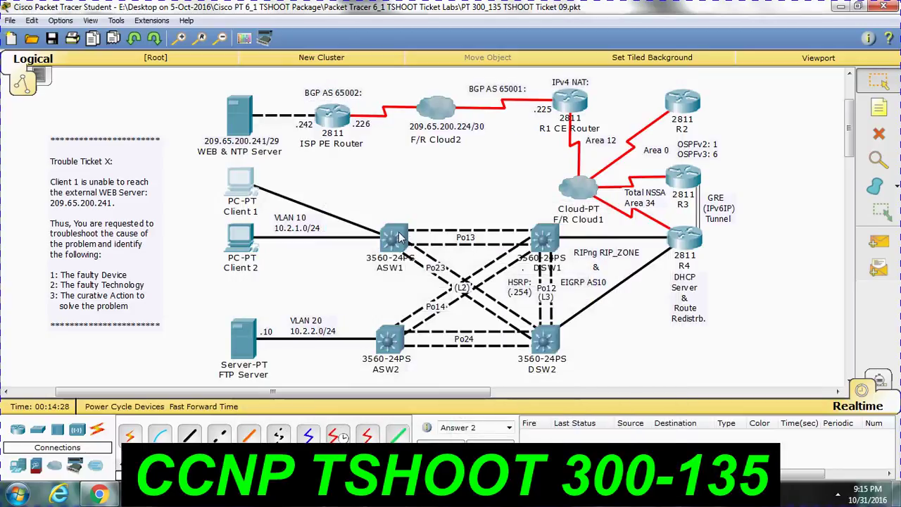
left_click(399, 238)
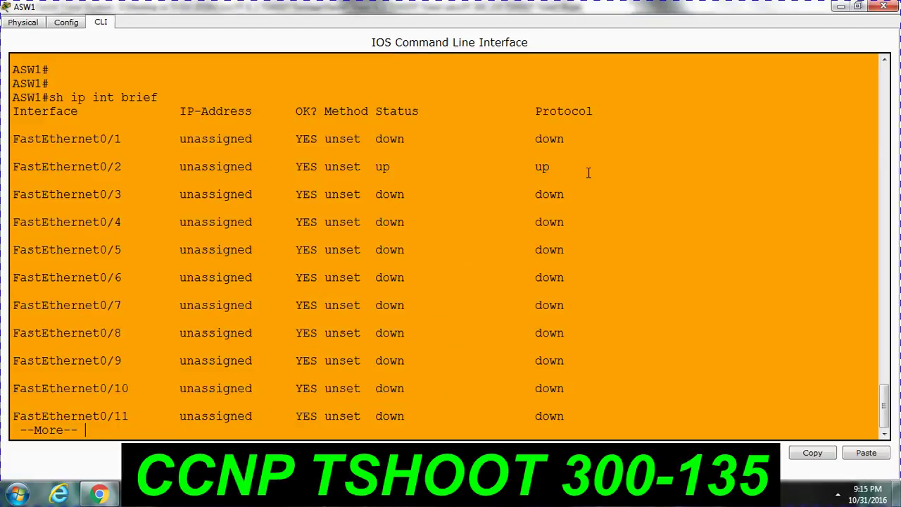
left_click(626, 84)
key("q")
key("Up")
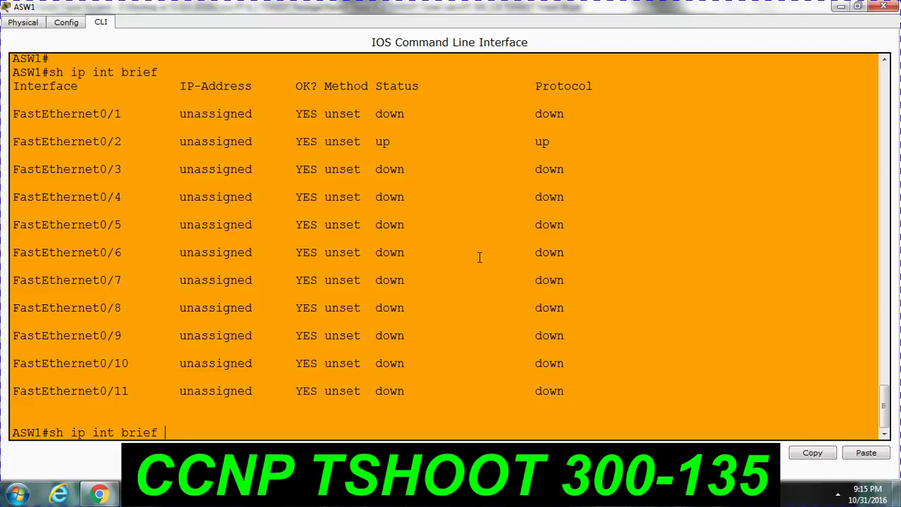
key("Return")
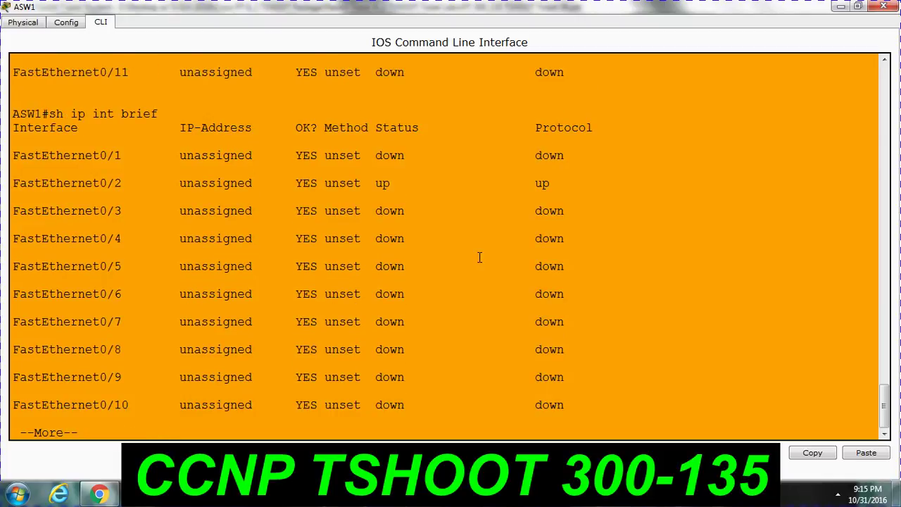
key("q")
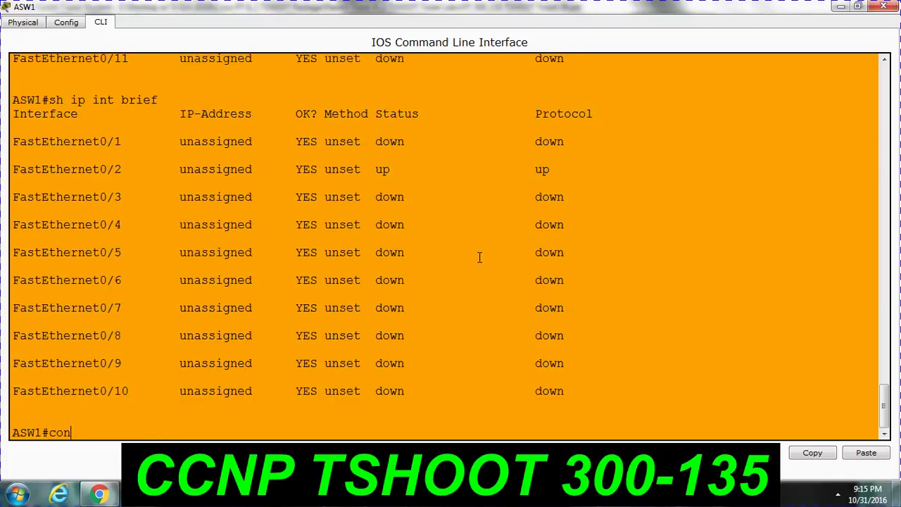
Shut down and re-enable ASW1's FastEthernet0/1 again.
type("conf t")
key("Return")
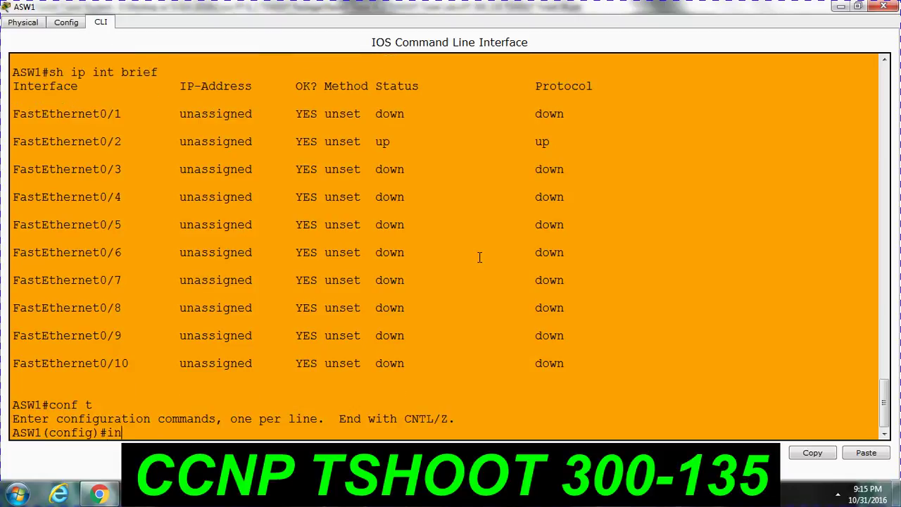
type("int")
key("Tab")
type("fa")
key("Tab")
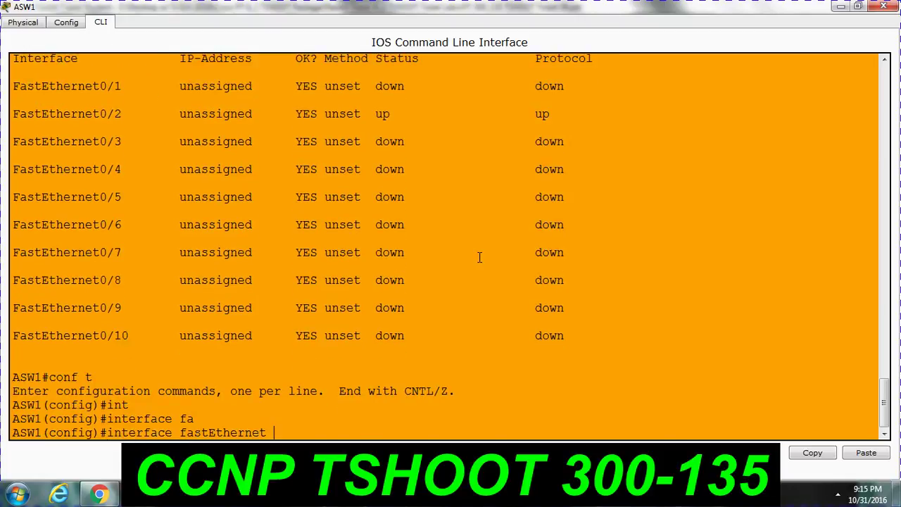
key("Return")
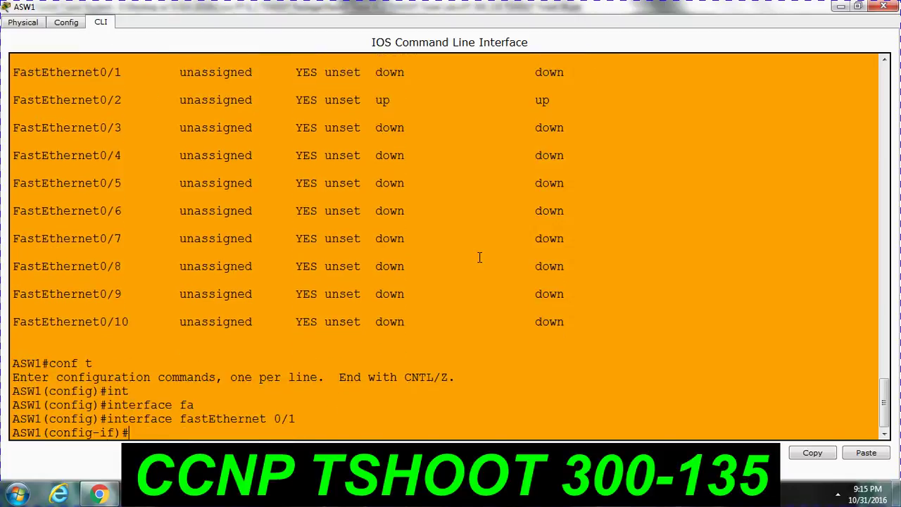
type("sh")
key("Tab")
key("Return")
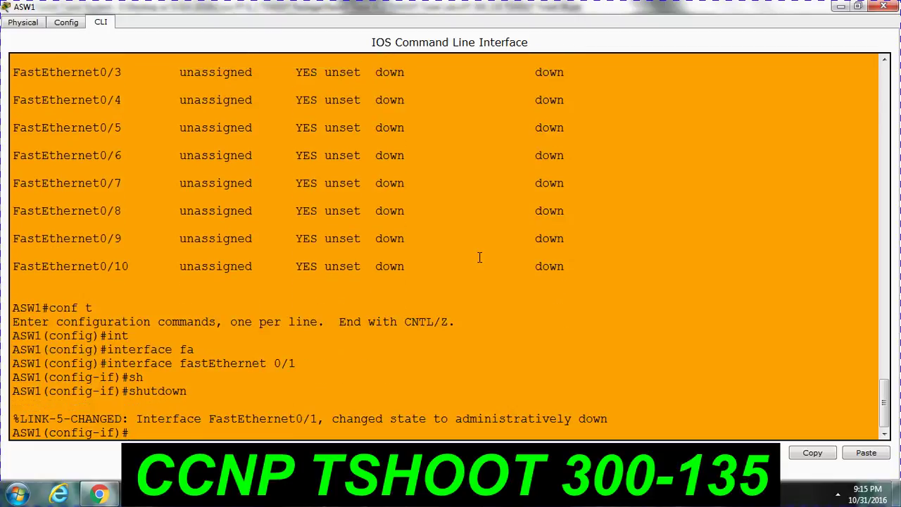
type("no sh")
key("Tab")
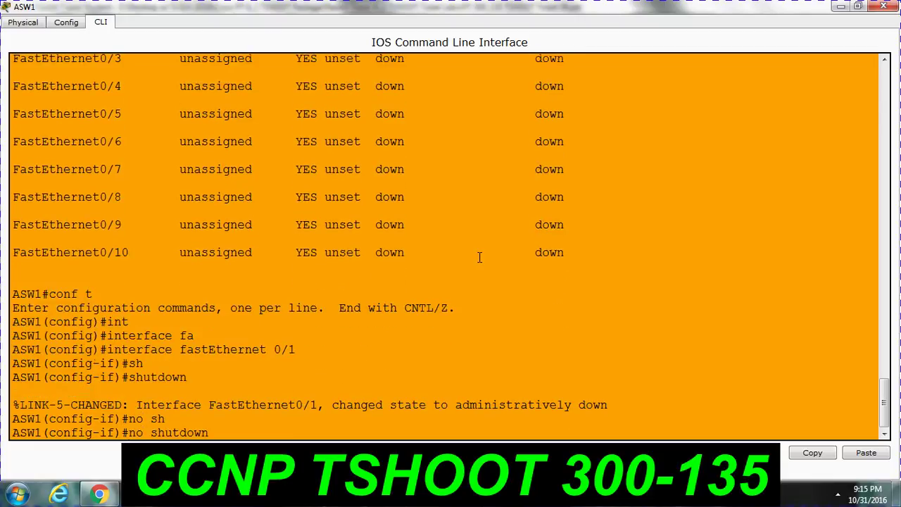
key("Return")
key("Return")
key("Return")
key("Return")
key("Return")
Exit ASW1's configuration mode and return to the main topology window.
key("ctrl+z")
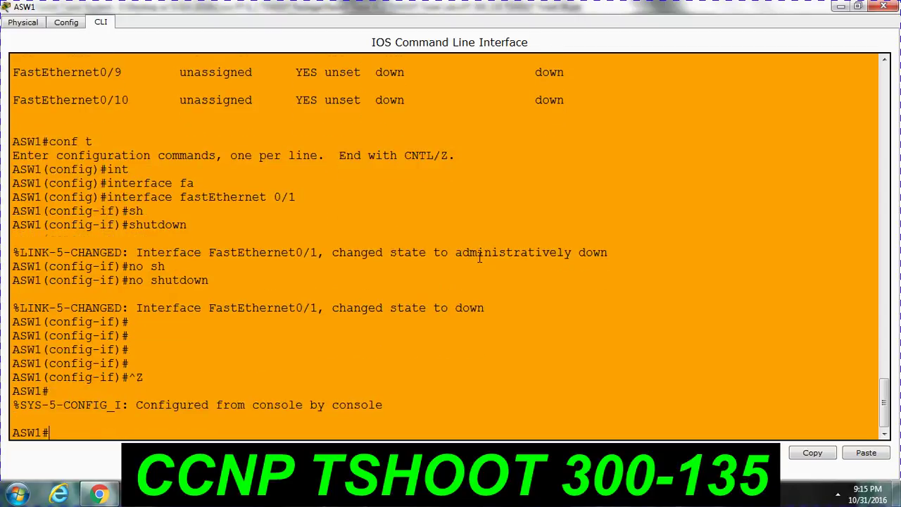
key("ctrl+z")
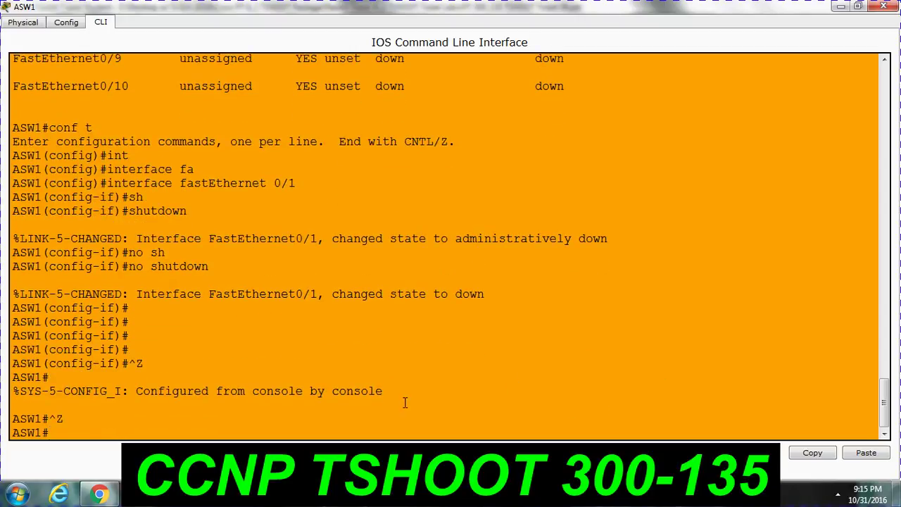
mouse_move(140, 494)
left_click(221, 412)
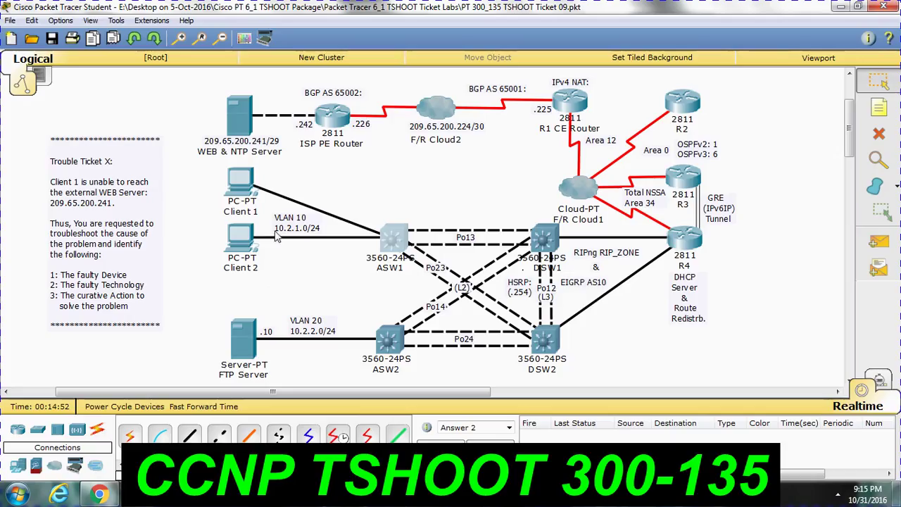
left_click(247, 188)
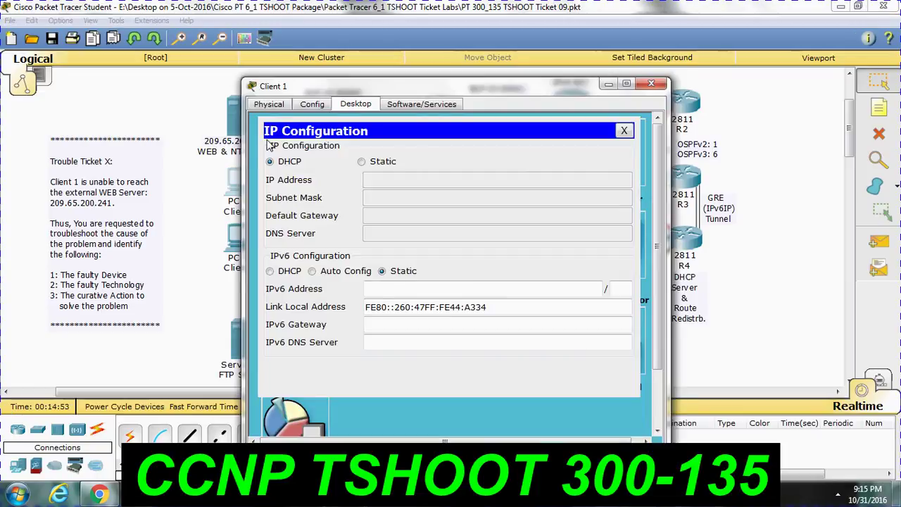
left_click(310, 107)
left_click(274, 107)
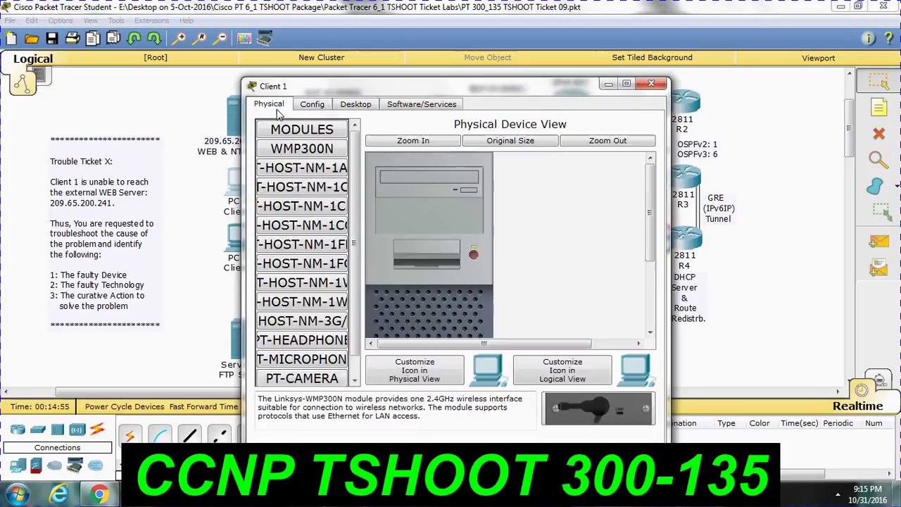
left_click(313, 107)
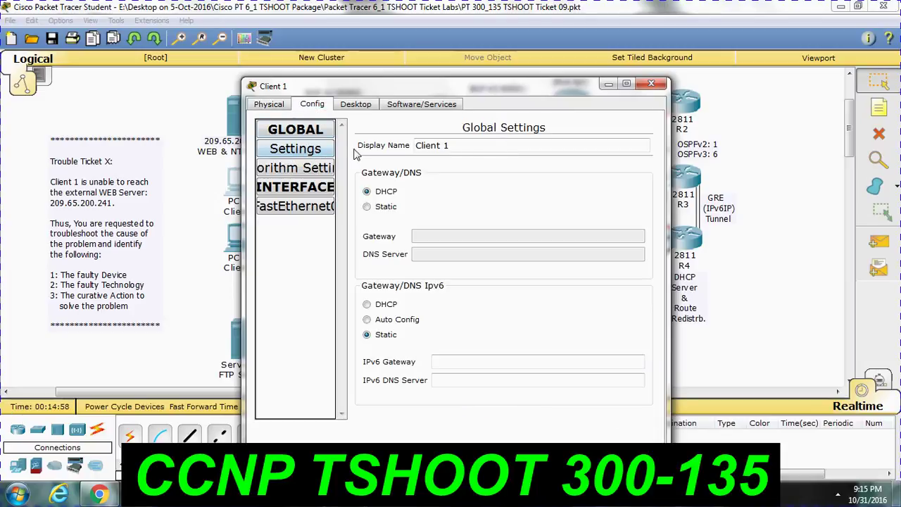
left_click(314, 134)
left_click(316, 150)
left_click(315, 136)
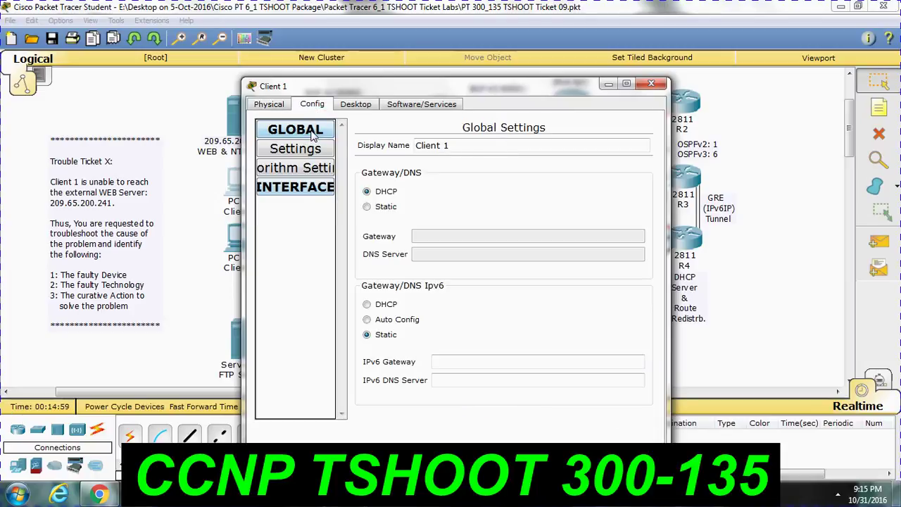
left_click(312, 168)
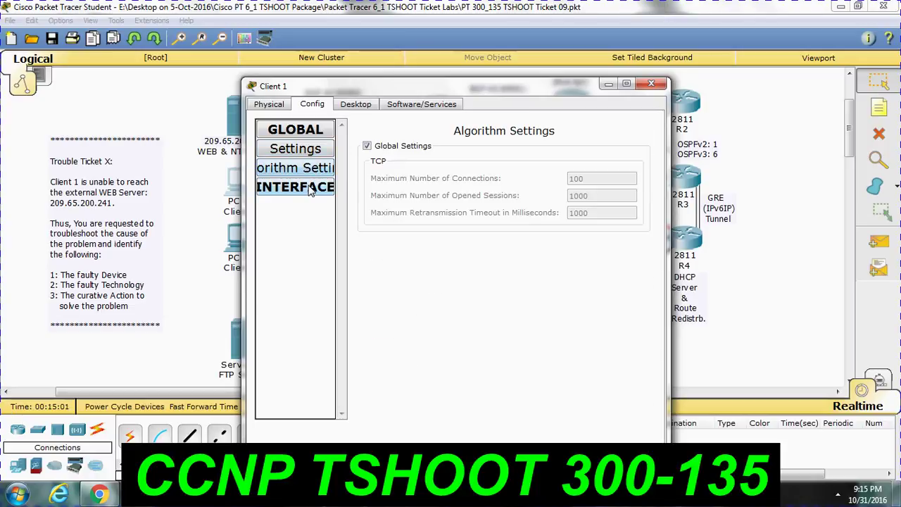
left_click(310, 188)
left_click(315, 138)
left_click(314, 152)
left_click(366, 146)
left_click(366, 146)
left_click(306, 151)
left_click(308, 134)
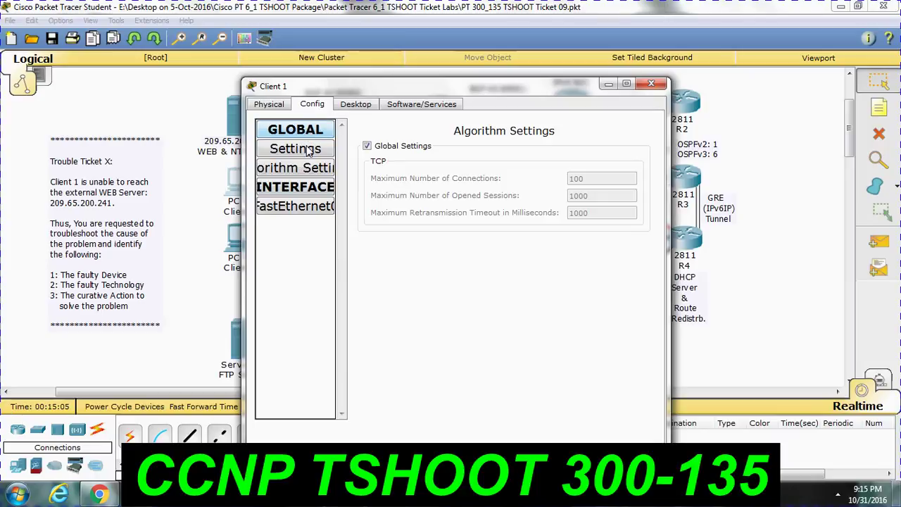
left_click(311, 190)
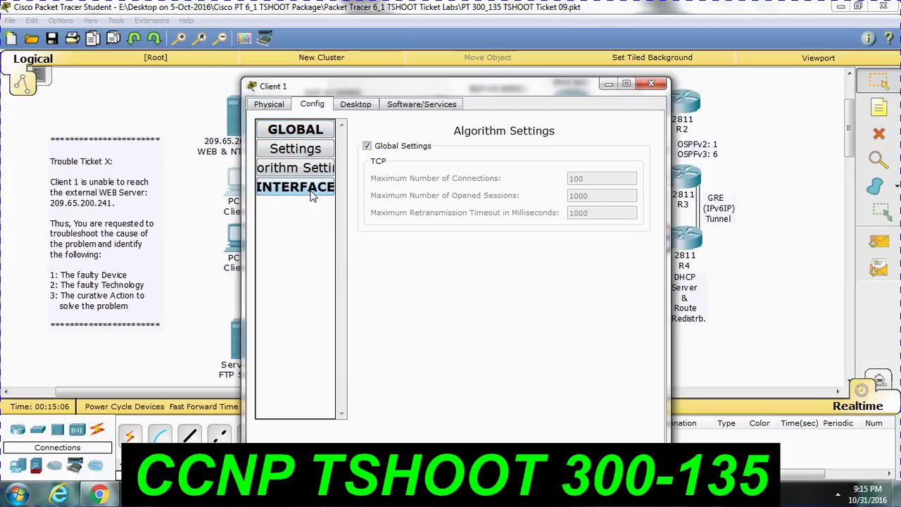
left_click(312, 192)
left_click(269, 104)
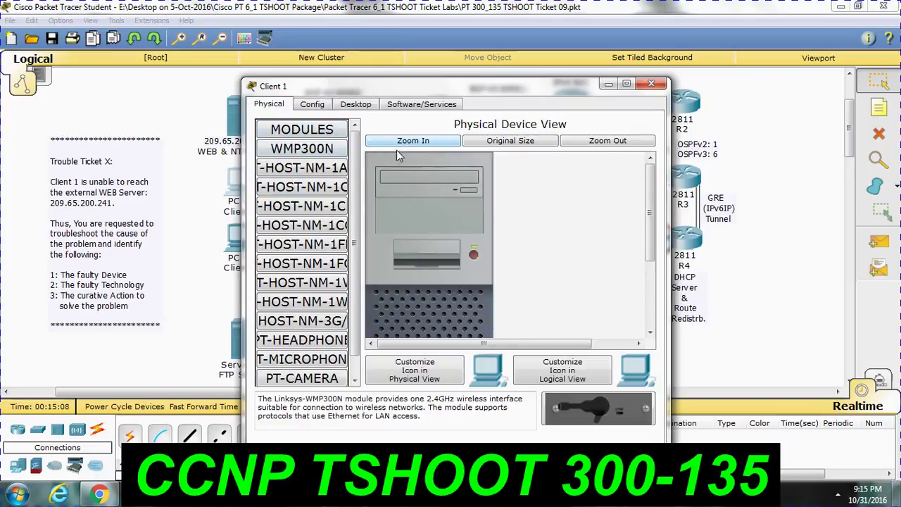
scroll(355, 262, "down", 1)
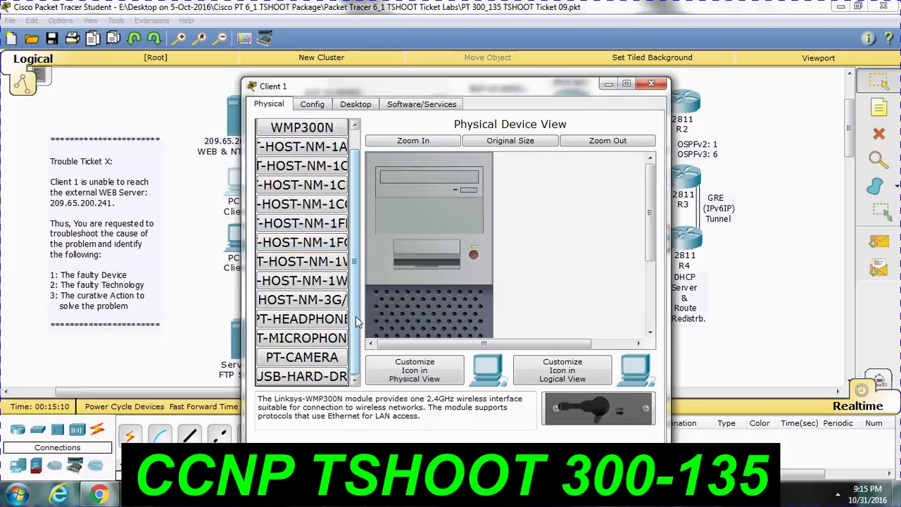
scroll(356, 322, "up", 1)
left_click(331, 169)
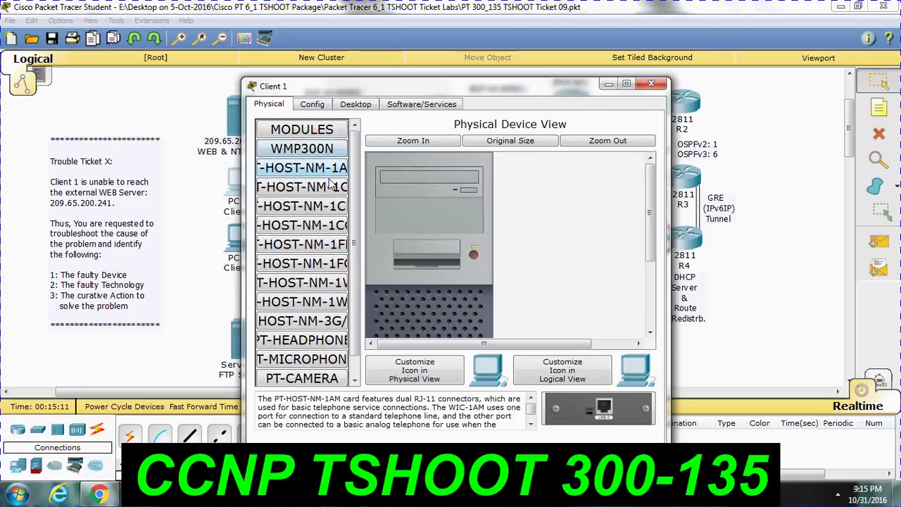
left_click(330, 187)
left_click(652, 84)
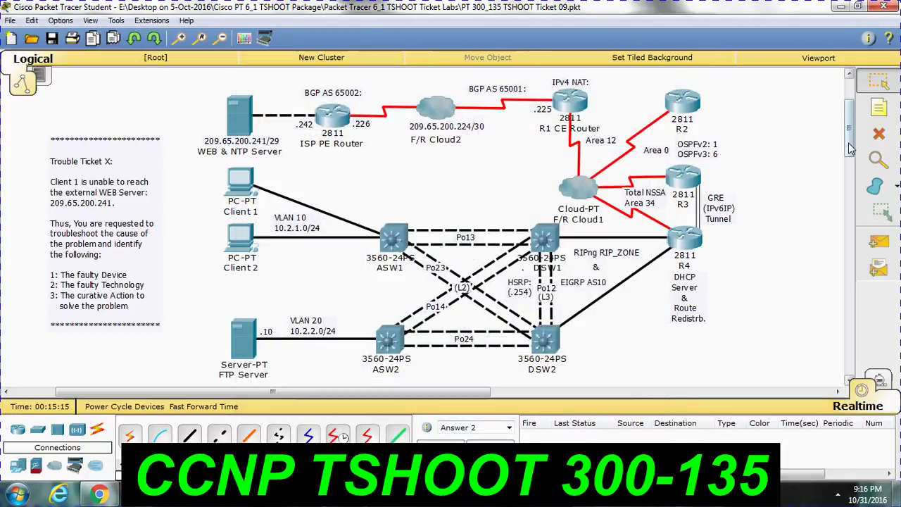
mouse_move(851, 130)
left_mouse_down()
mouse_move(851, 109)
mouse_move(850, 158)
mouse_move(850, 143)
left_mouse_up()
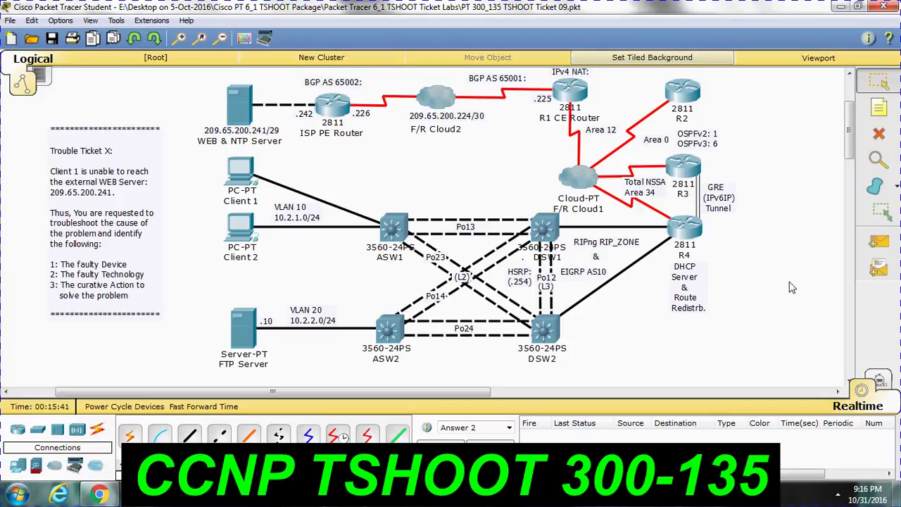
left_click(508, 427)
left_click(467, 448)
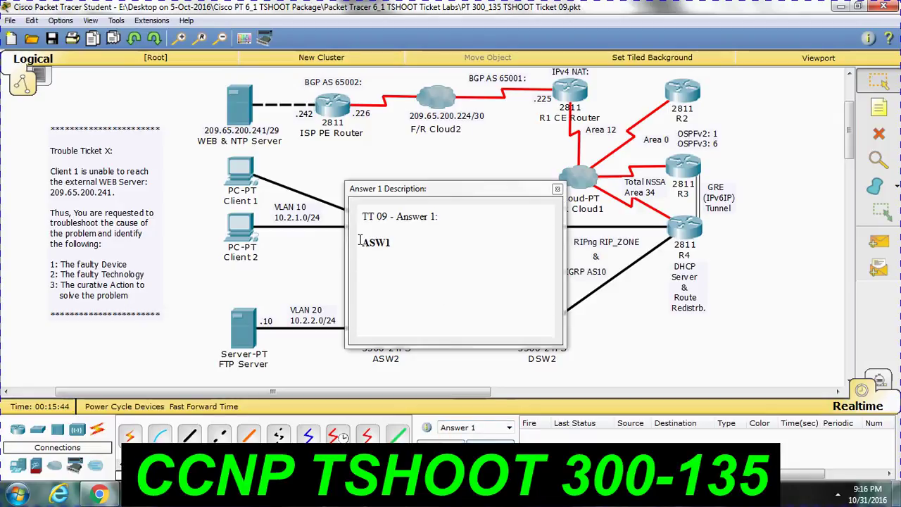
left_click_drag(361, 242, 407, 242)
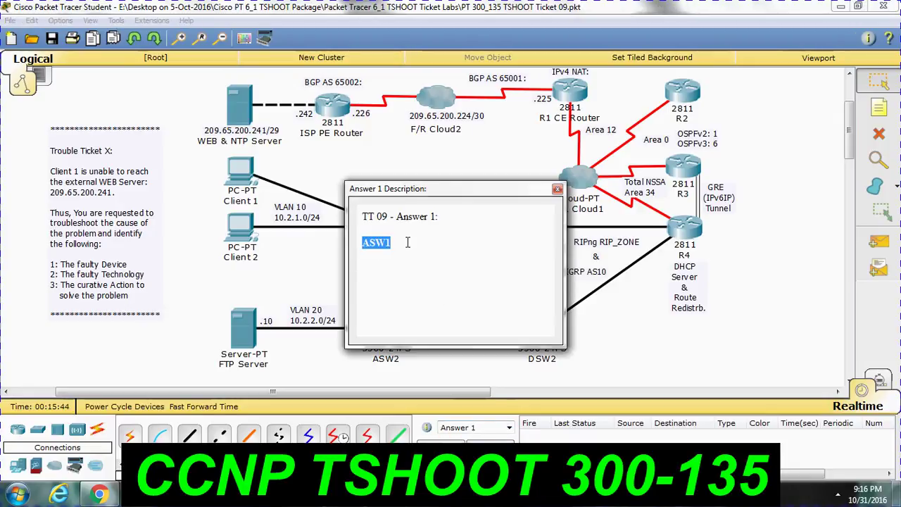
left_click(558, 190)
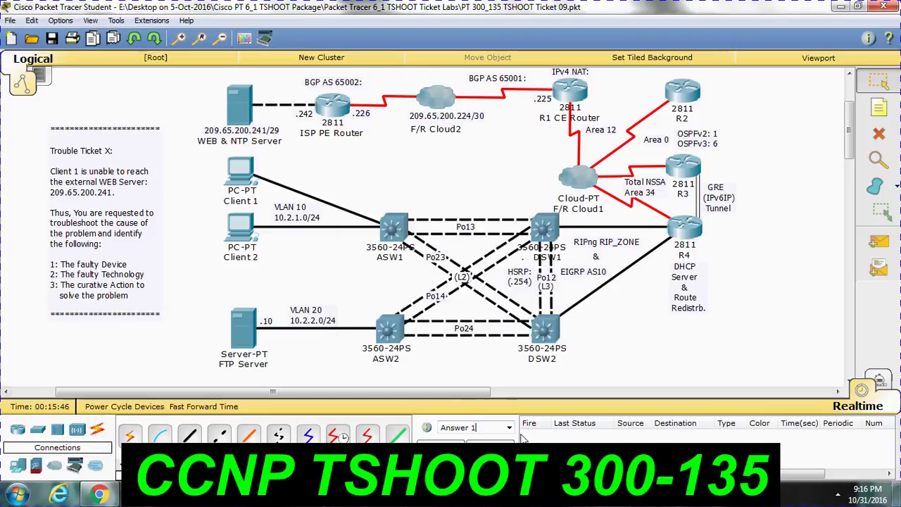
left_click(508, 427)
left_click(468, 459)
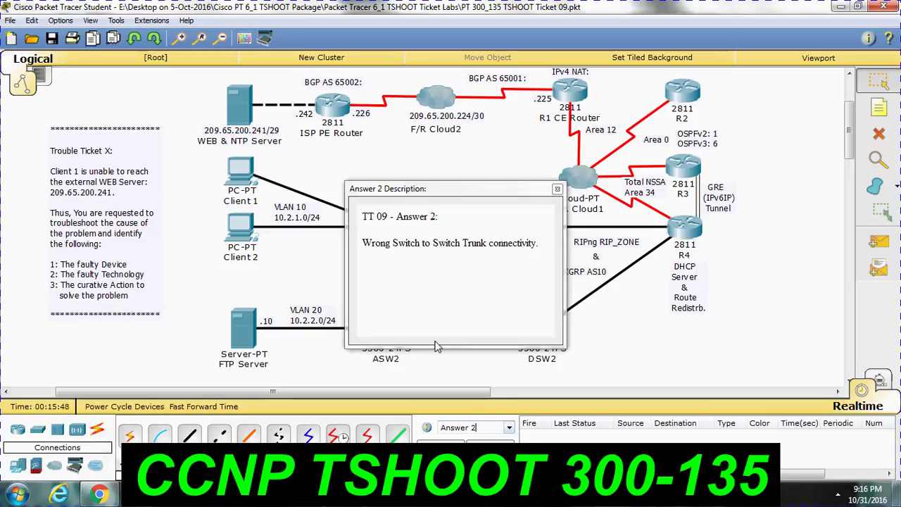
left_click_drag(362, 242, 546, 242)
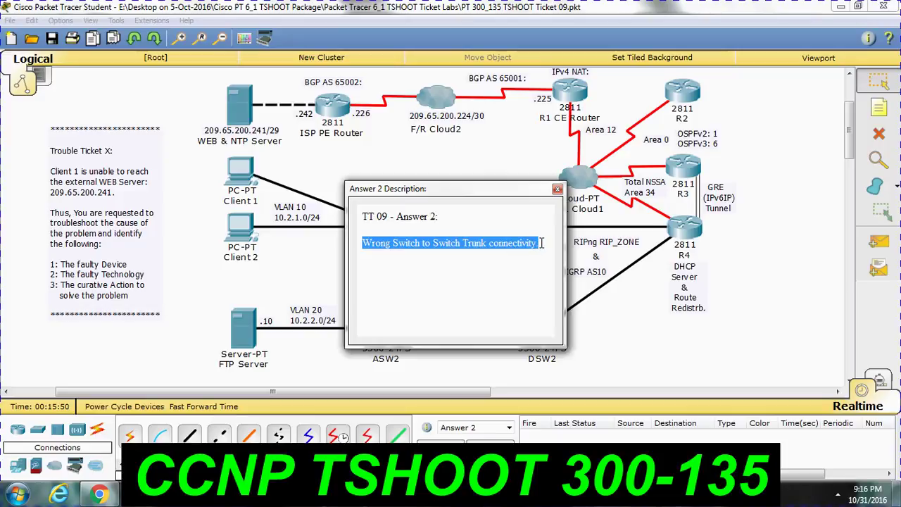
left_click(557, 188)
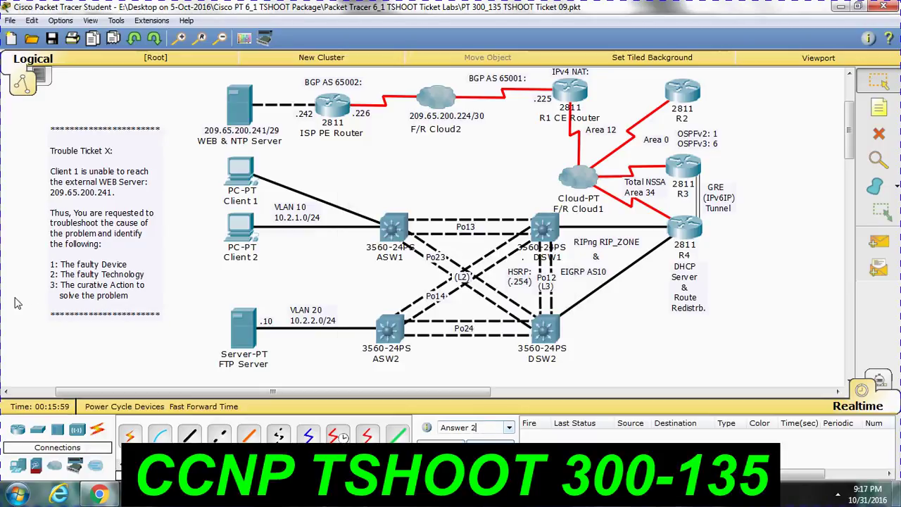
left_click(508, 428)
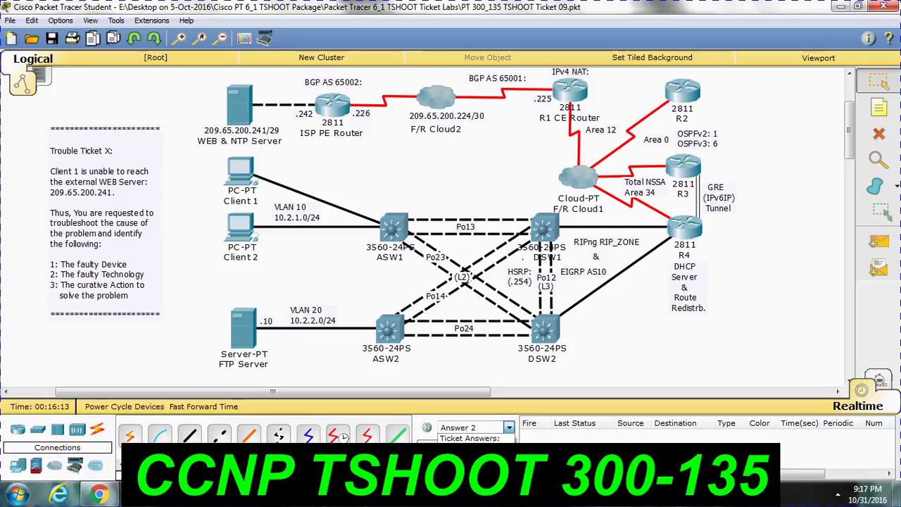
Show Answer 3's description and highlight the allow-relevant-VLANs sentence and its trunk commands.
key("Down")
left_click_drag(531, 181, 447, 101)
left_click_drag(327, 184, 485, 202)
scroll(517, 187, "down", 1)
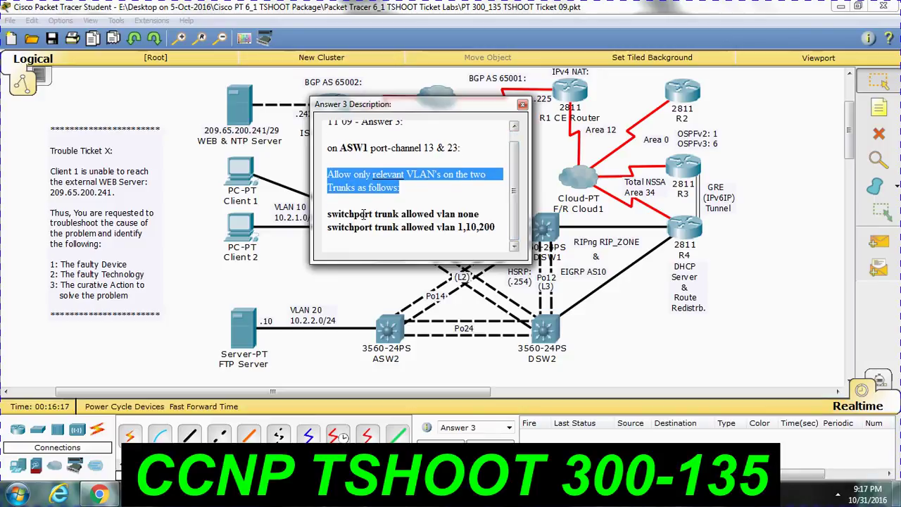
left_click_drag(328, 214, 487, 213)
left_click_drag(328, 227, 497, 230)
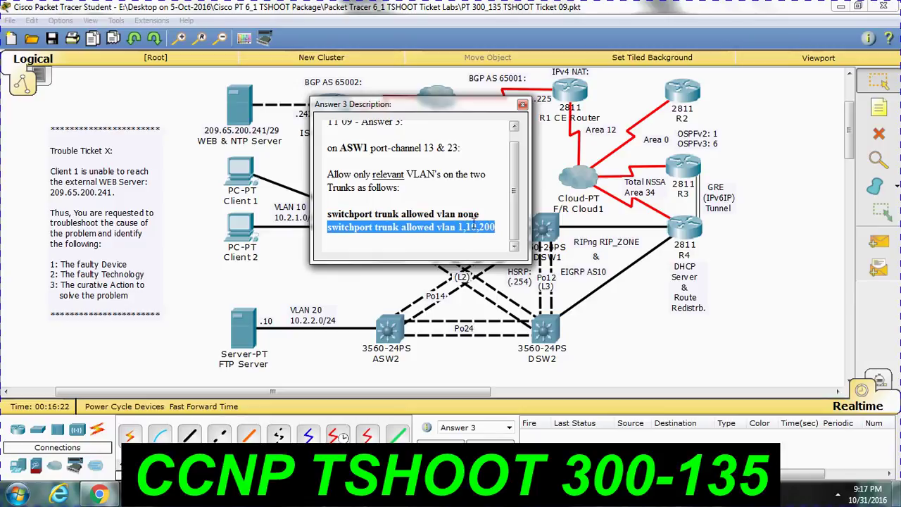
Emphasise the allowed VLAN list 1,10,200 in the trunk command, then close the description.
left_click(502, 227)
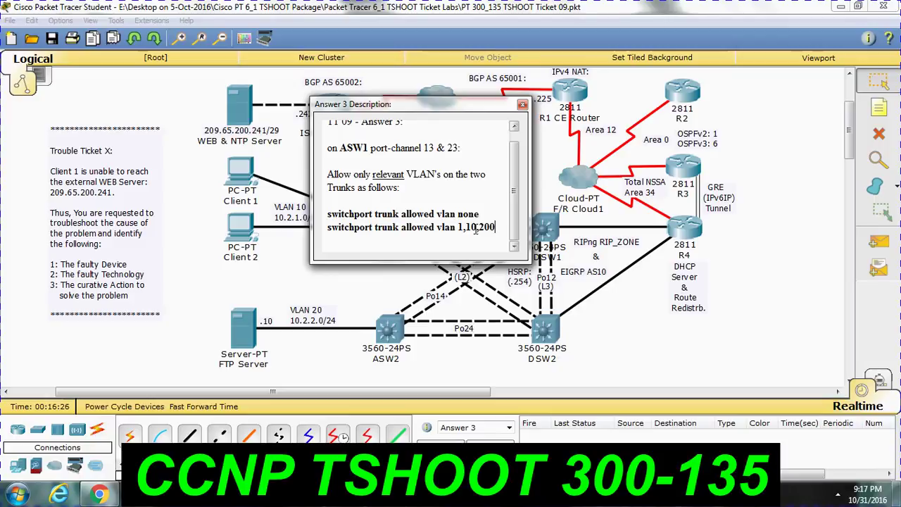
left_click_drag(463, 227, 501, 227)
left_click(459, 227)
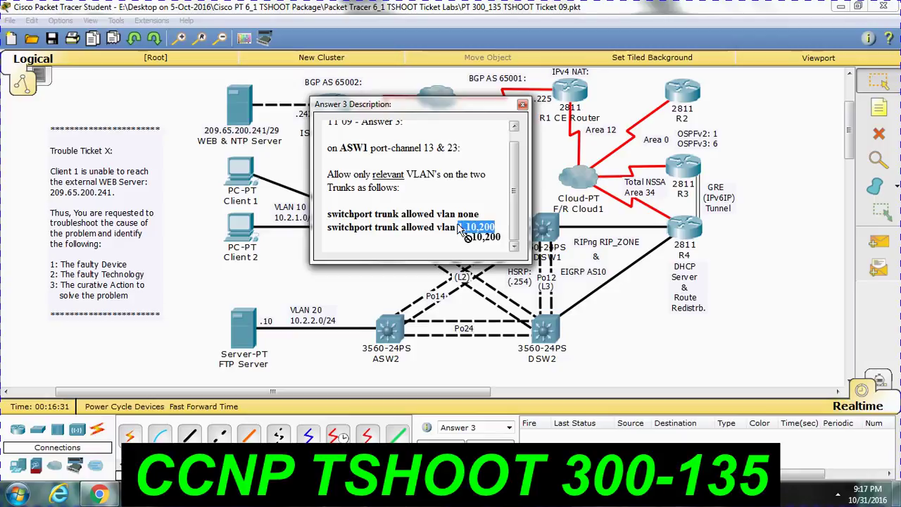
left_click(463, 226)
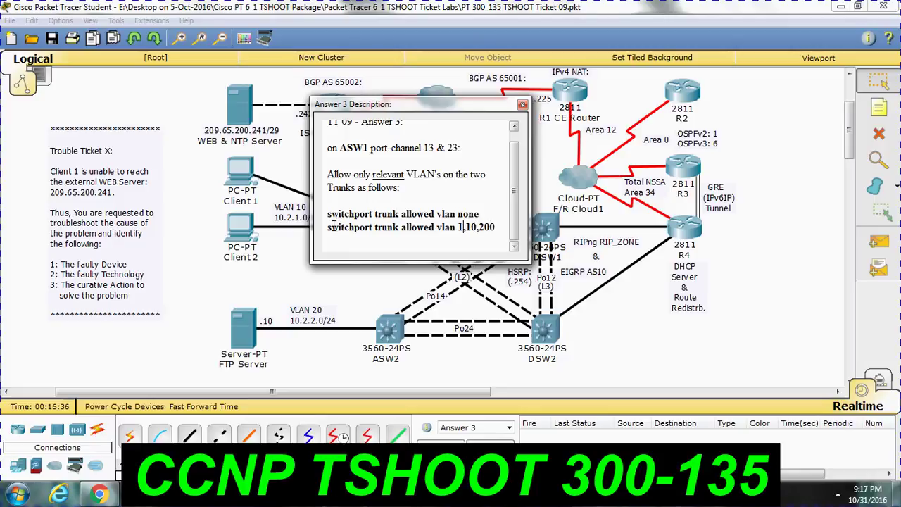
left_click_drag(331, 226, 477, 227)
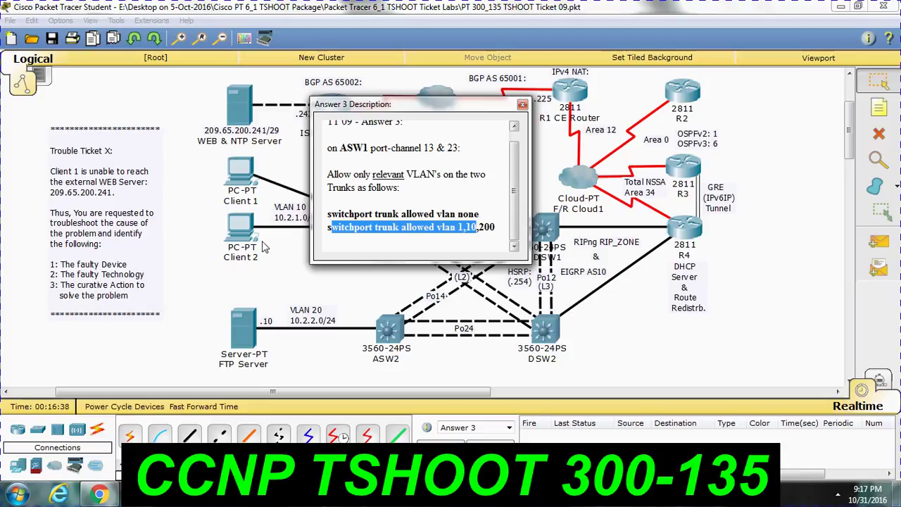
left_click(522, 105)
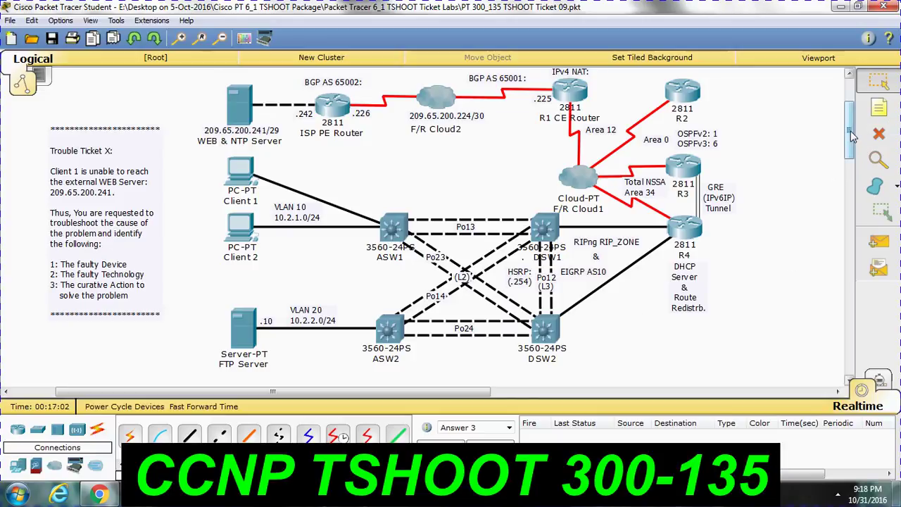
Nudge the workspace so the full Ticket 09 topology is in view.
left_click_drag(850, 134, 850, 132)
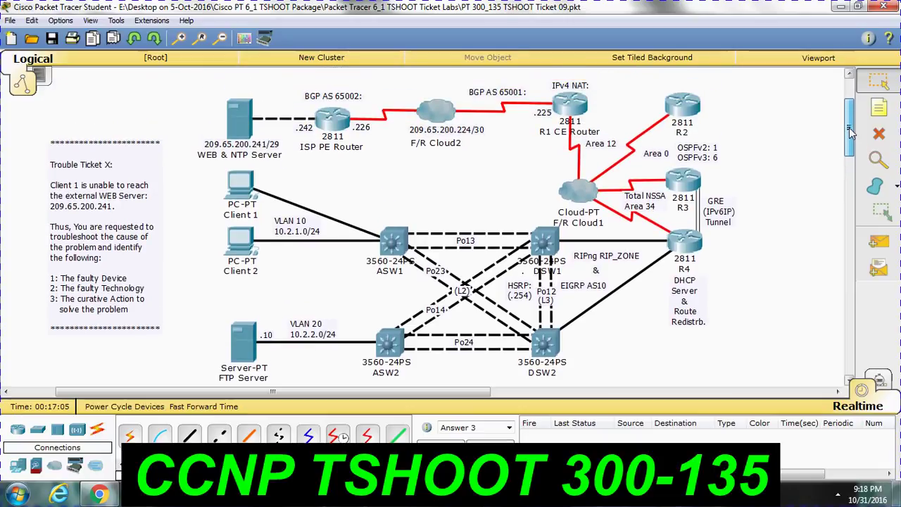